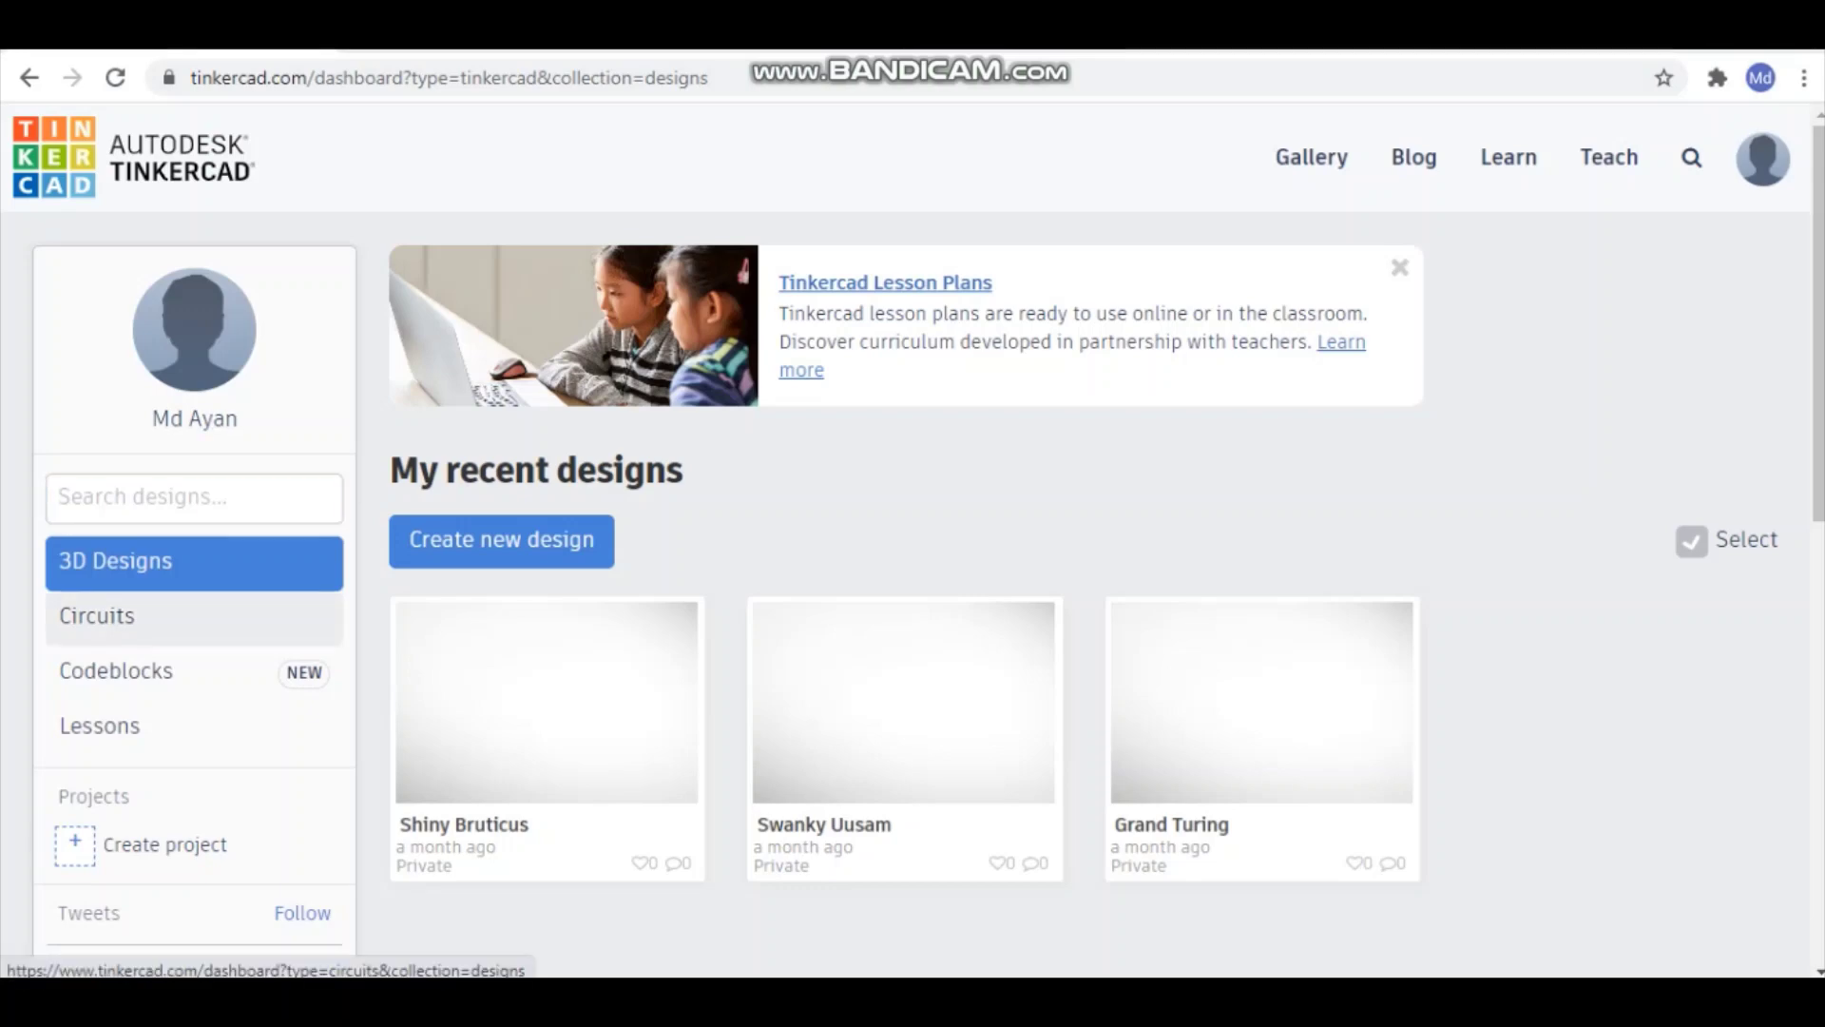
Step: Create a new circuit and name it AUTOMATIC CAR PARKING LOT
{"action": "left_click", "coordinate": [104, 616]}
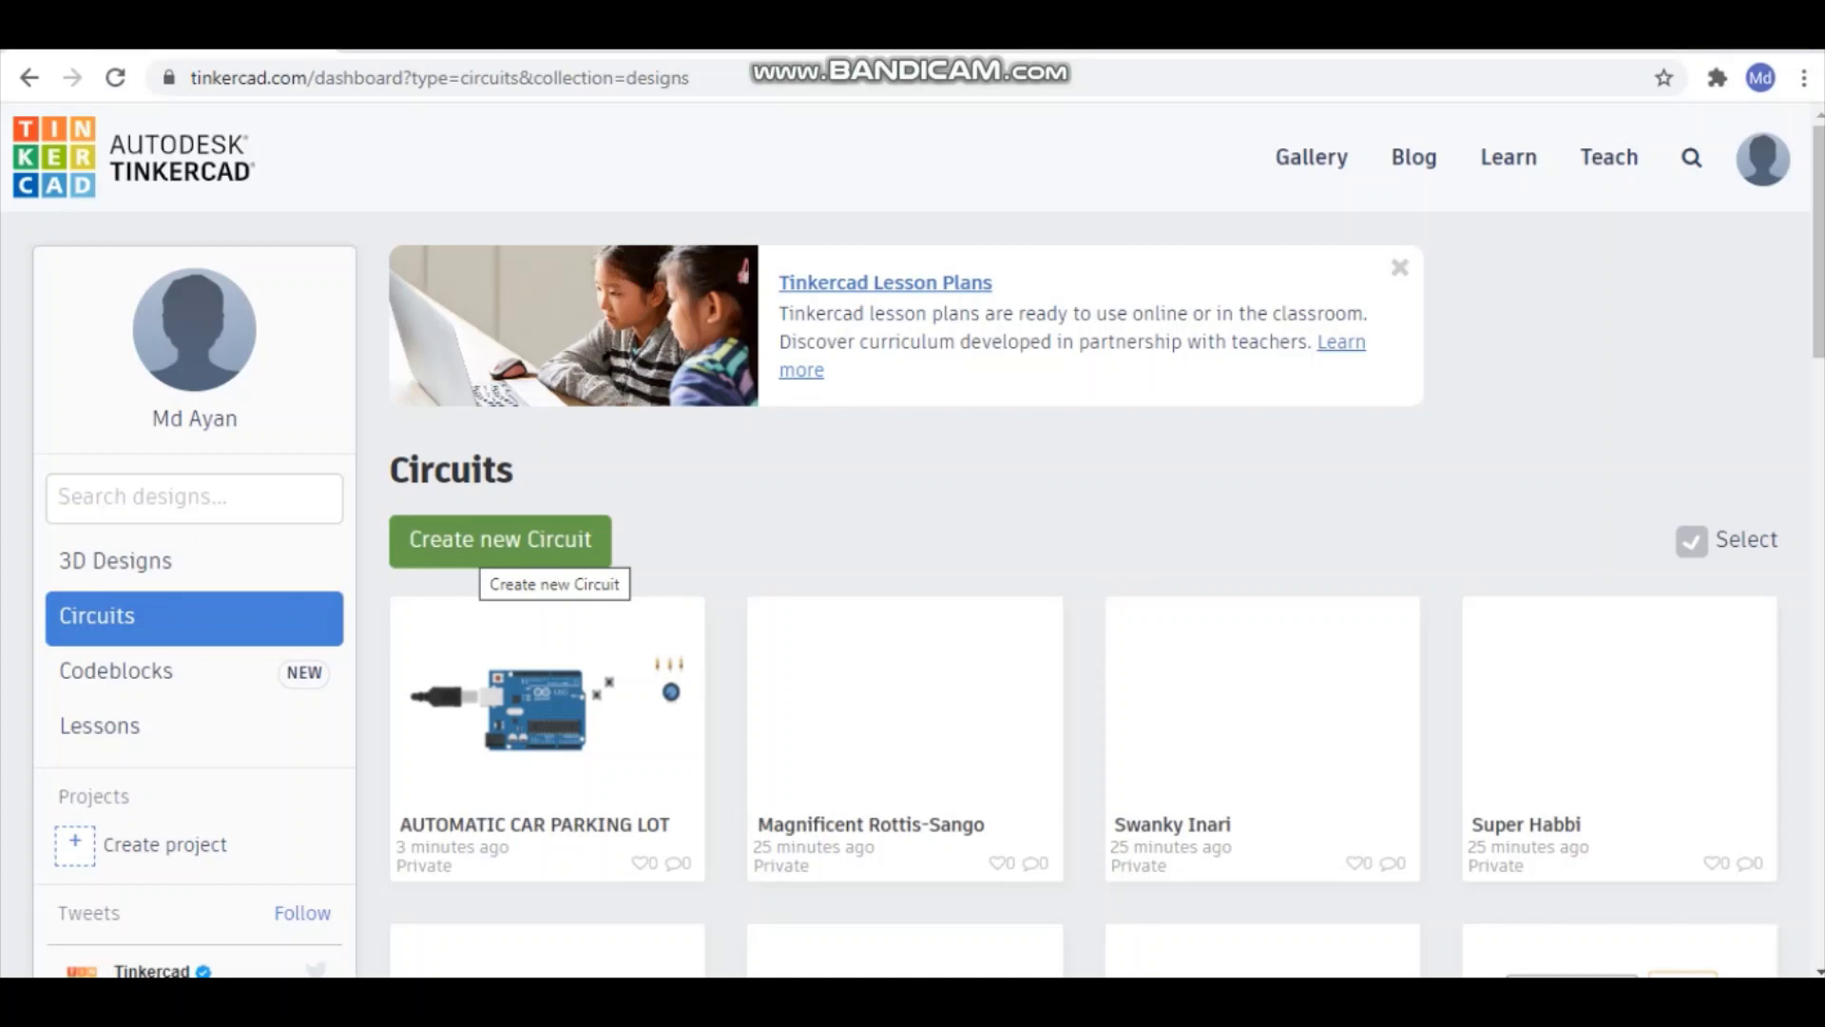
{"action": "left_click", "coordinate": [495, 550]}
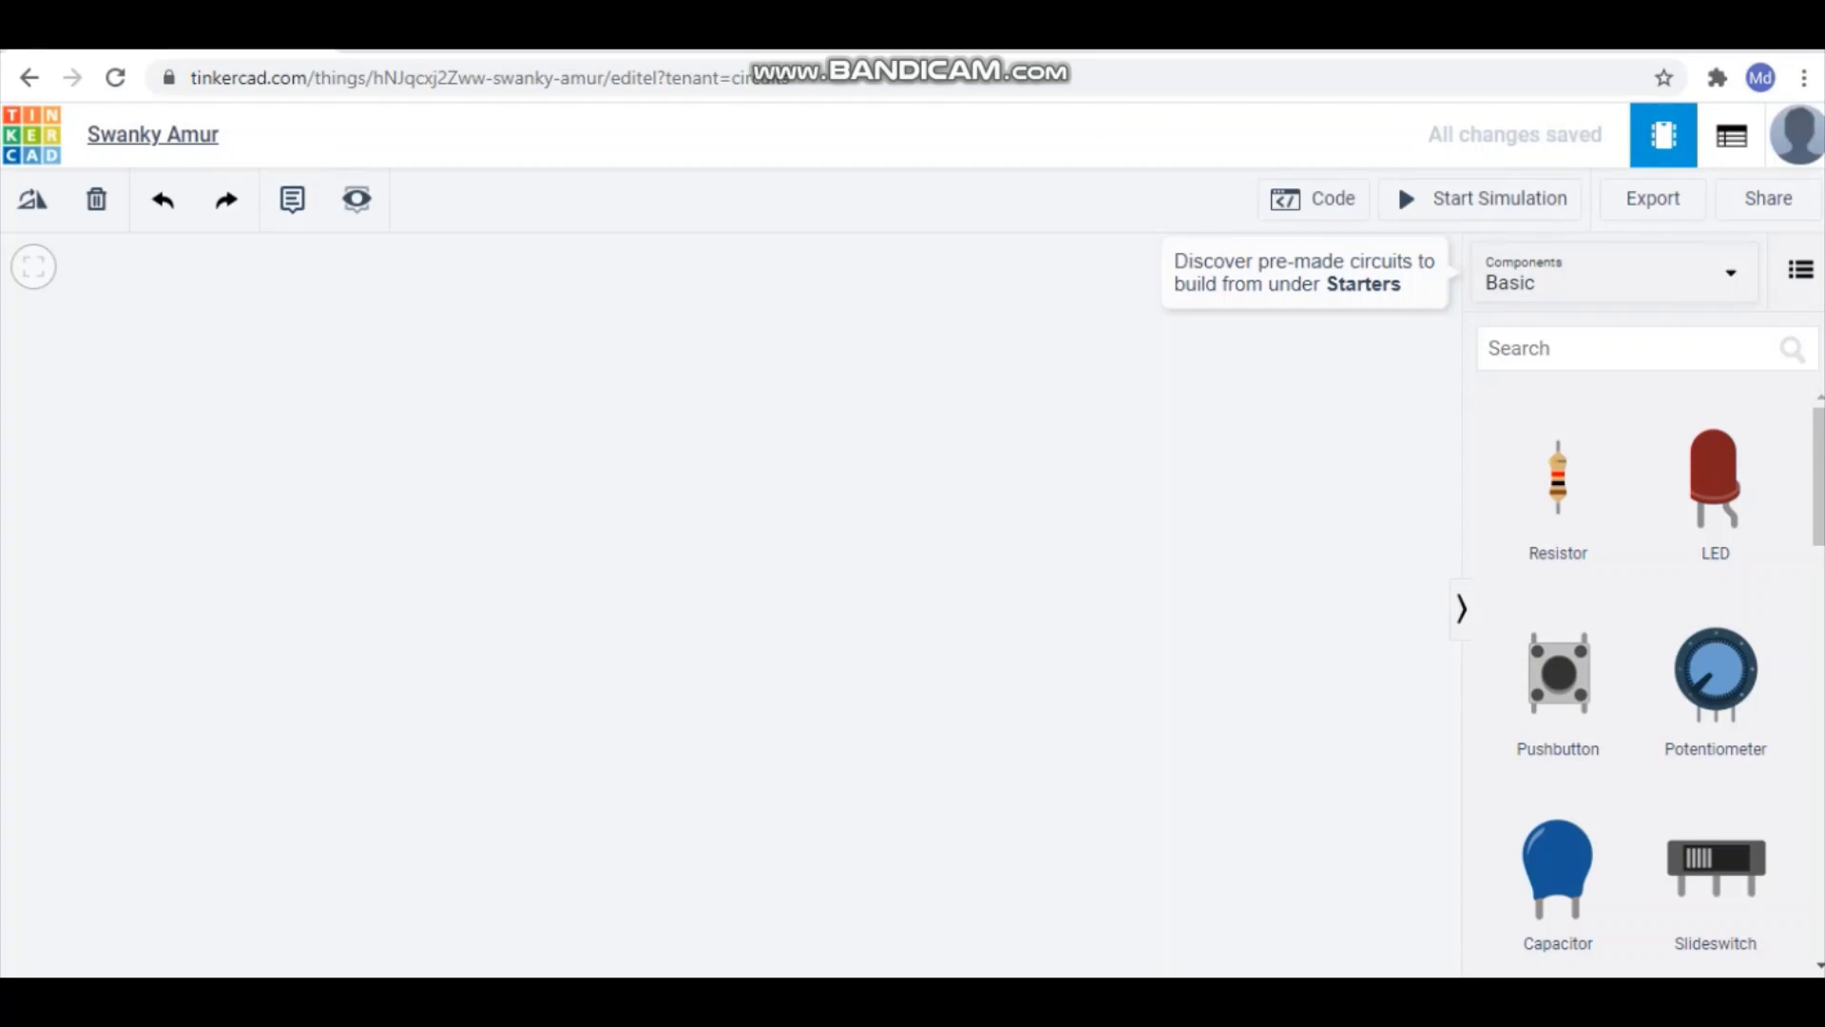
{"action": "left_click", "coordinate": [202, 135]}
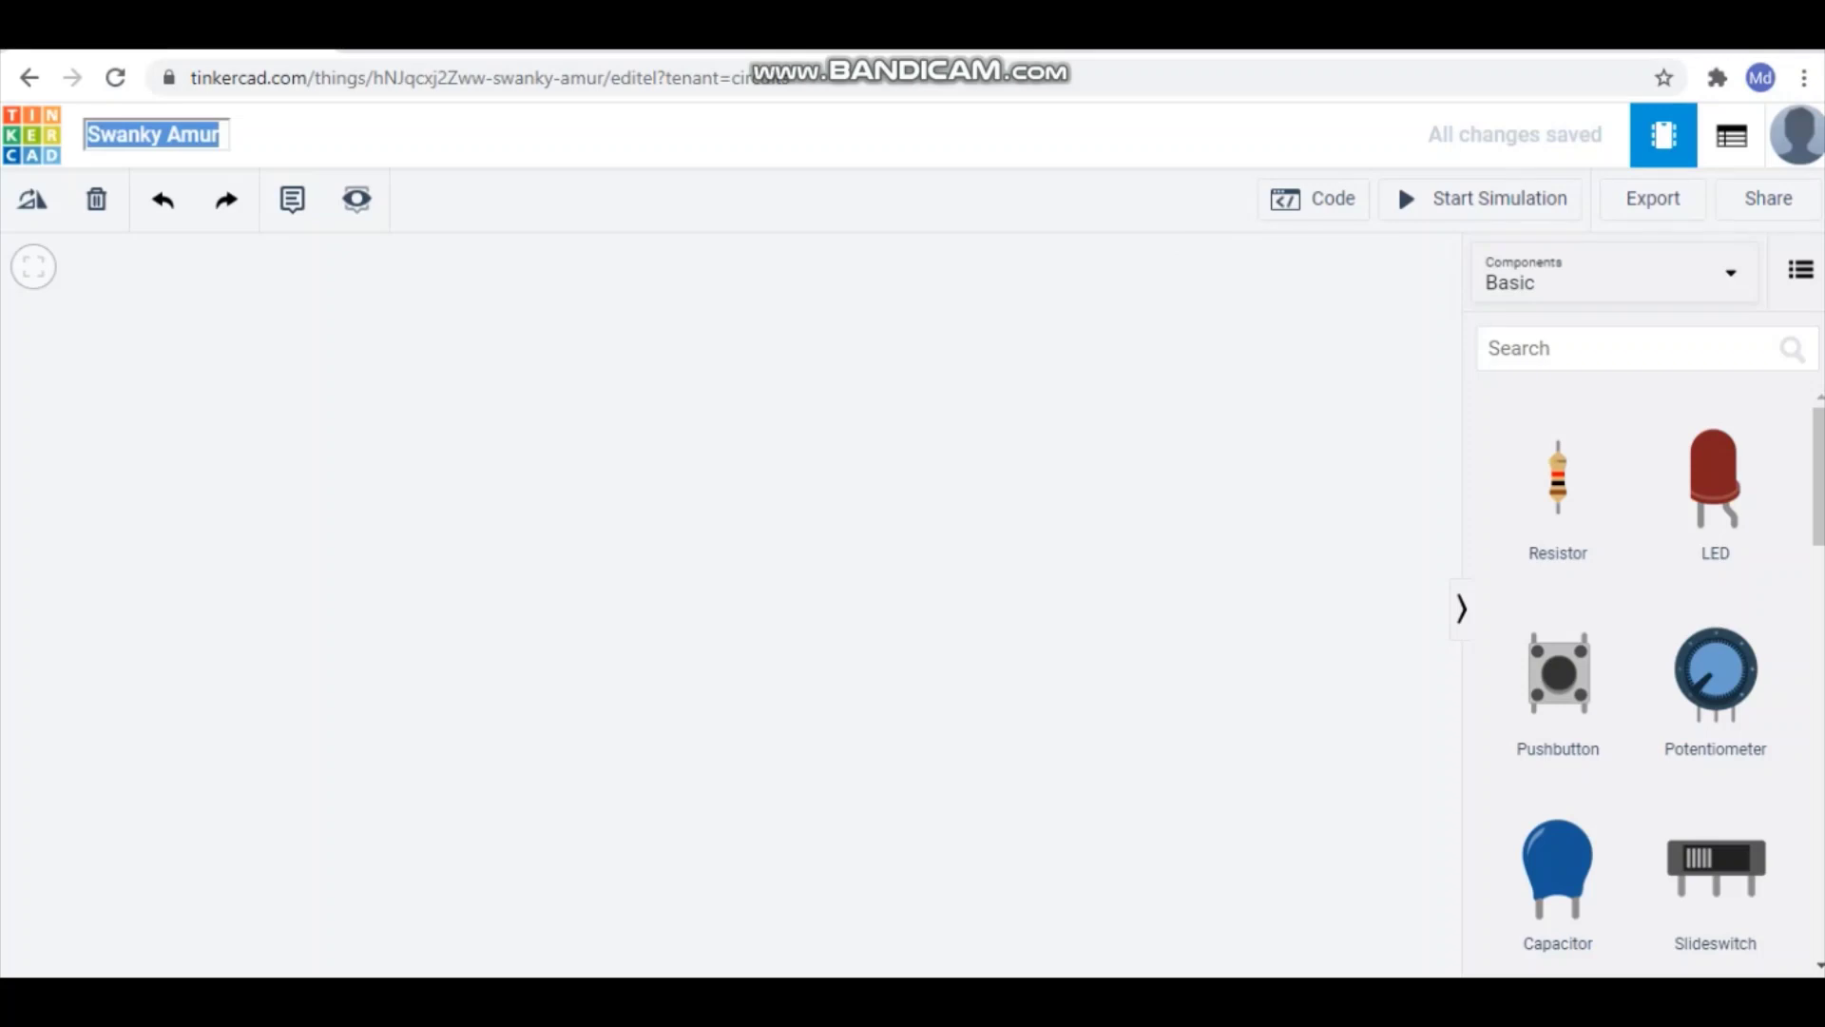
{"action": "type", "text": "AUT"}
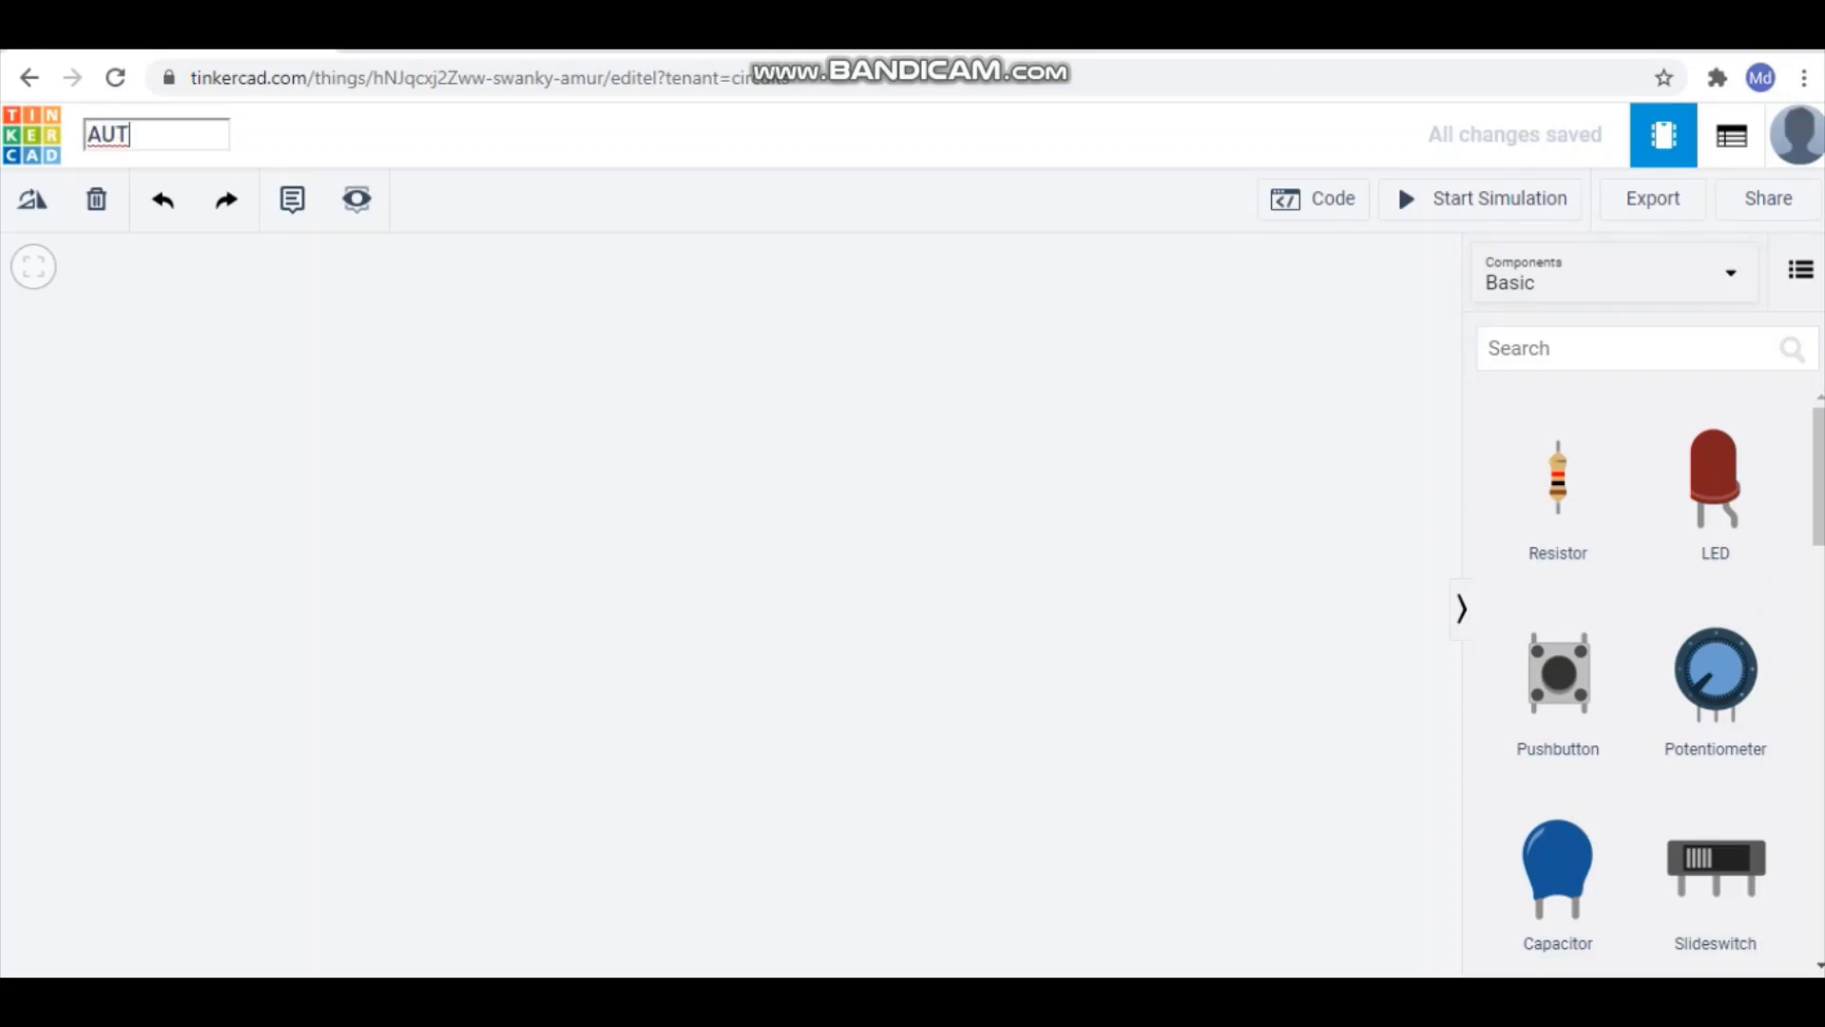
{"action": "type", "text": "OMAT"}
{"action": "type", "text": "IC CA"}
{"action": "type", "text": "R PA"}
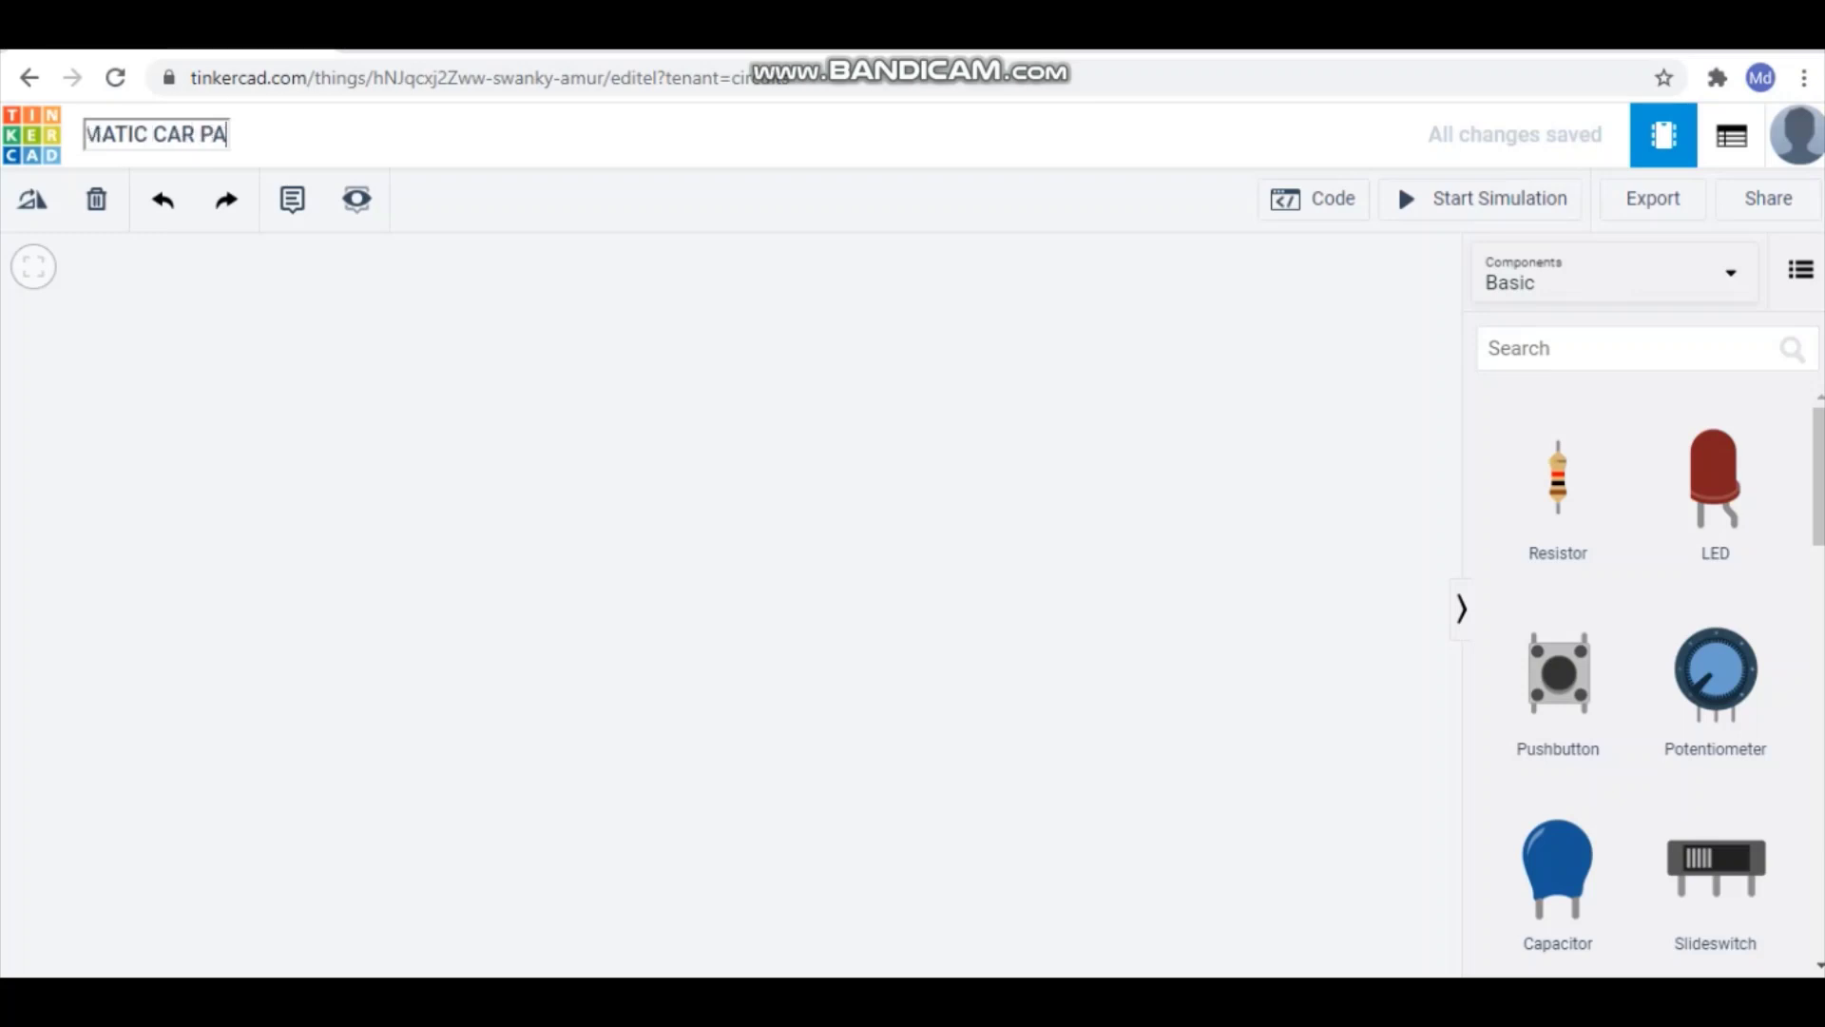
{"action": "type", "text": "RKING"}
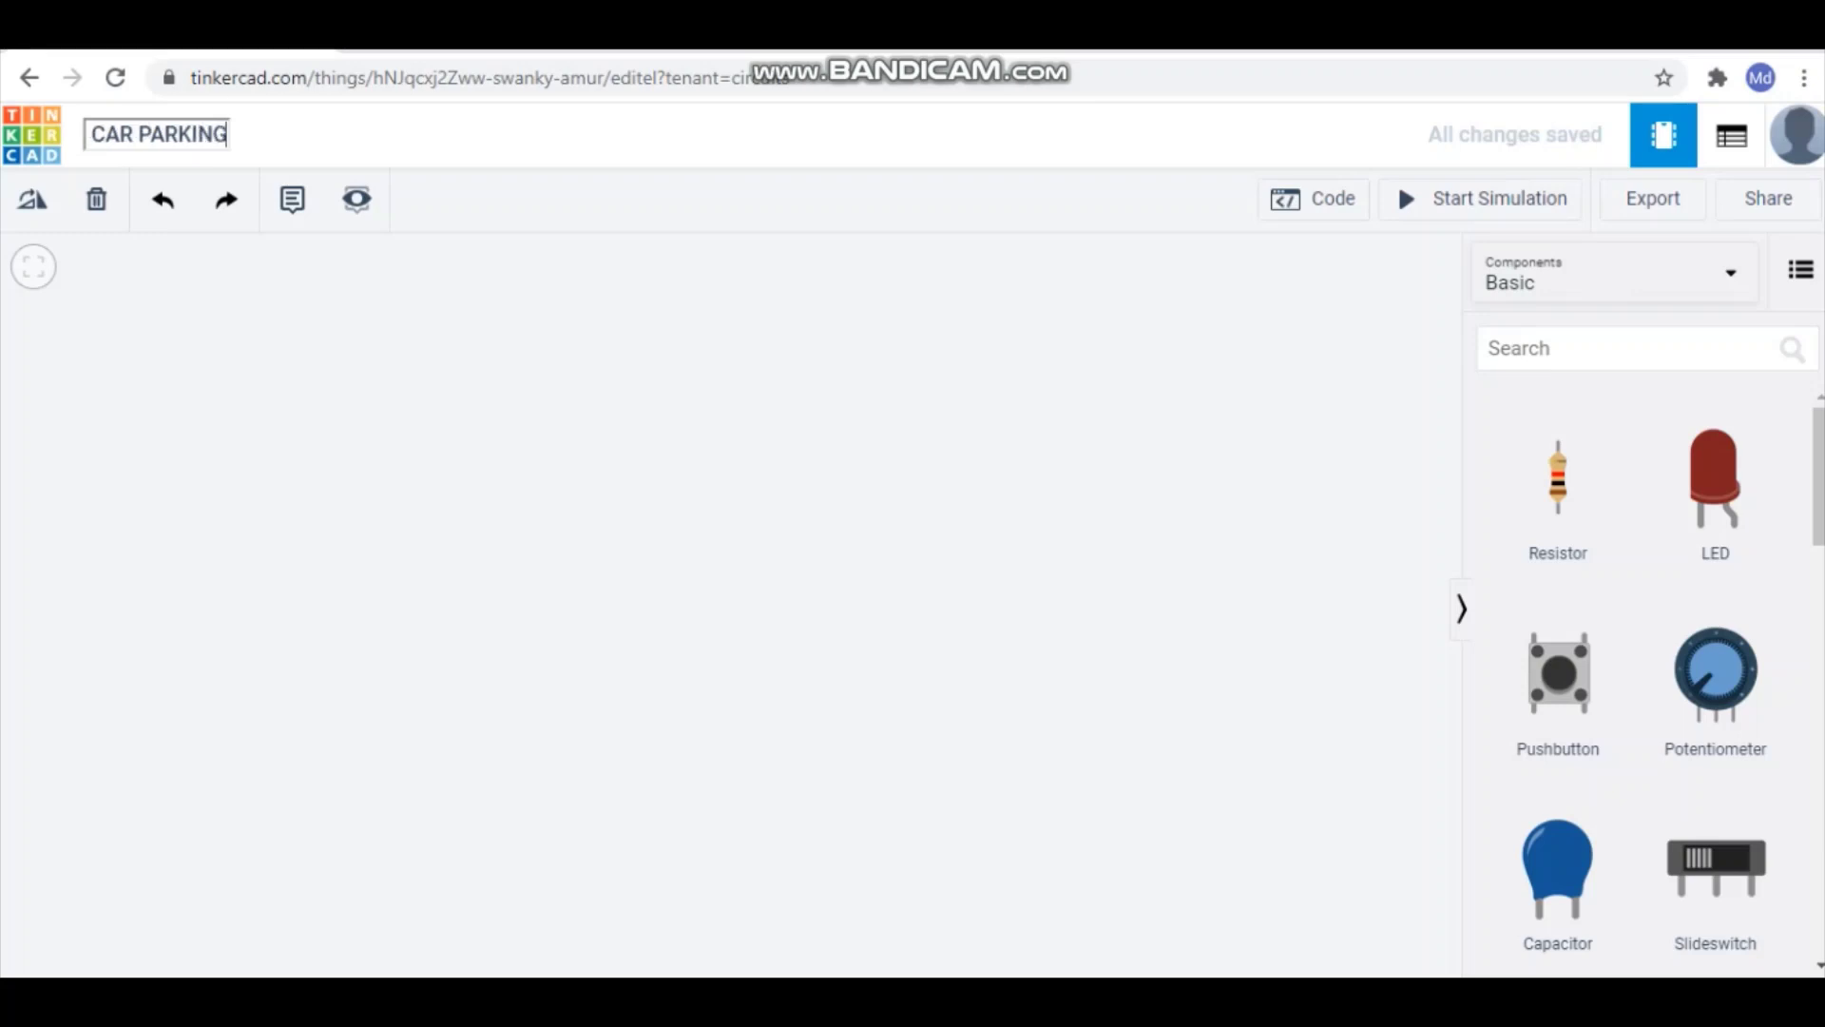
{"action": "type", "text": " LOT"}
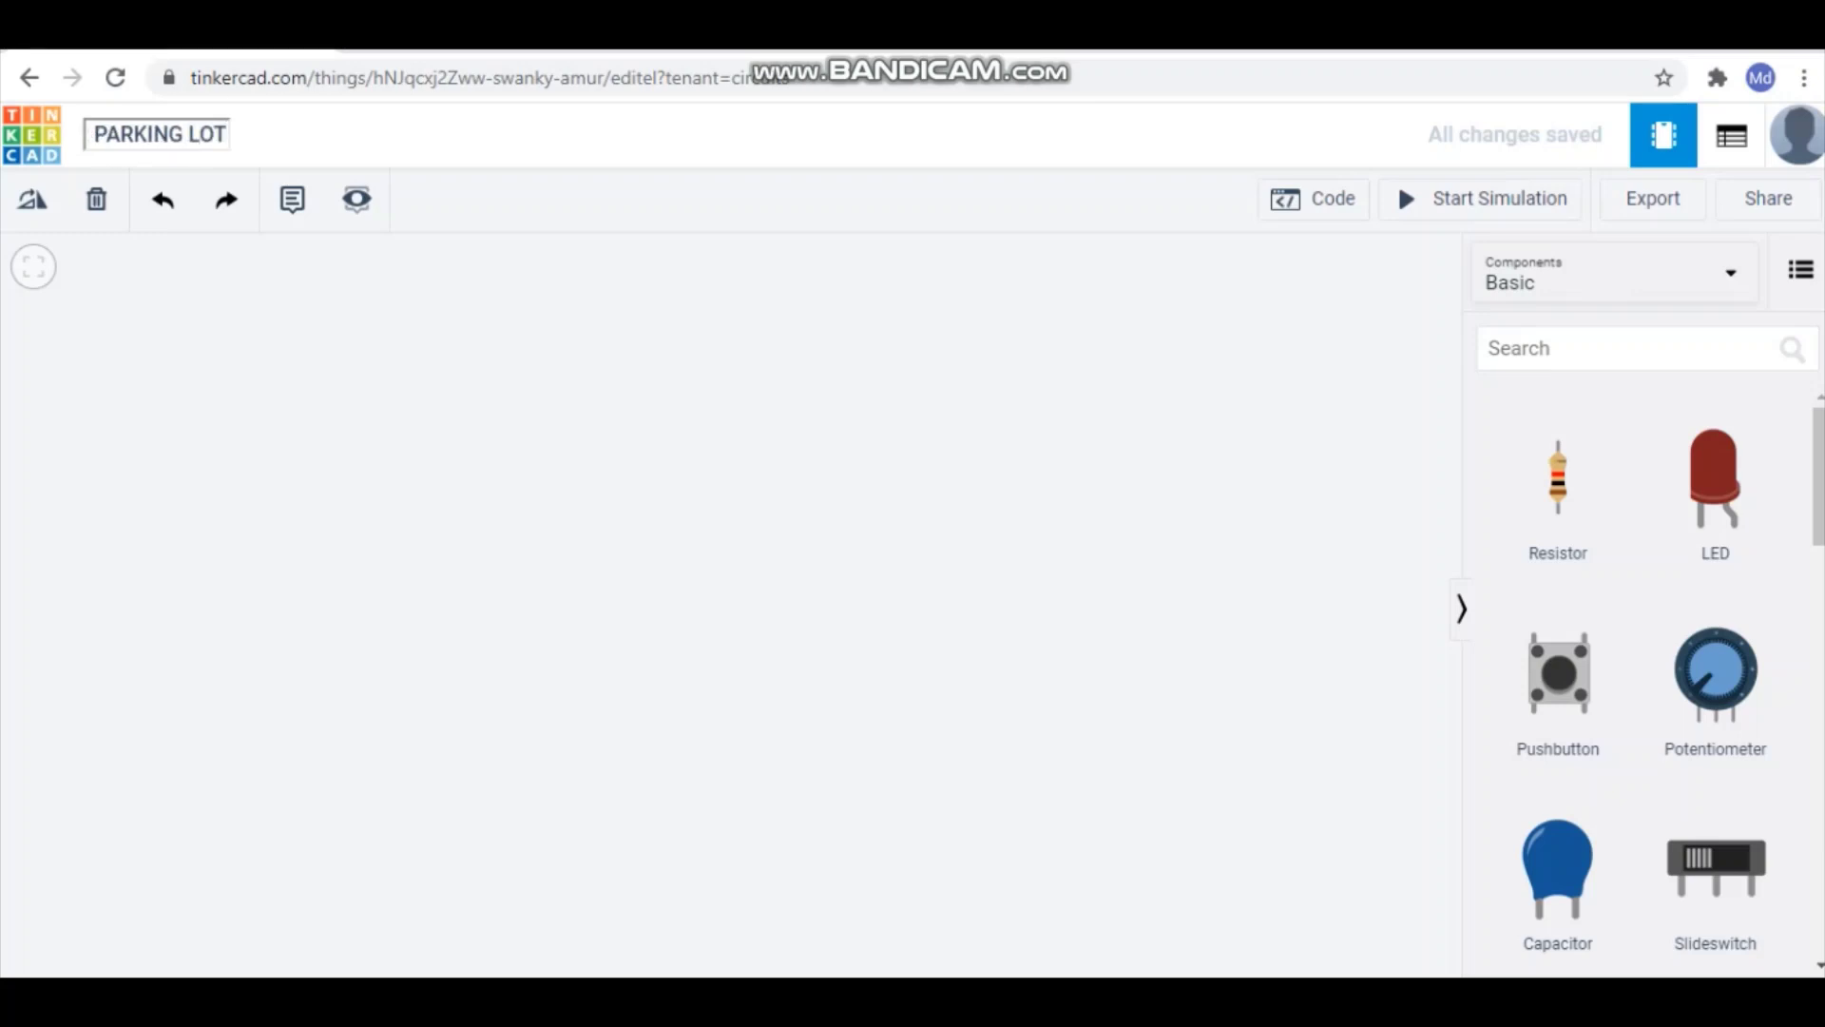
{"action": "key", "text": "Escape"}
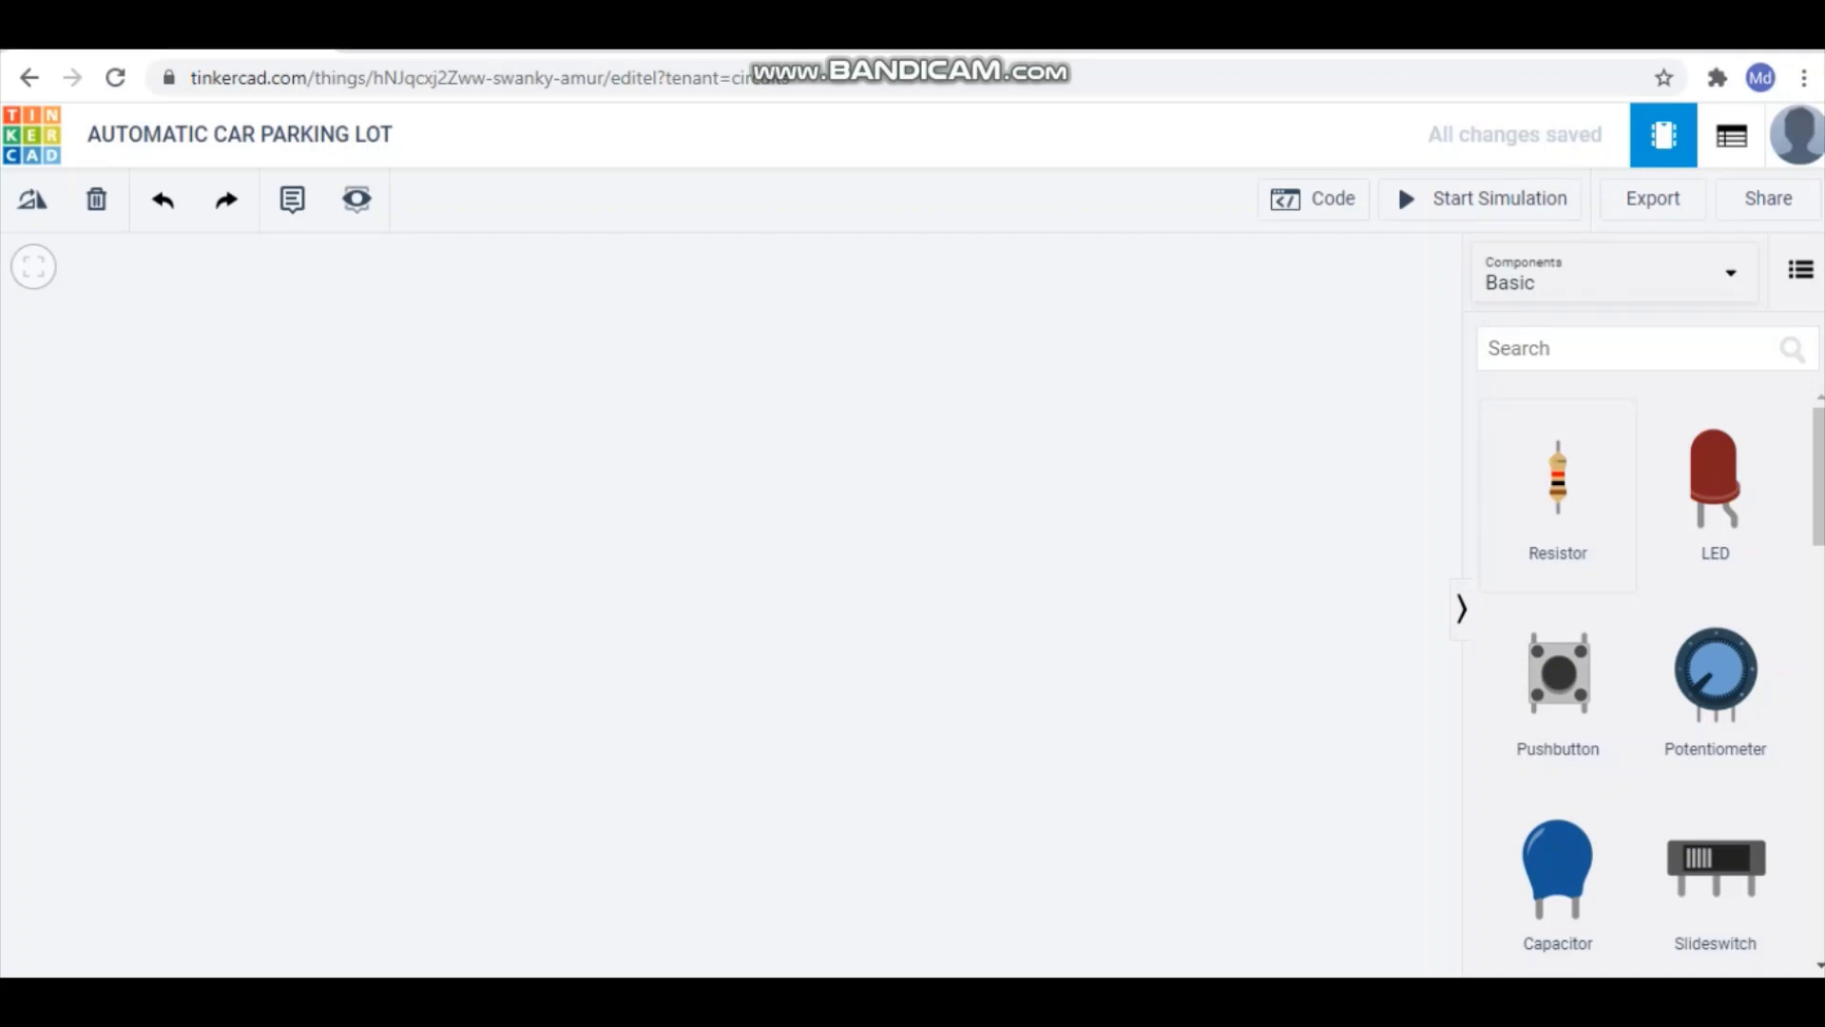
Step: Place three resistors side by side in the upper part of the workplane
{"action": "left_click_drag", "start_coordinate": [1558, 476], "coordinate": [975, 397]}
{"action": "left_click_drag", "start_coordinate": [1558, 475], "coordinate": [1064, 397]}
{"action": "left_click_drag", "start_coordinate": [1558, 475], "coordinate": [1165, 410]}
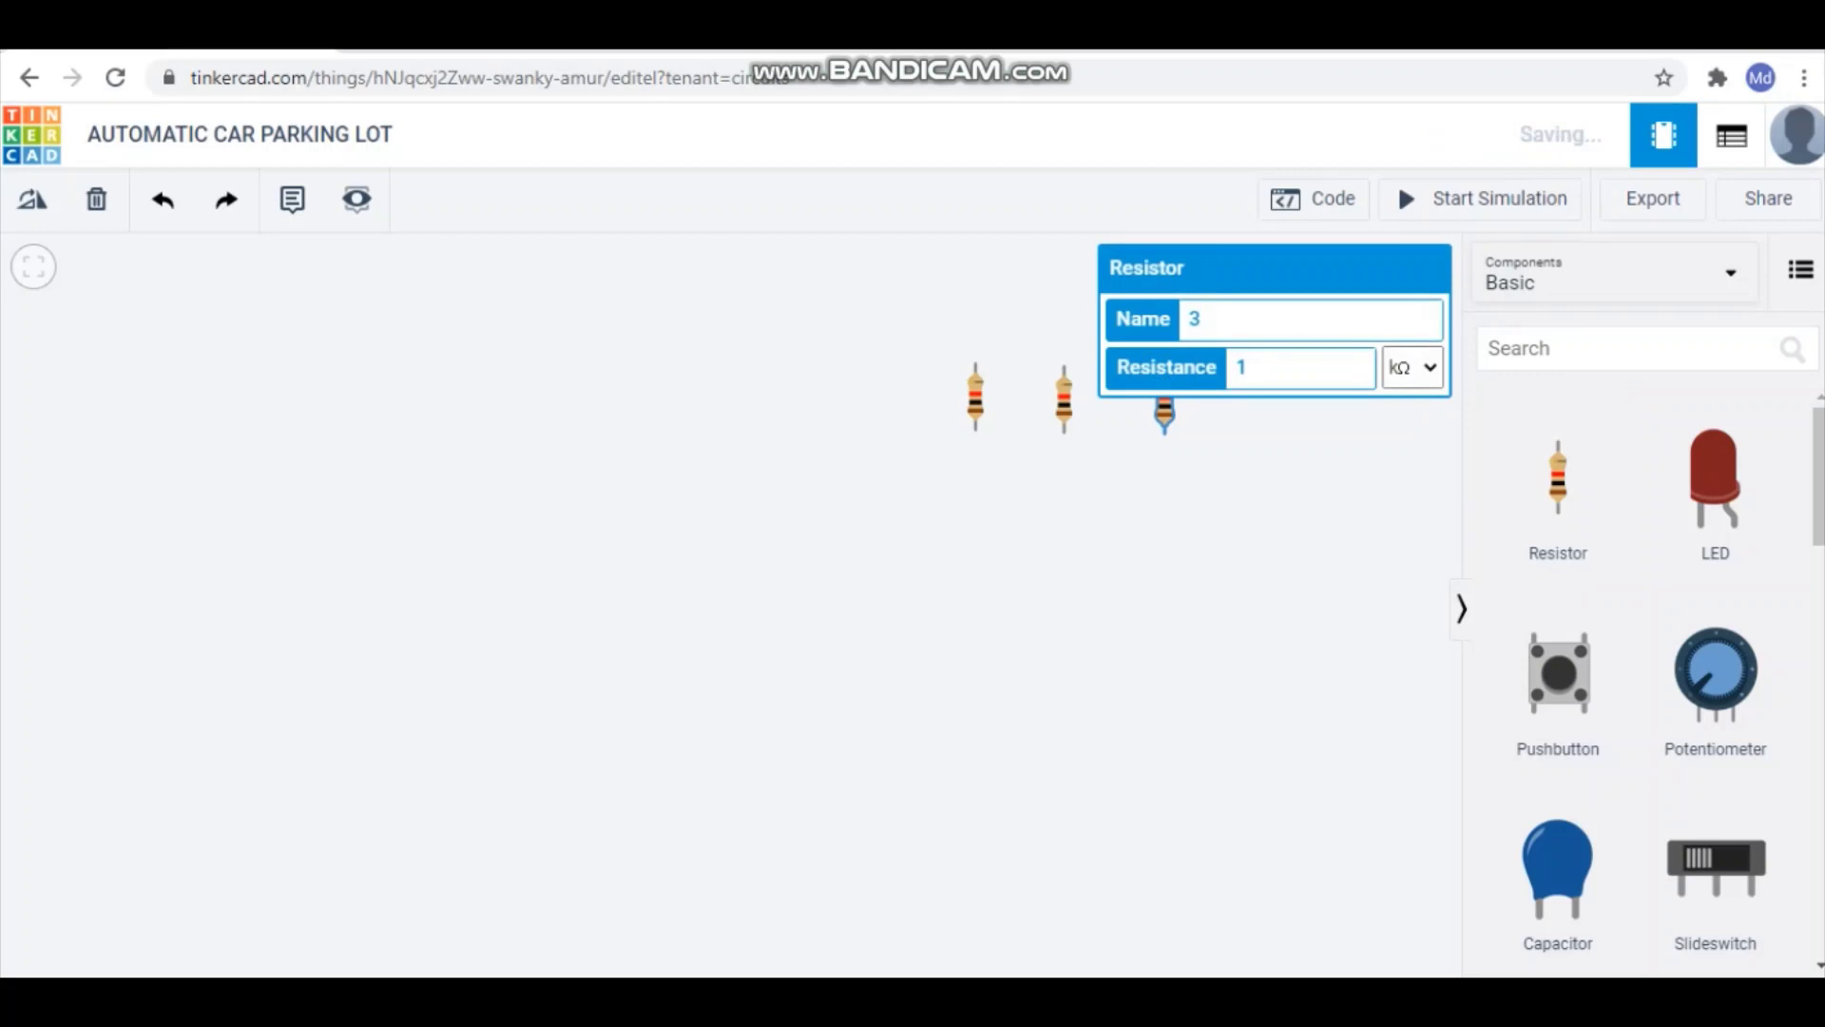
{"action": "key", "text": "Escape"}
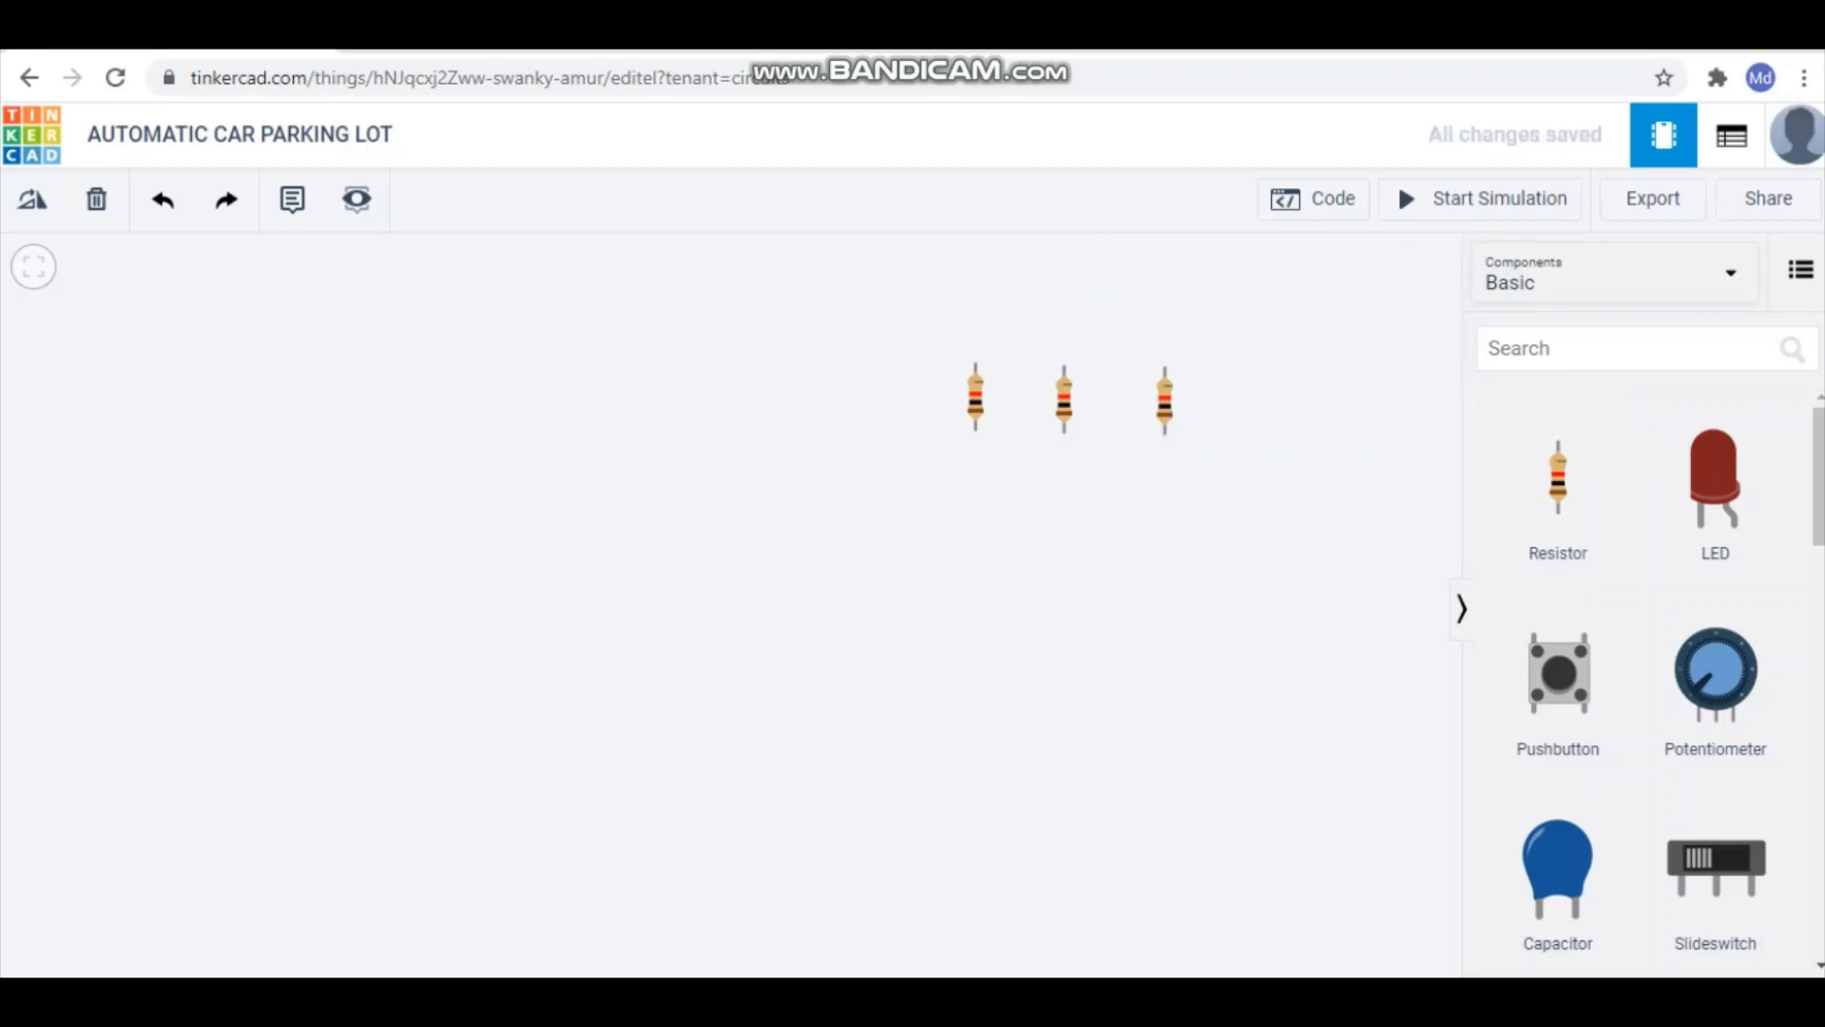
Step: Set the resistance of all three resistors to 10 kΩ
{"action": "left_click", "coordinate": [975, 397]}
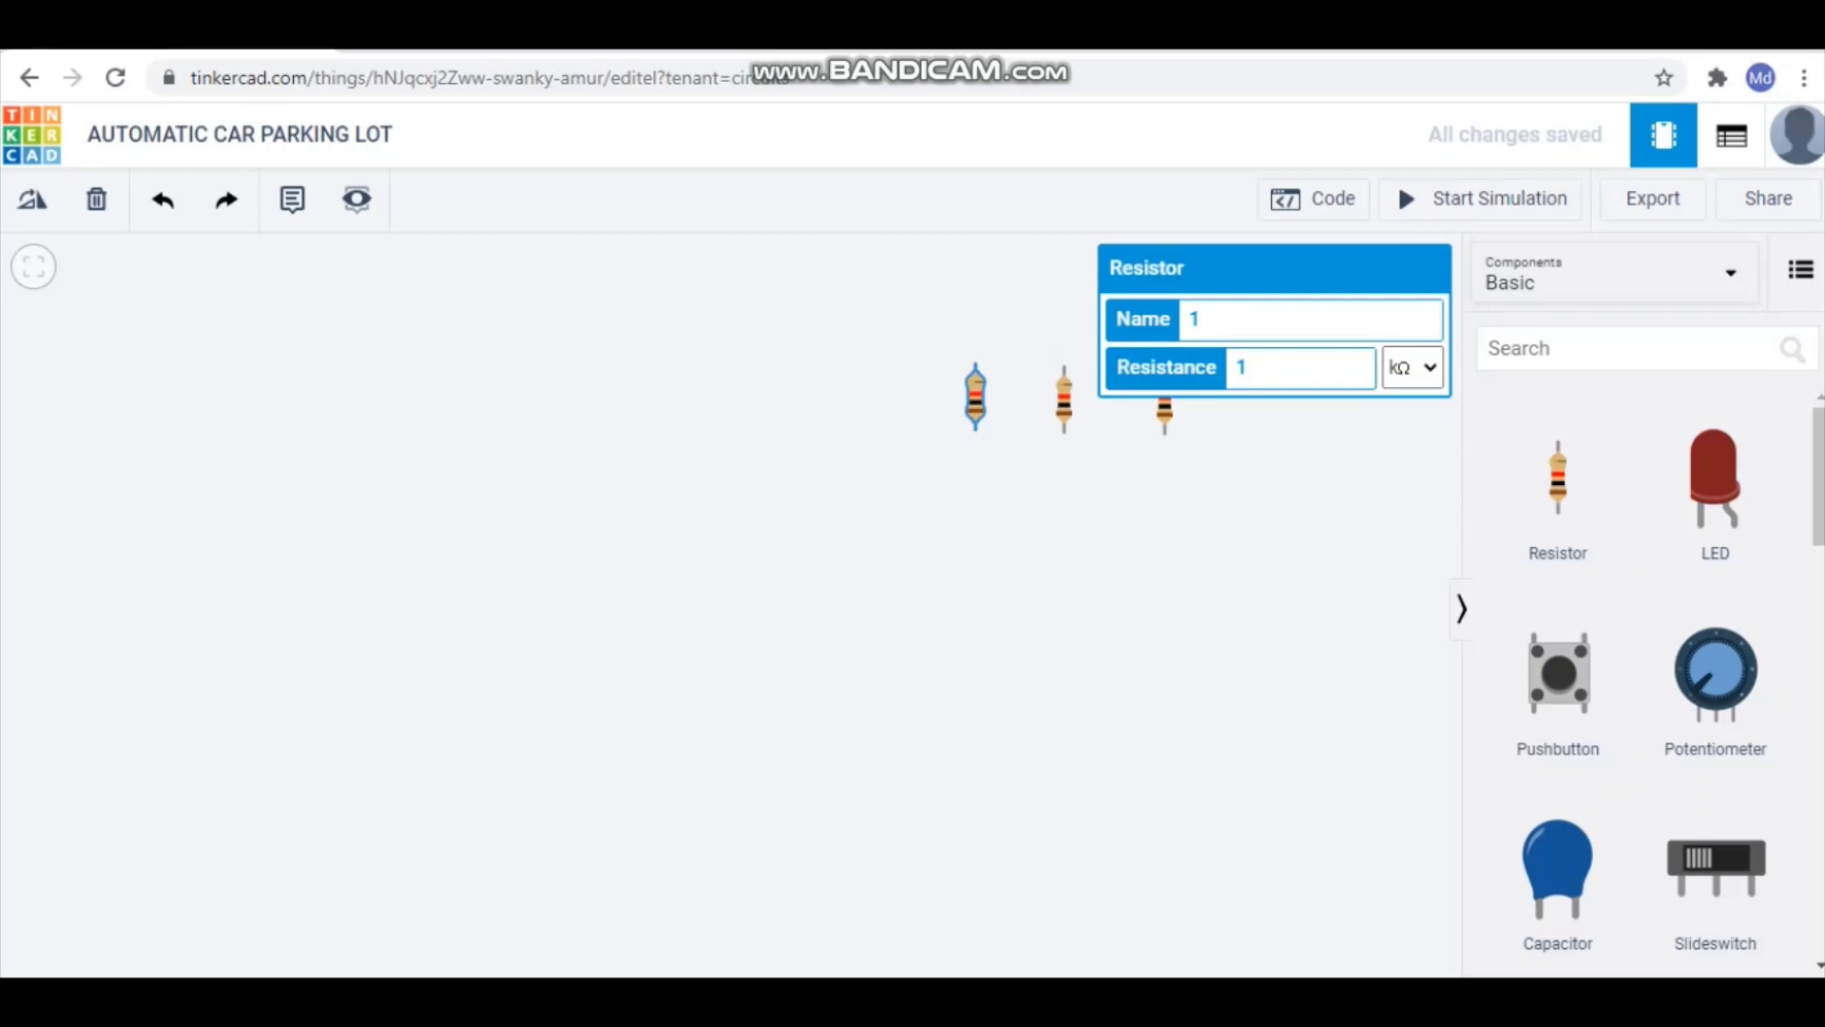
{"action": "type", "text": "0"}
{"action": "left_click", "coordinate": [1064, 401]}
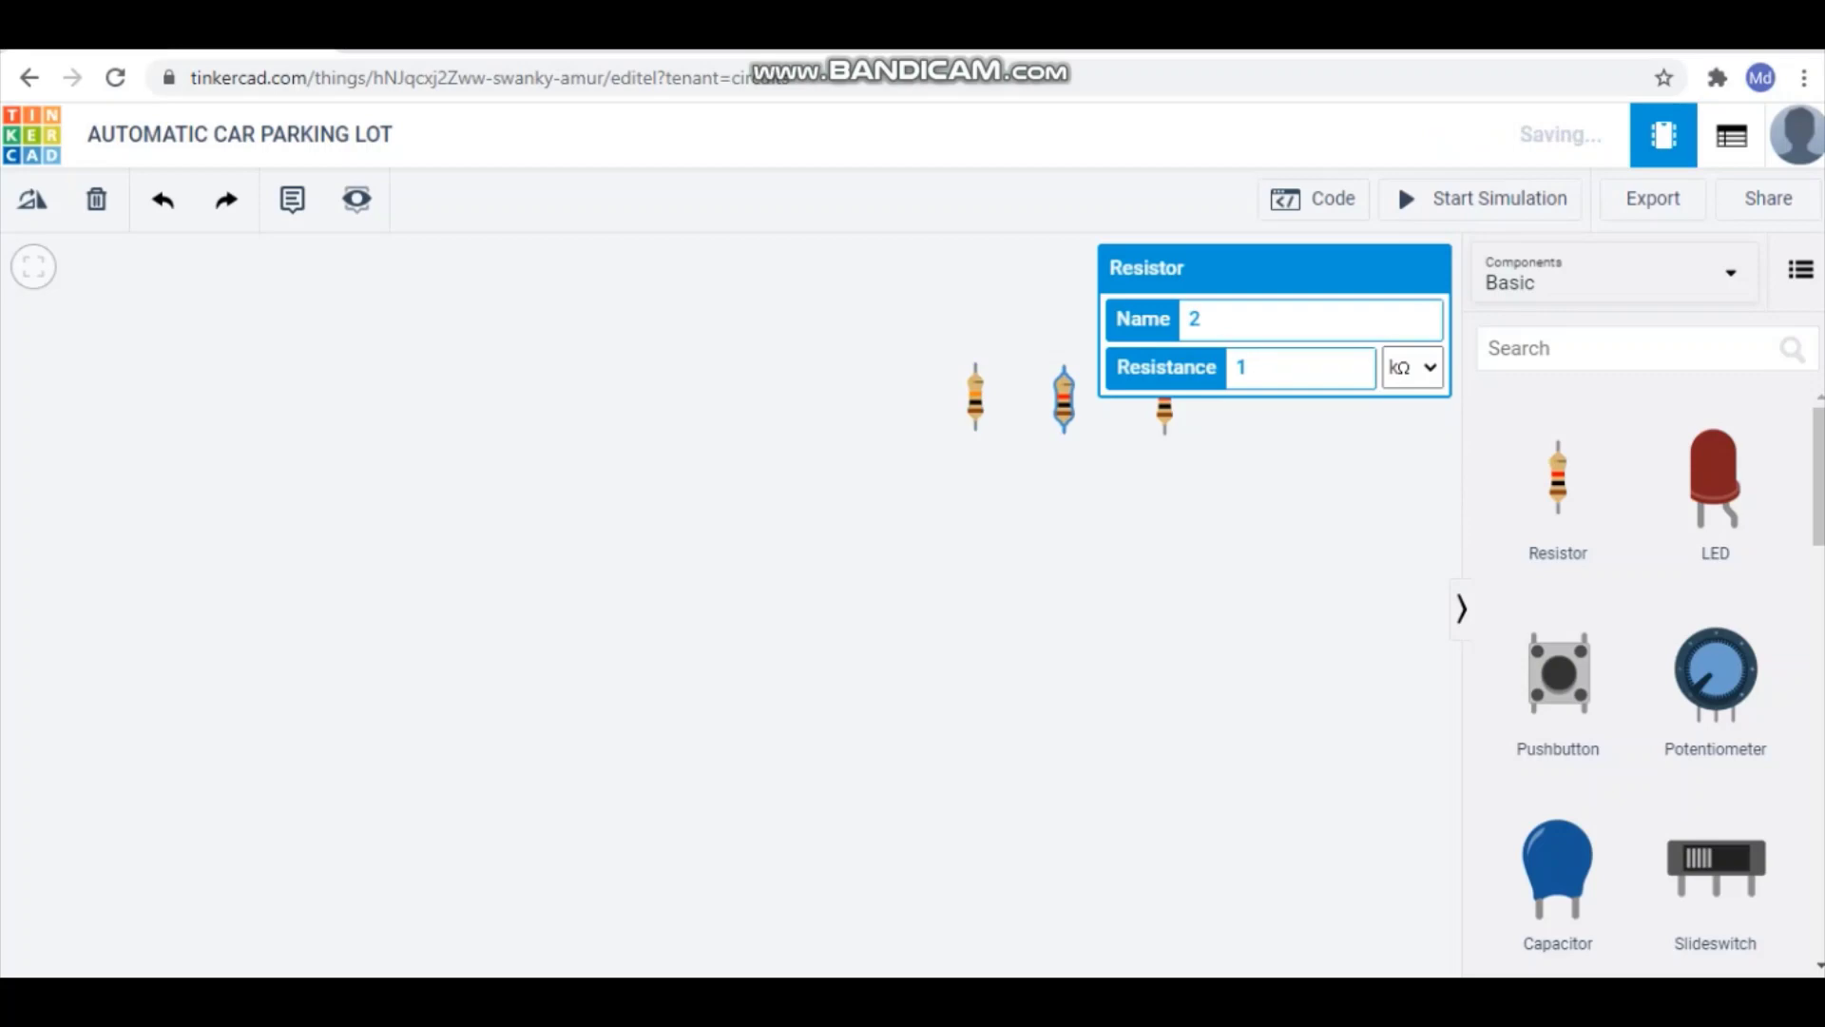
{"action": "left_click", "coordinate": [1251, 367]}
{"action": "type", "text": "0"}
{"action": "left_click", "coordinate": [1164, 413]}
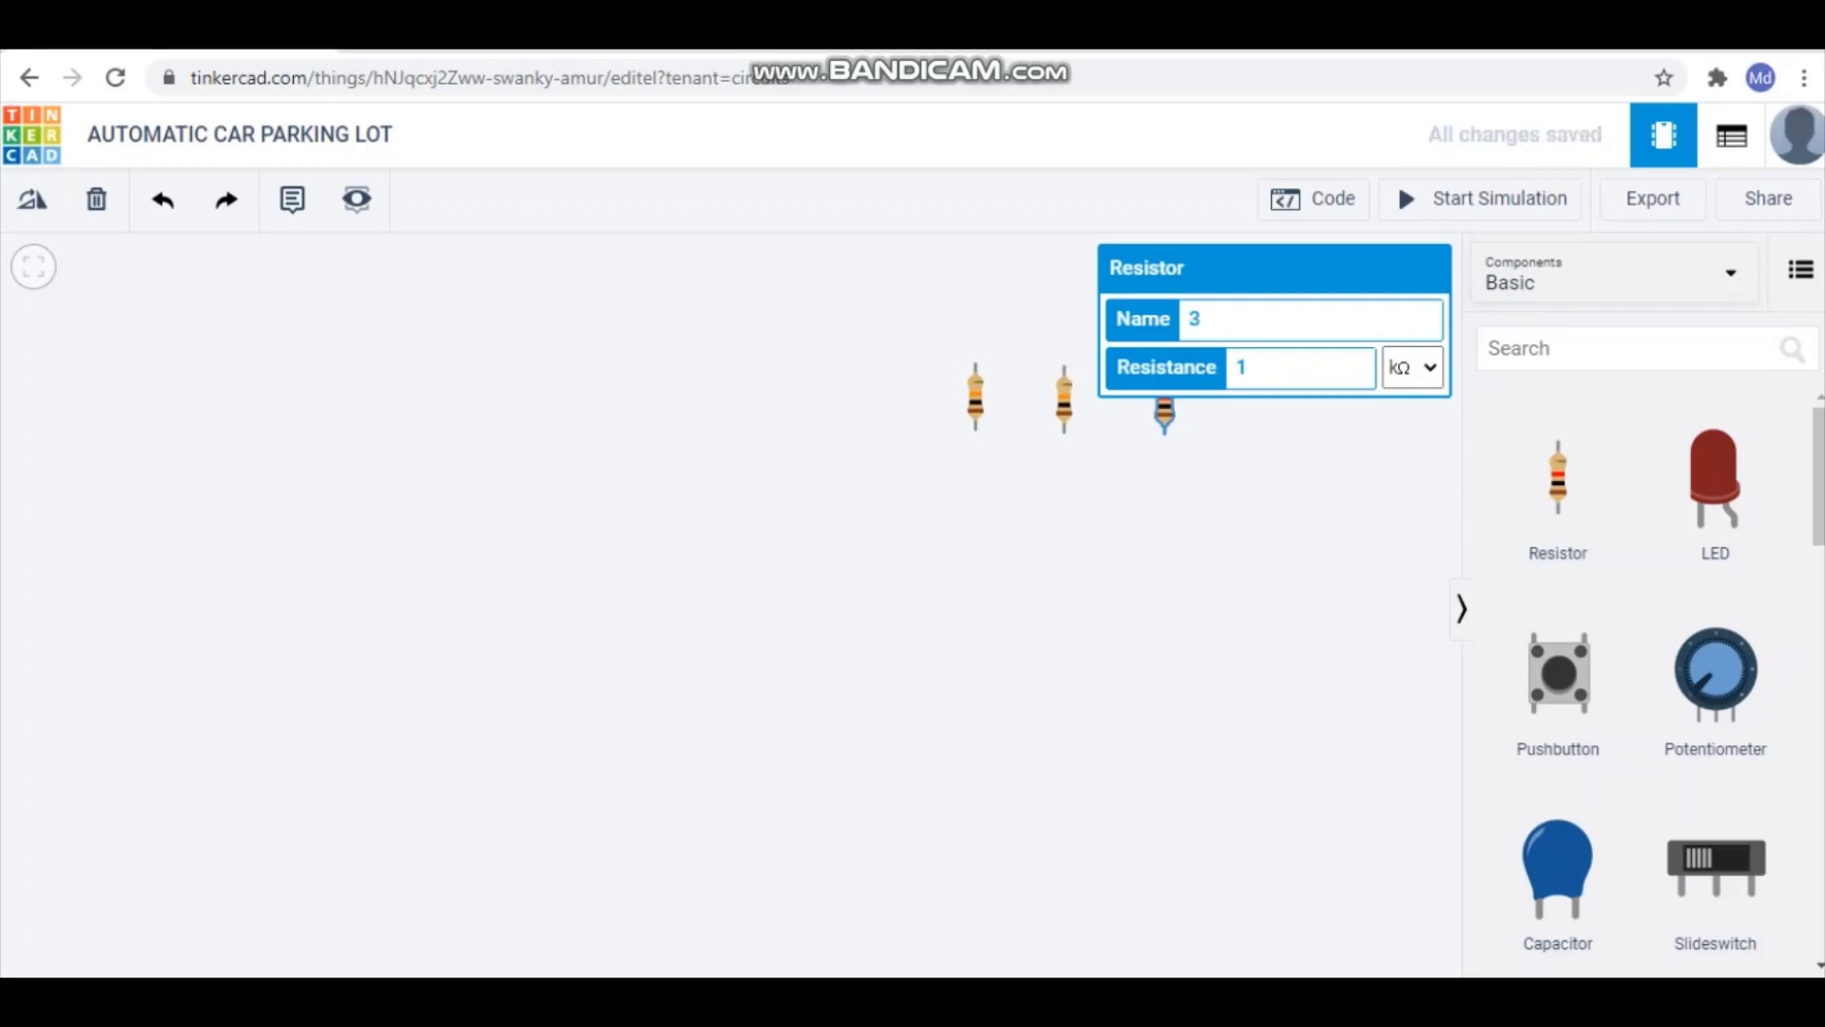
{"action": "left_click", "coordinate": [1251, 367]}
{"action": "type", "text": "0"}
{"action": "left_click", "coordinate": [1279, 518]}
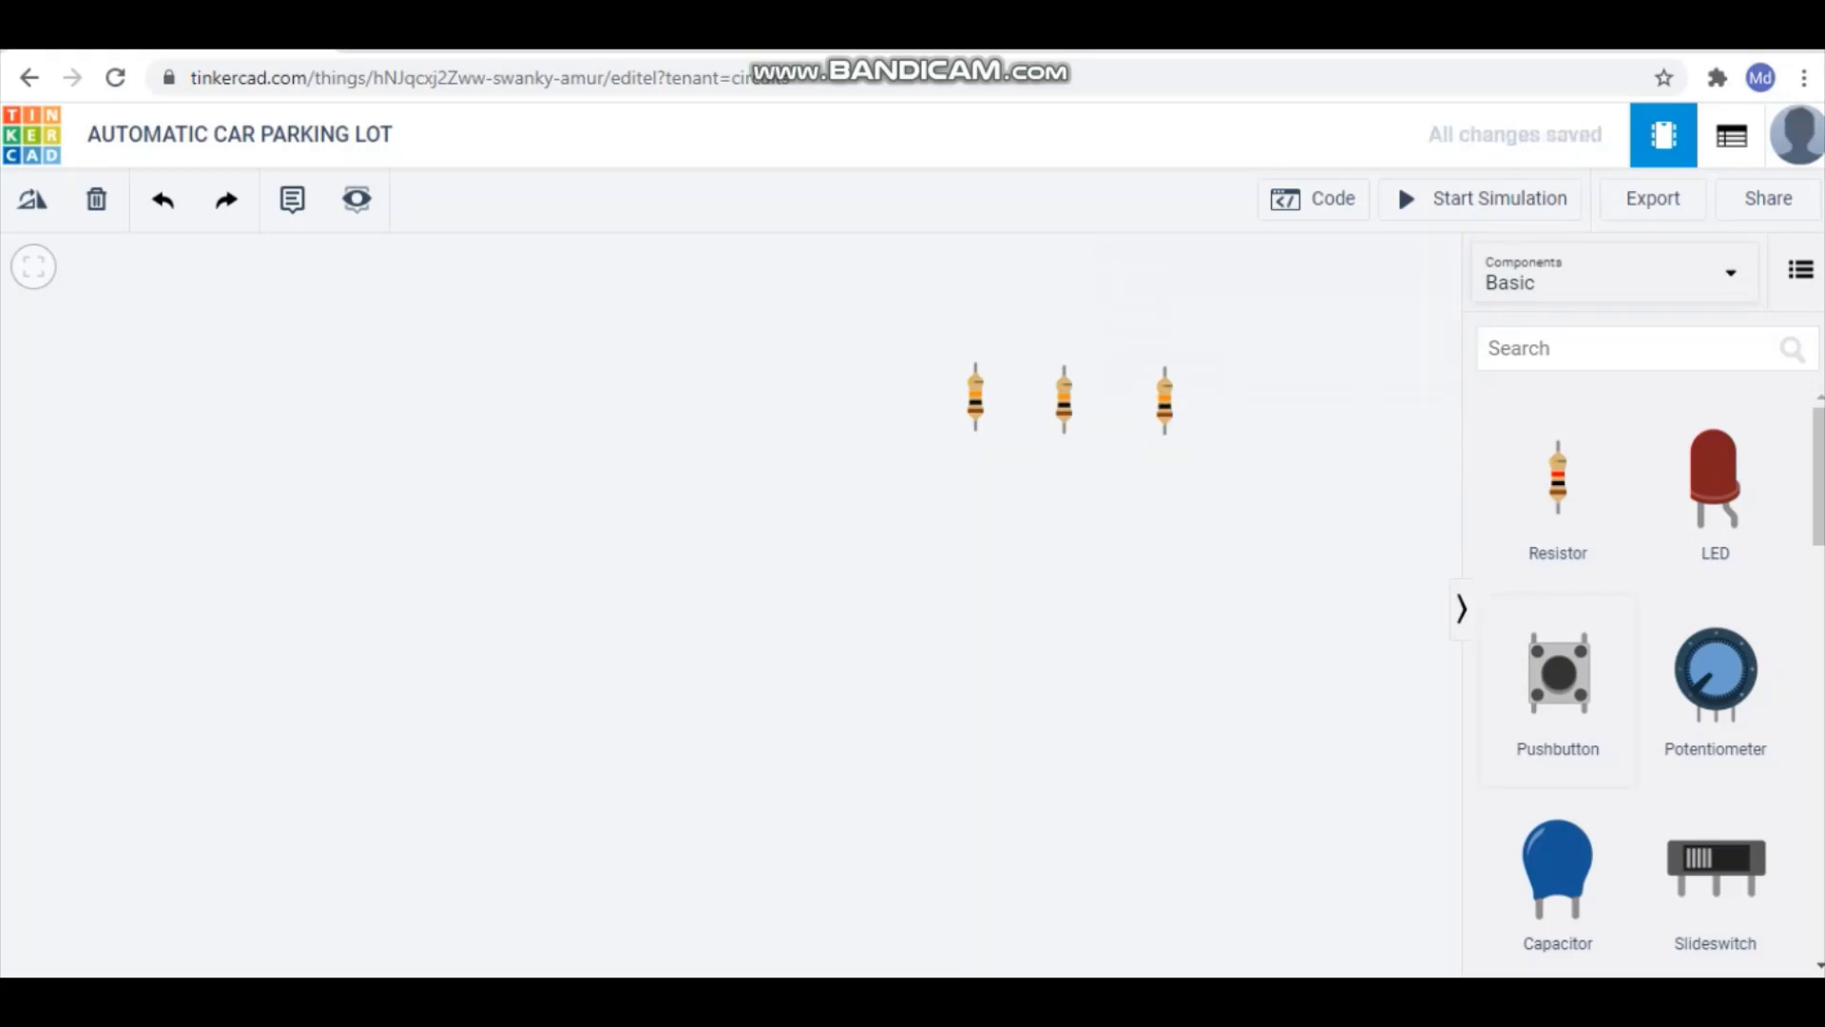
Step: Place two pushbuttons and a potentiometer in a row below the resistors
{"action": "left_click_drag", "start_coordinate": [1558, 673], "coordinate": [929, 518]}
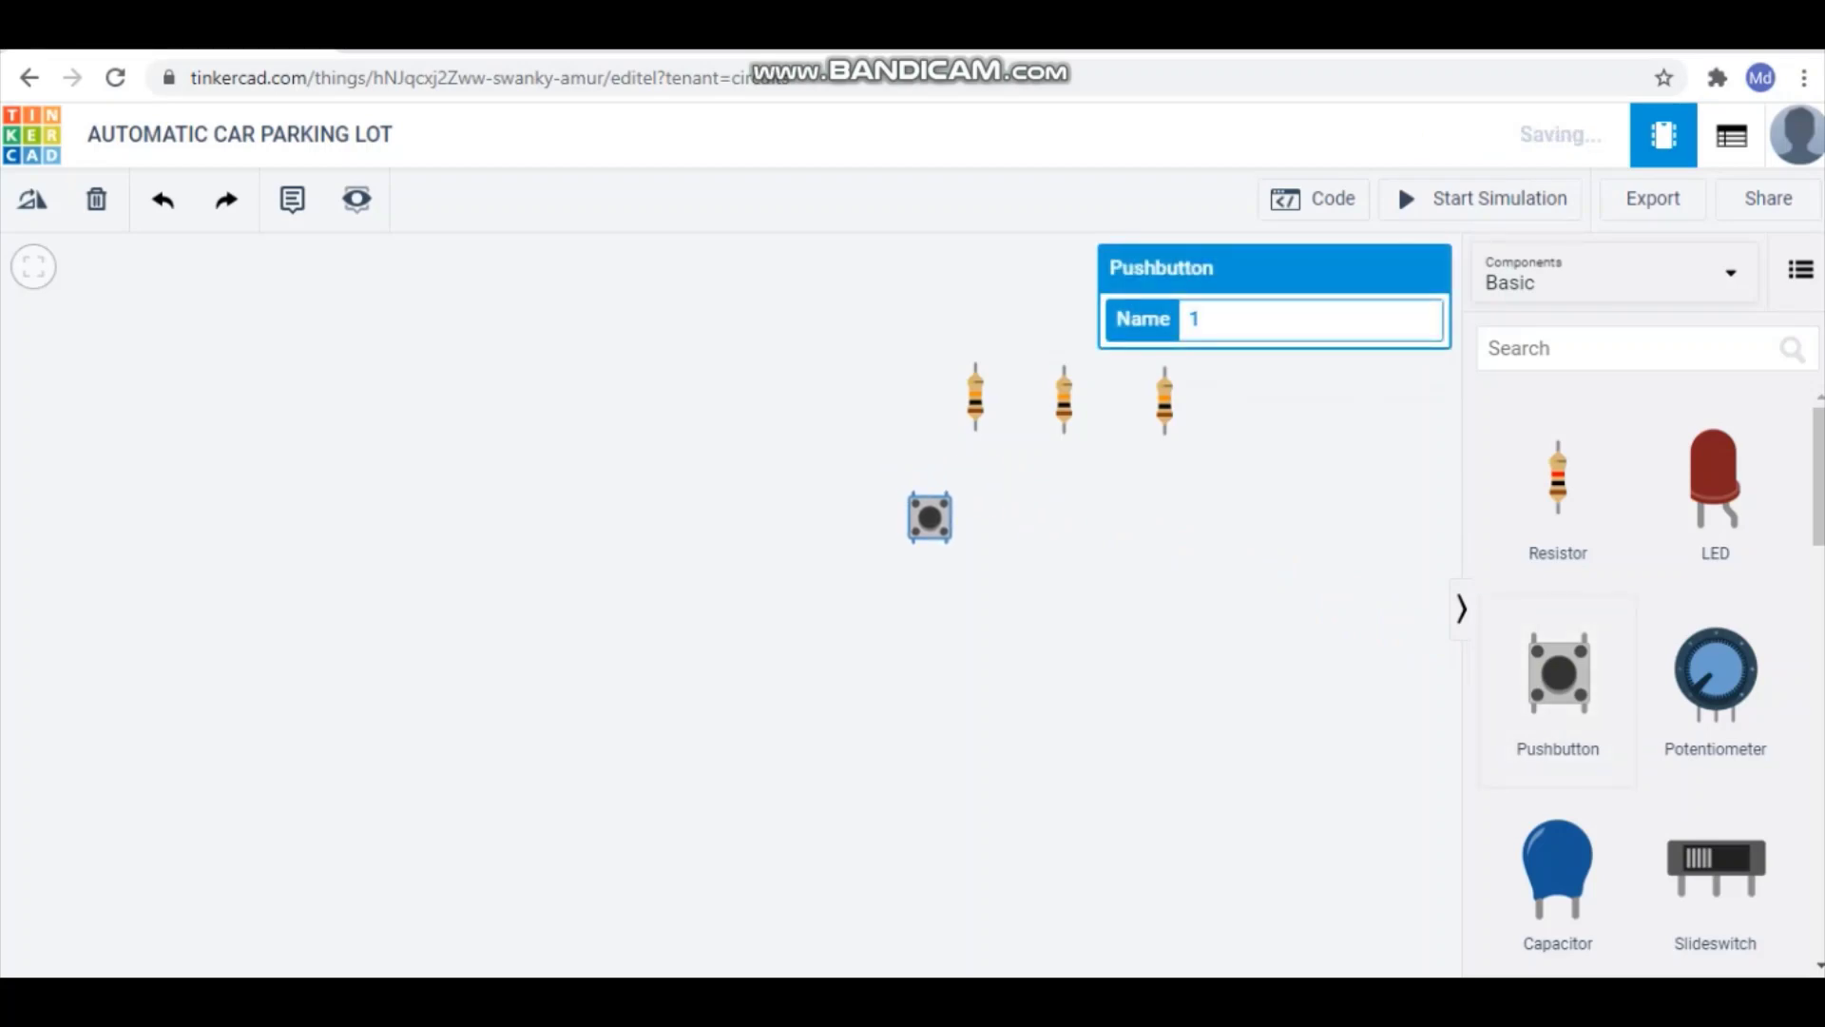
{"action": "left_click_drag", "start_coordinate": [1558, 673], "coordinate": [1017, 518]}
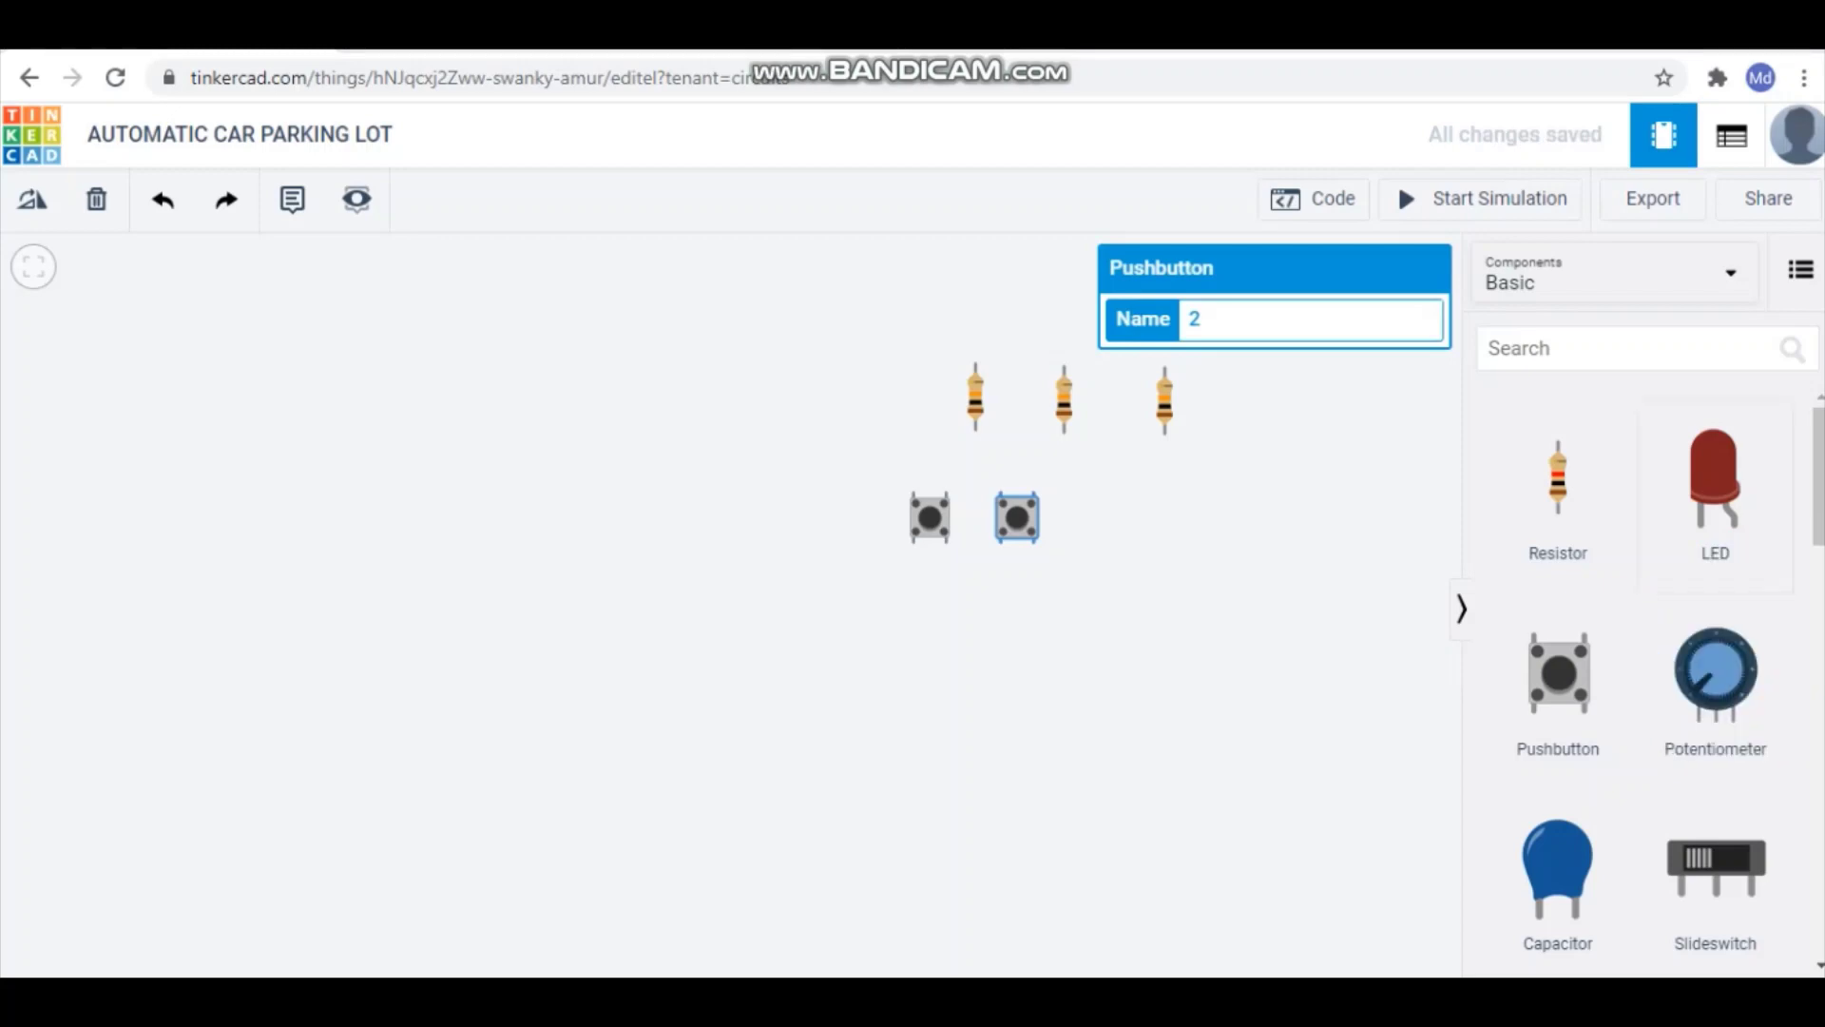
{"action": "left_click", "coordinate": [1715, 675]}
{"action": "left_click_drag", "start_coordinate": [1716, 670], "coordinate": [1211, 528]}
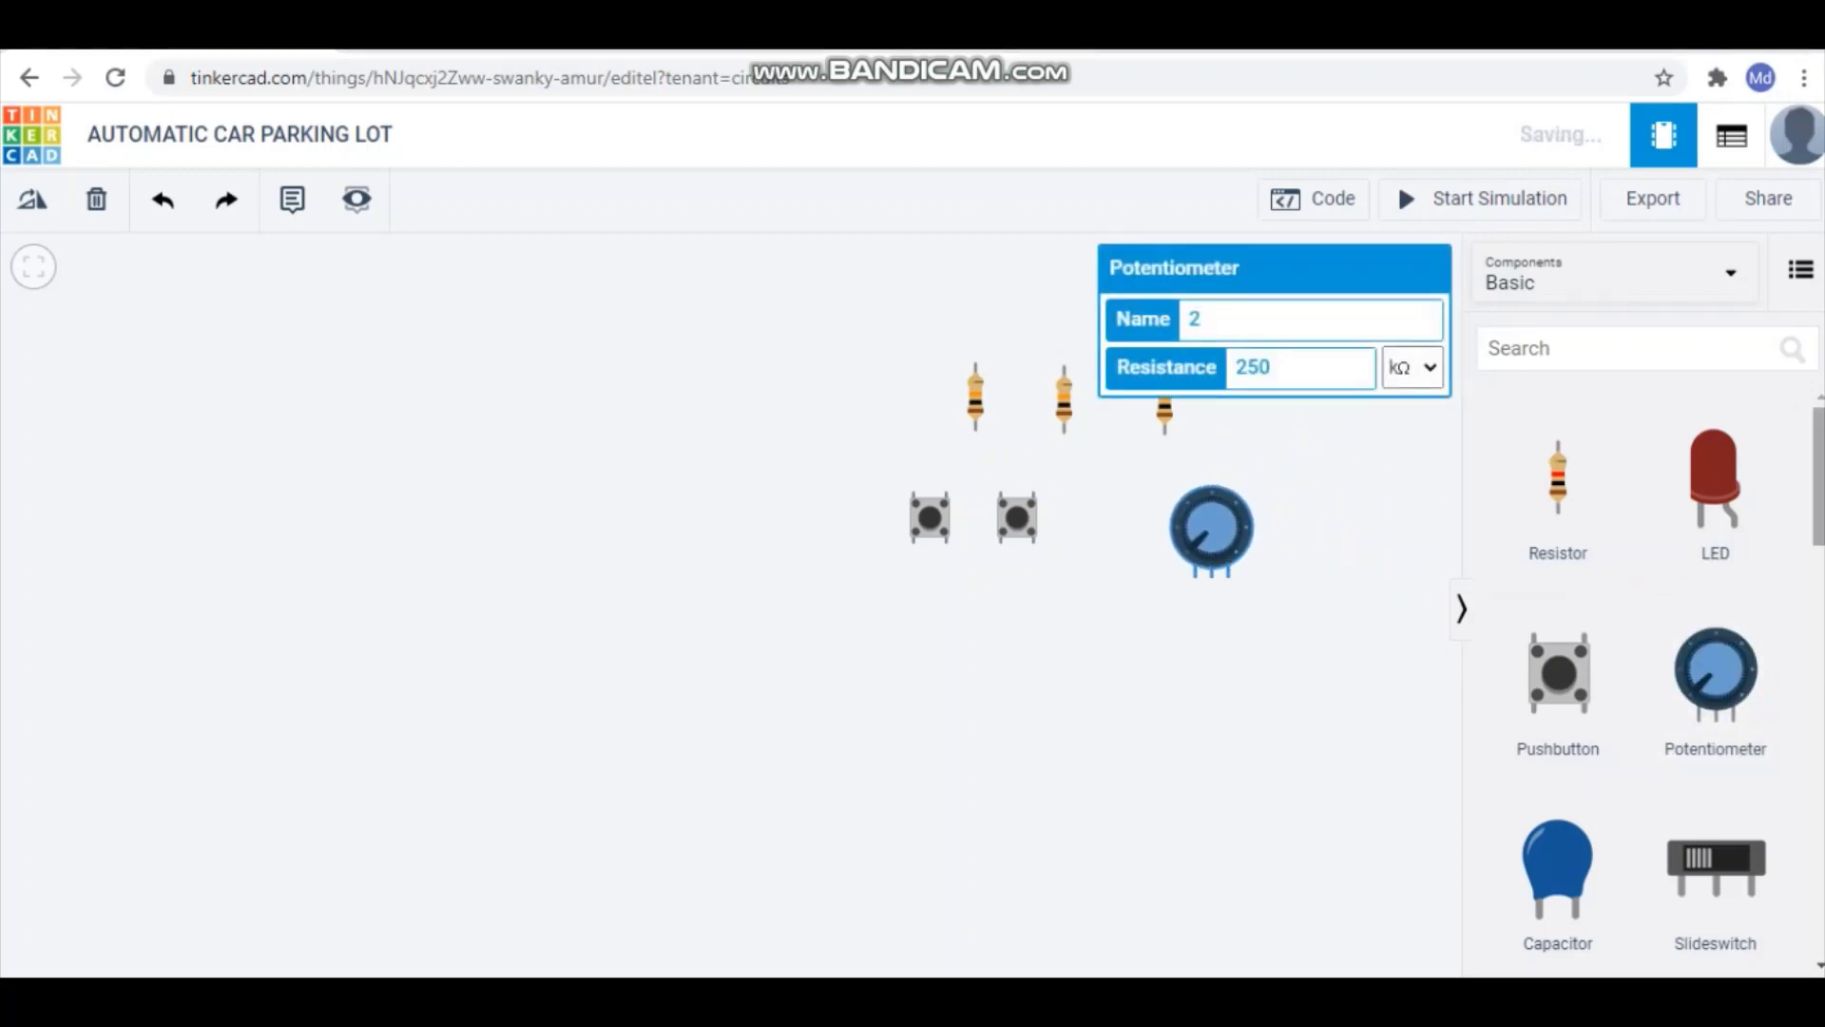
Step: Add an Arduino Uno R3 to the left of the pushbuttons and a Micro Servo below the pushbuttons and potentiometer
{"action": "scroll", "coordinate": [1654, 665], "scroll_direction": "down", "scroll_amount": 5}
{"action": "scroll", "coordinate": [1635, 666], "scroll_direction": "down", "scroll_amount": 3}
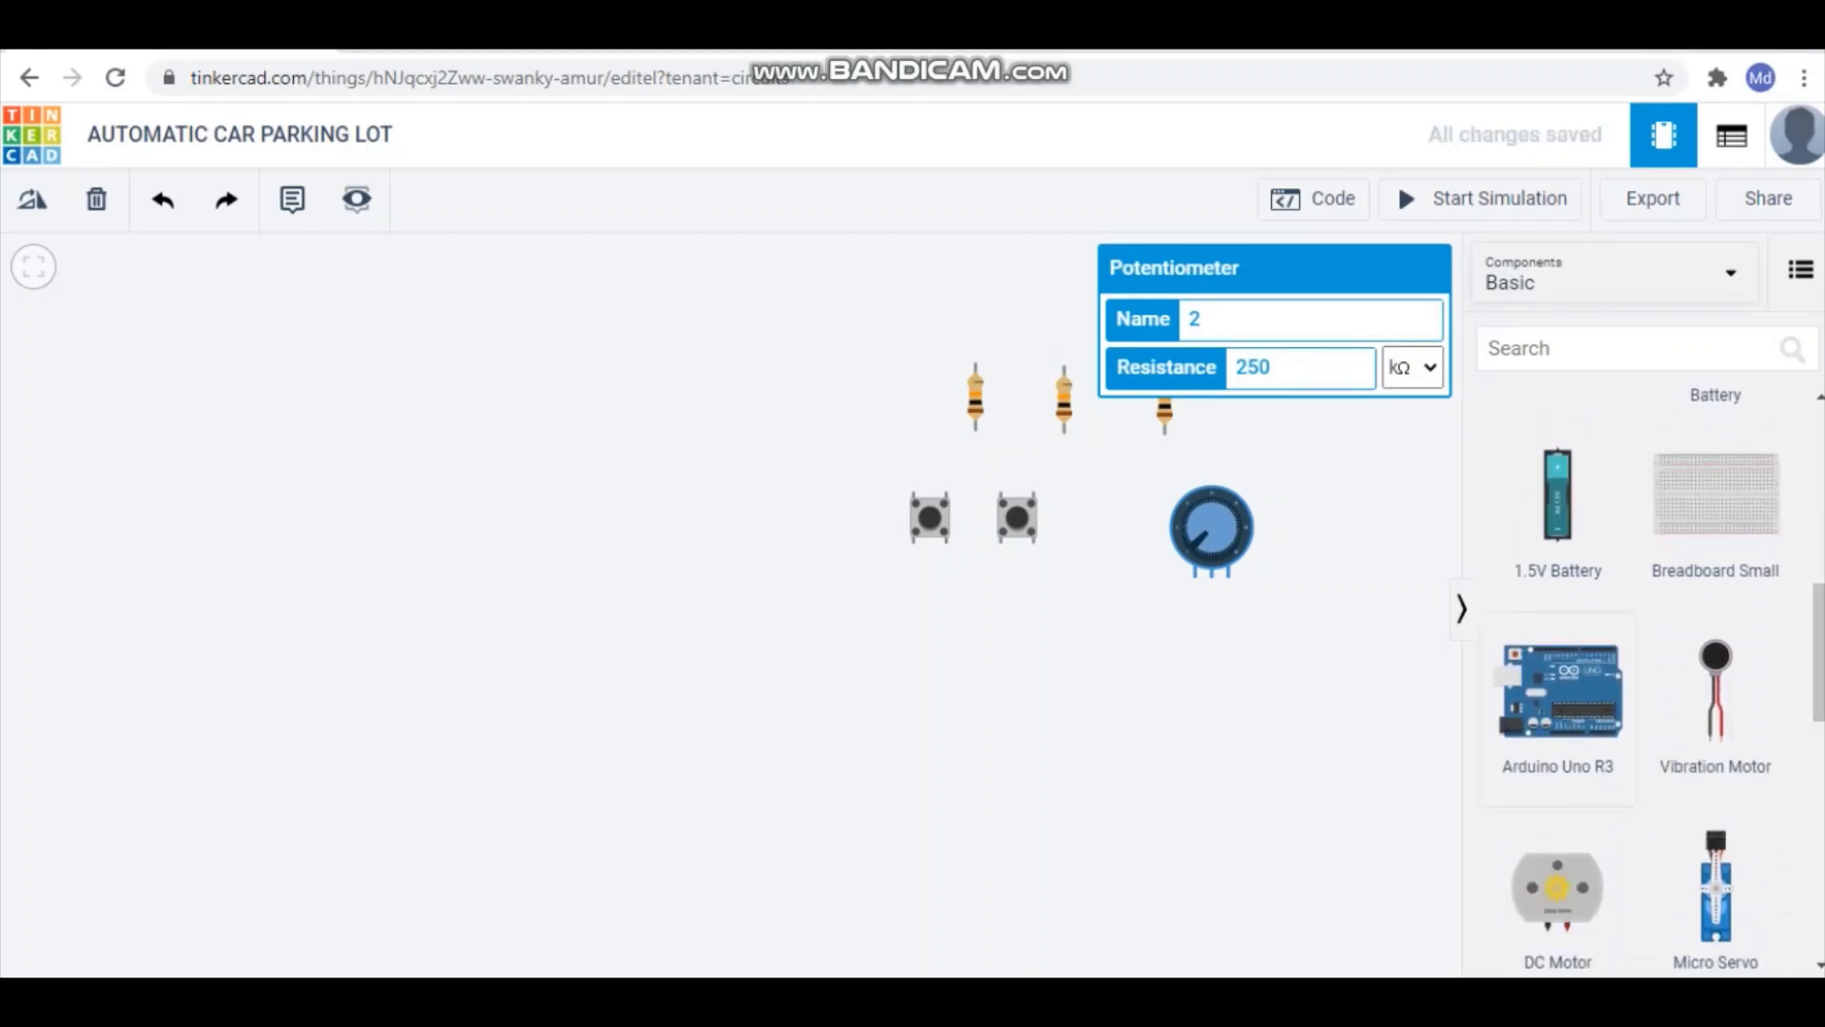
{"action": "left_click", "coordinate": [1558, 698]}
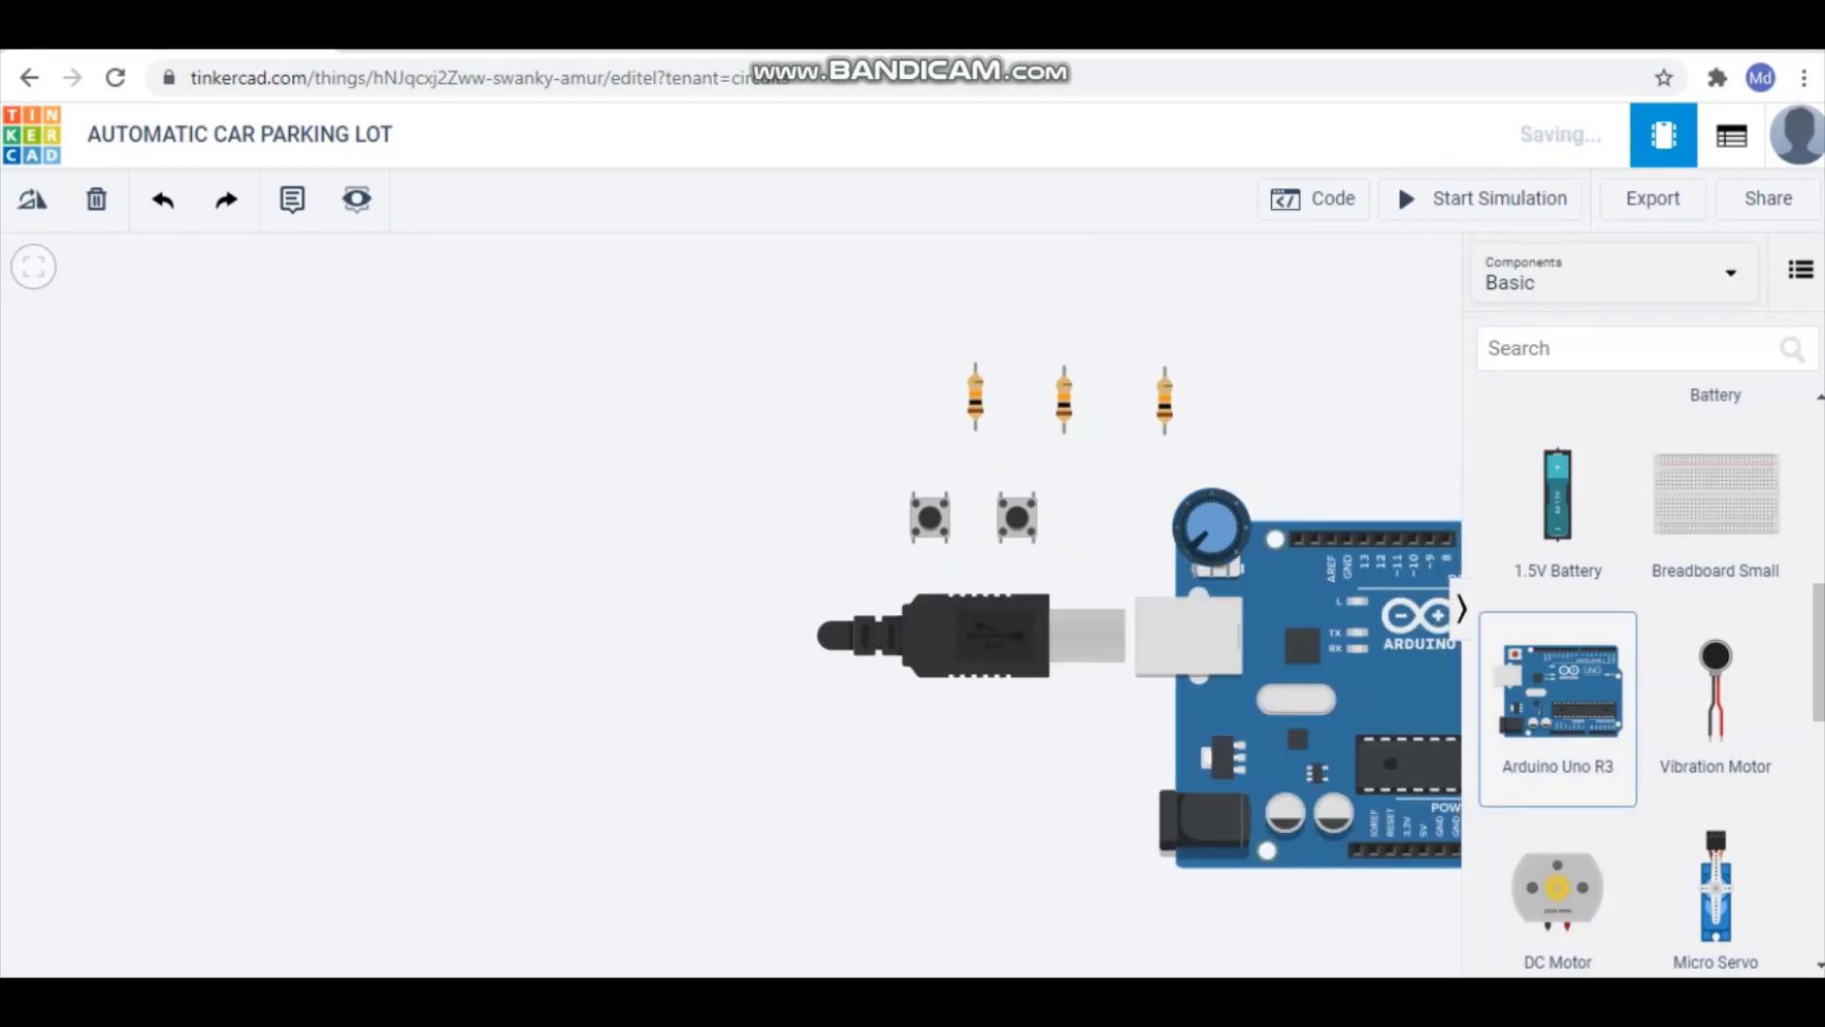
{"action": "left_click_drag", "start_coordinate": [635, 648], "coordinate": [516, 602]}
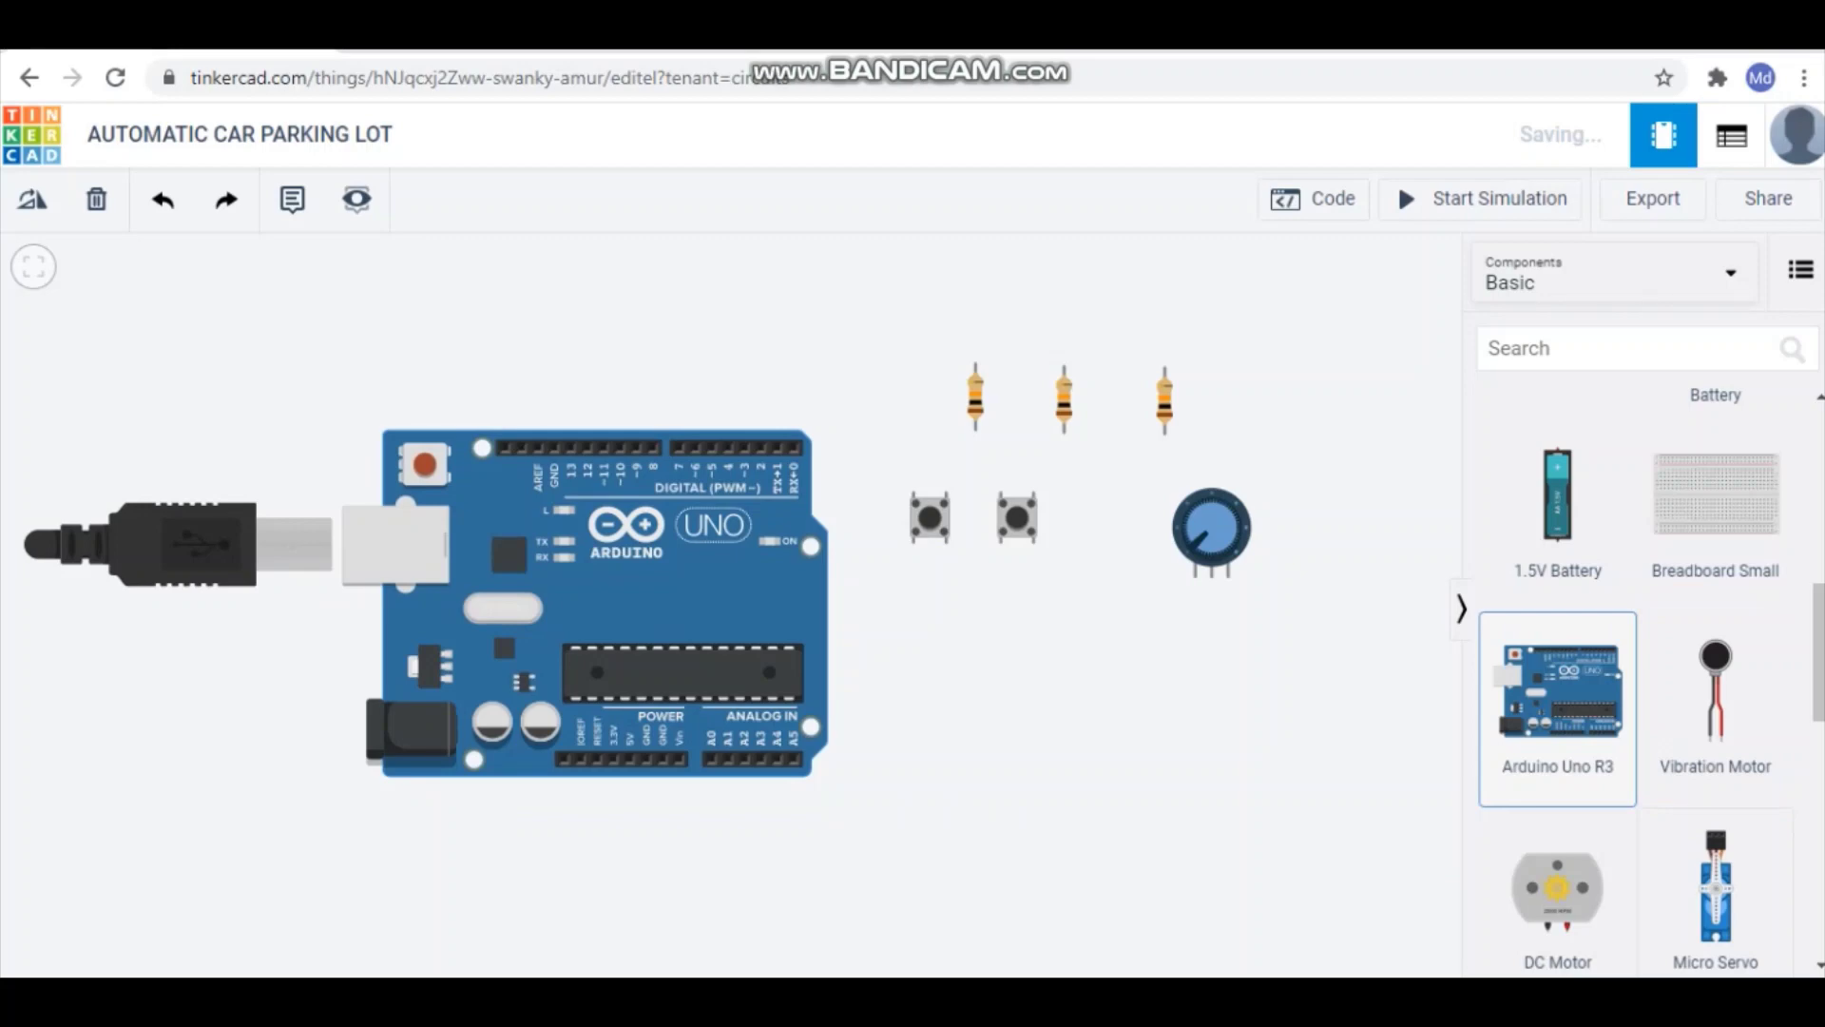
{"action": "left_click_drag", "start_coordinate": [1715, 889], "coordinate": [1121, 708]}
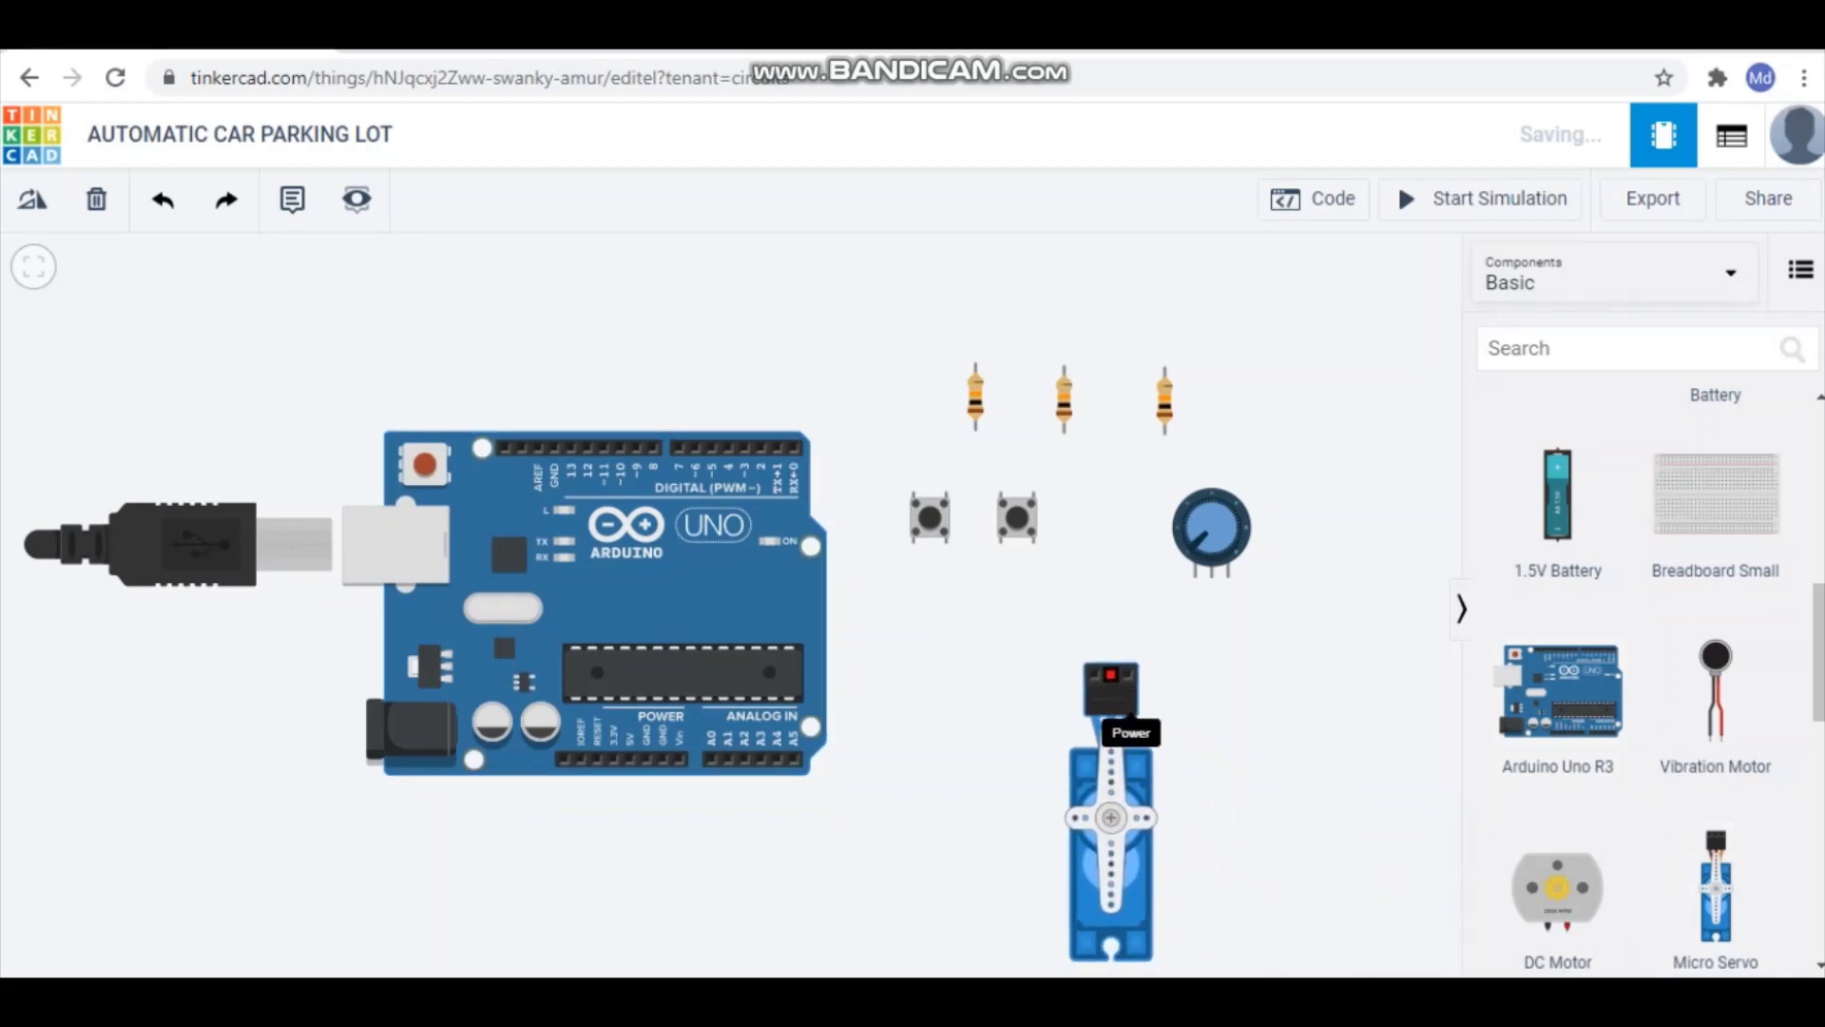
{"action": "left_click", "coordinate": [1112, 677]}
Step: Find the LCD 16 x 2 in the component library and place it above the Arduino, shifting the Arduino down to clear it
{"action": "left_click_drag", "start_coordinate": [1818, 652], "coordinate": [1819, 742]}
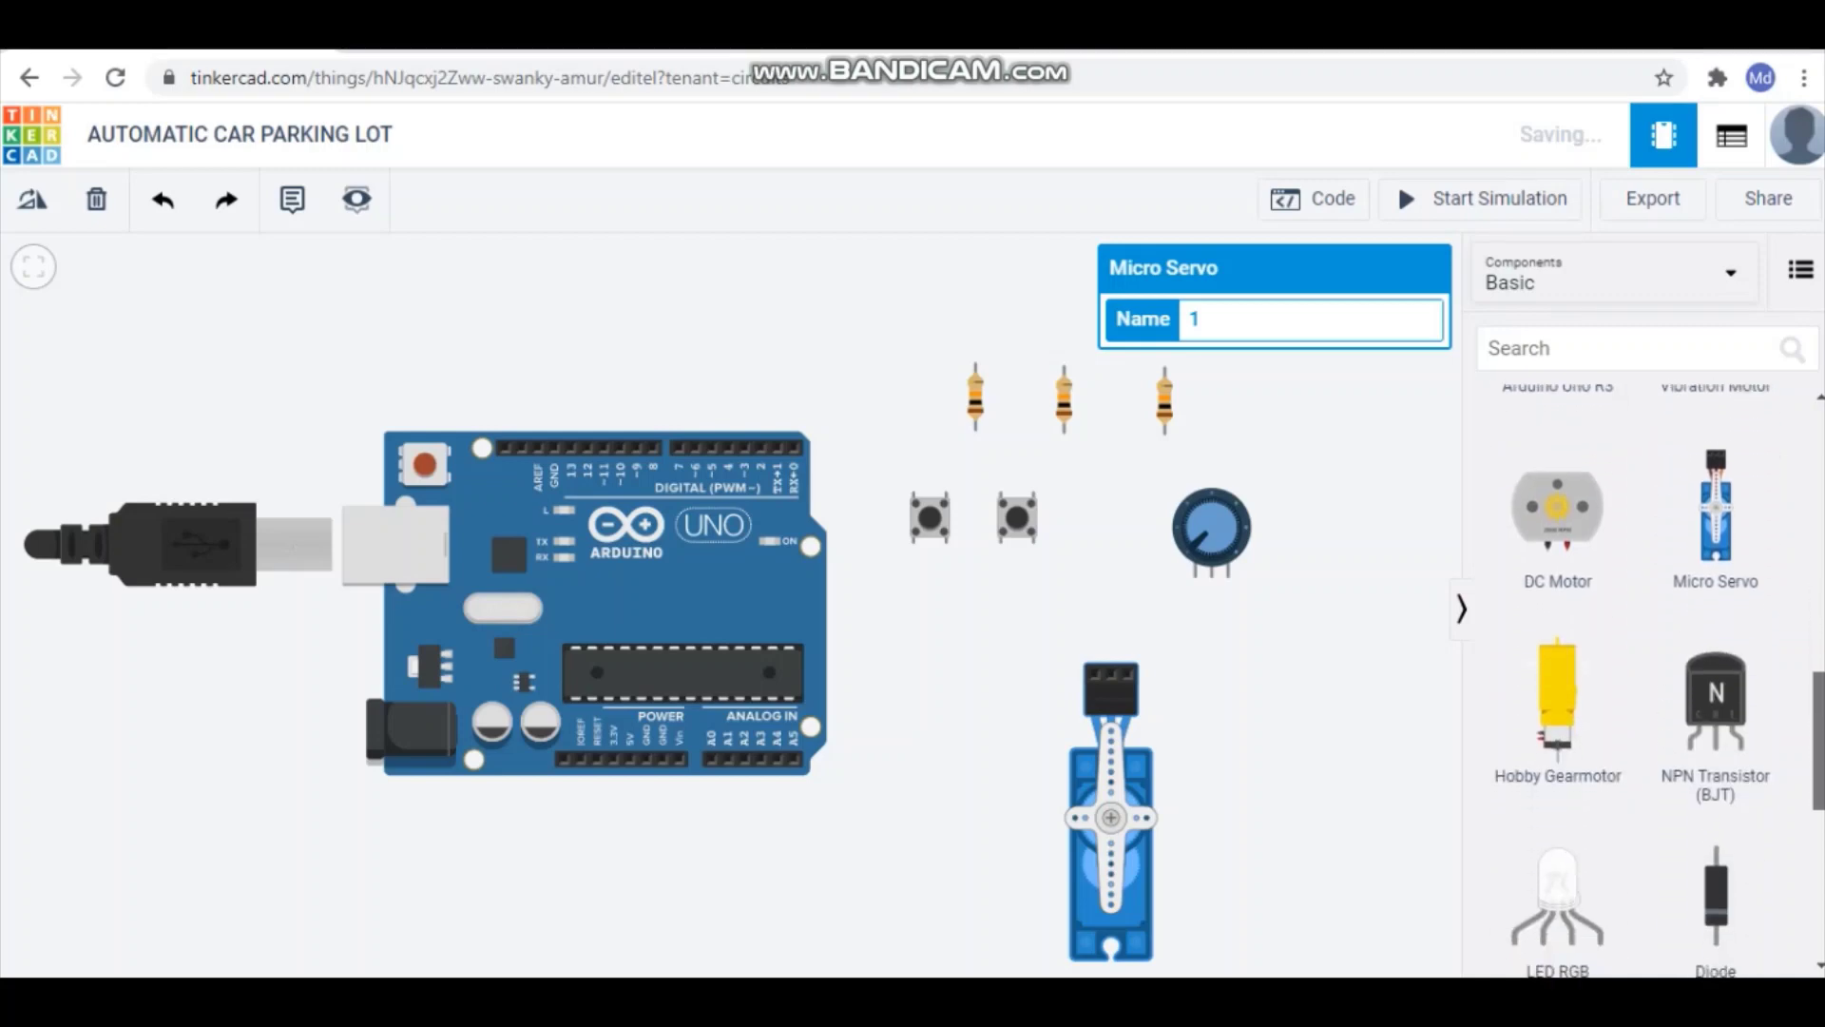
{"action": "scroll", "coordinate": [1634, 666], "scroll_direction": "down", "scroll_amount": 5}
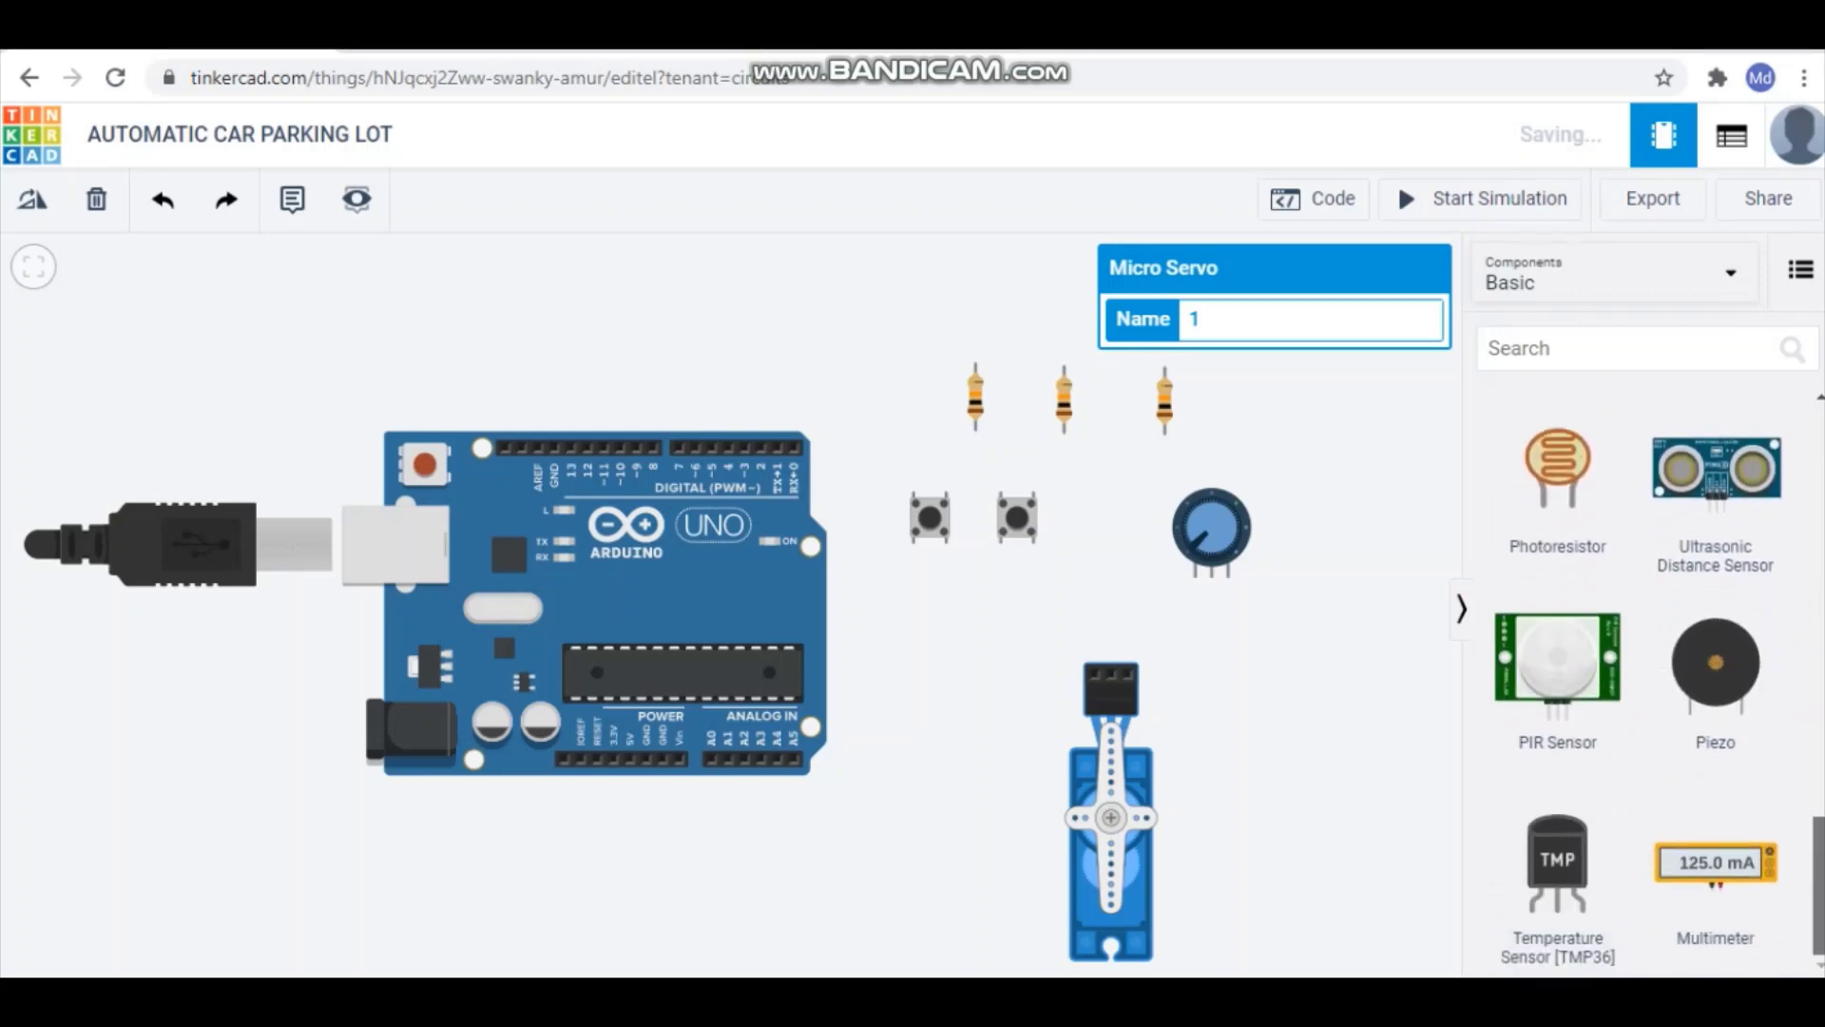
{"action": "scroll", "coordinate": [1654, 680], "scroll_direction": "up", "scroll_amount": 10}
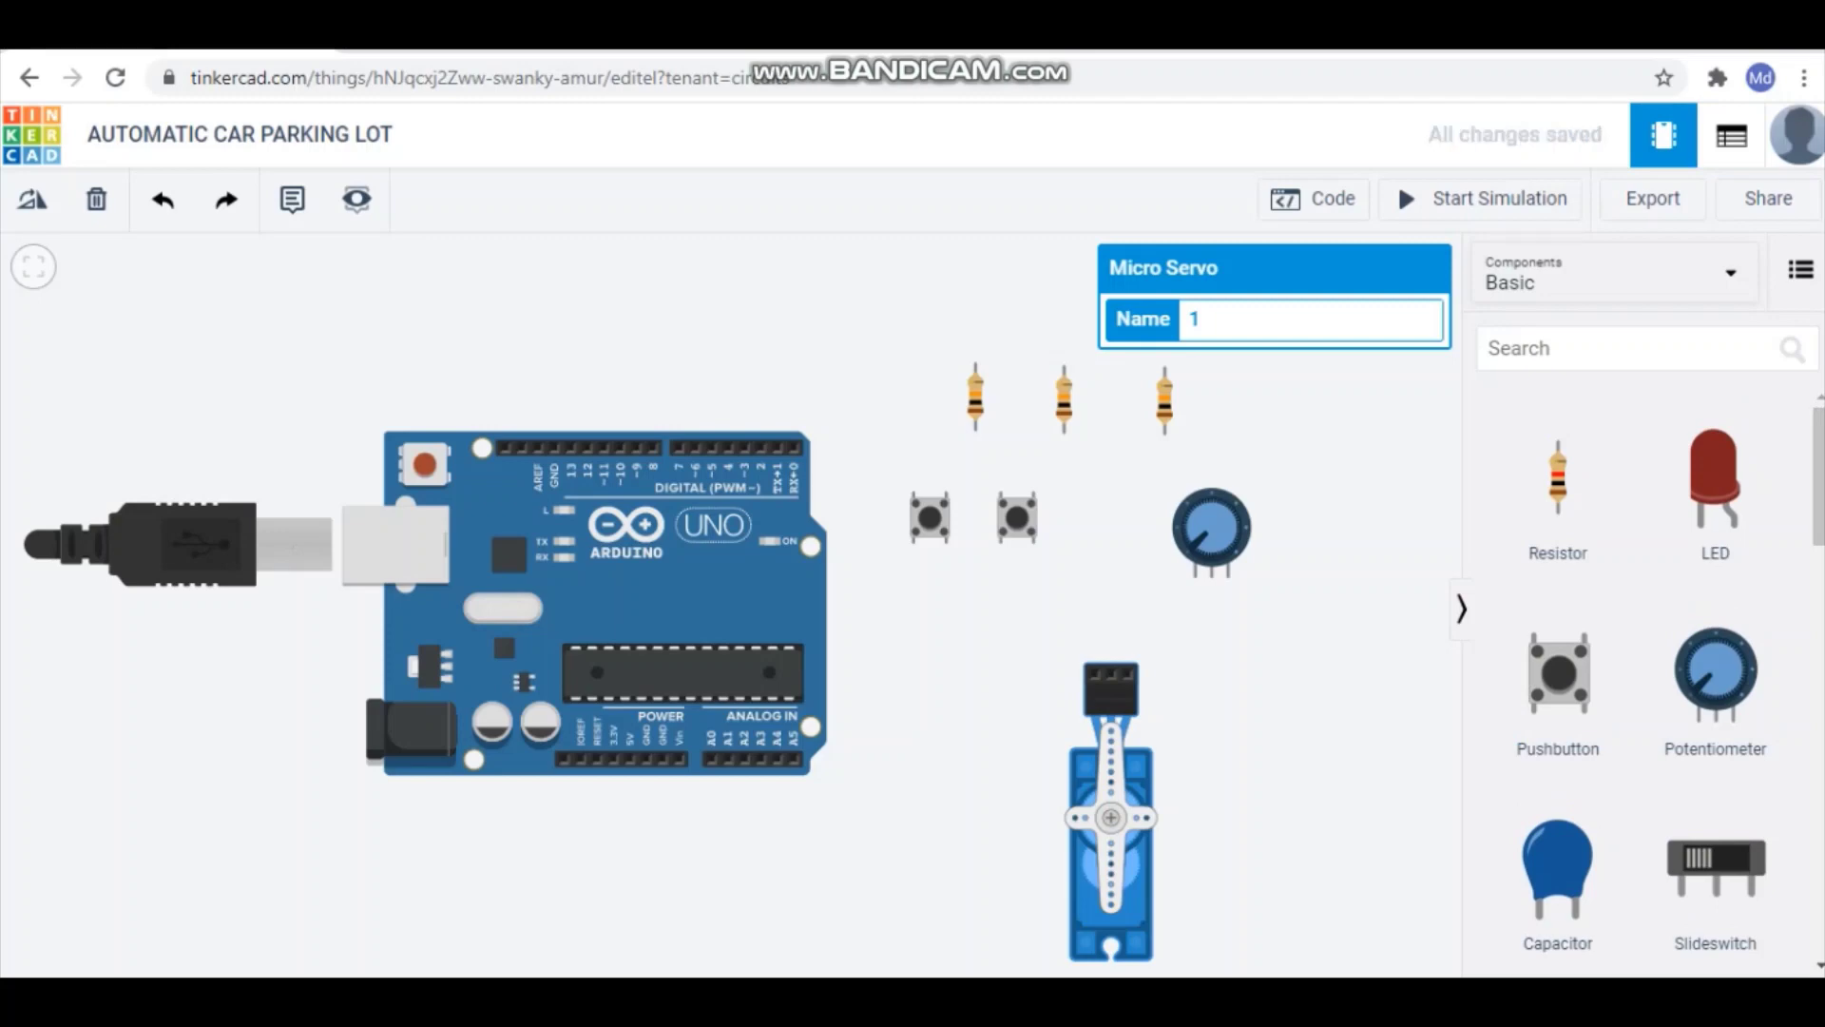
{"action": "left_click", "coordinate": [1630, 349]}
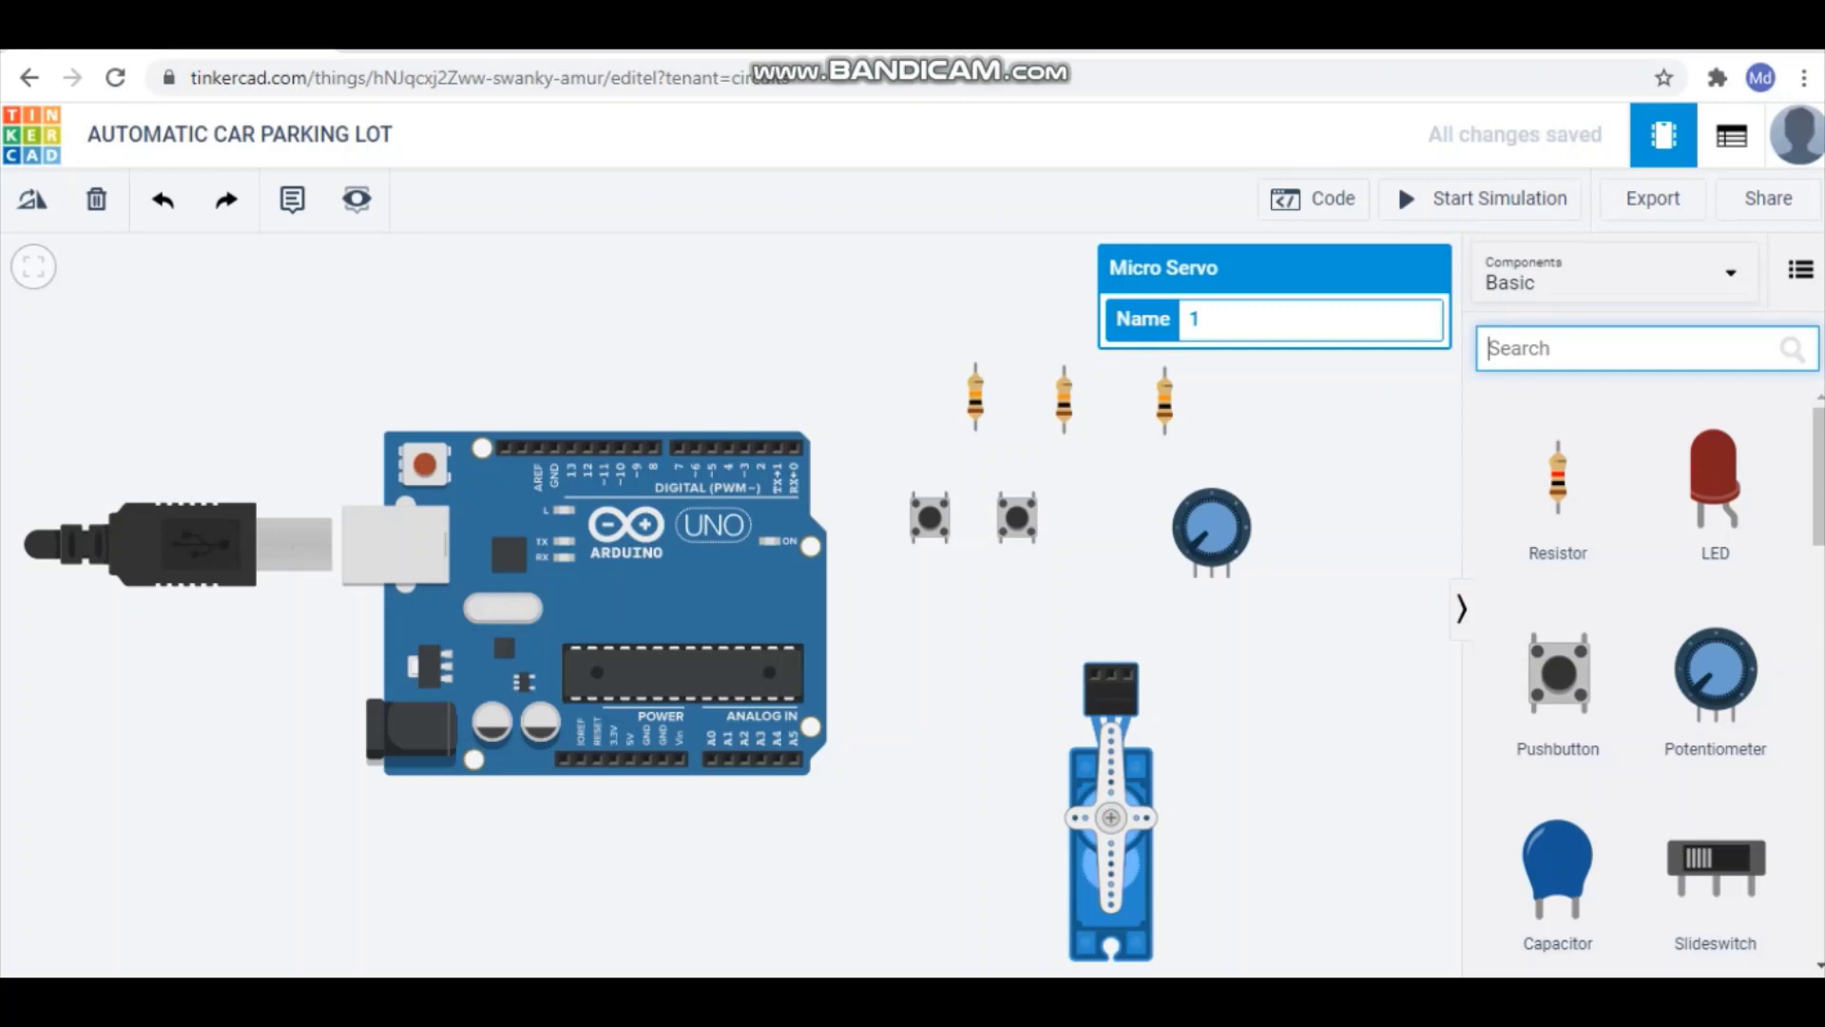
{"action": "type", "text": "lcd"}
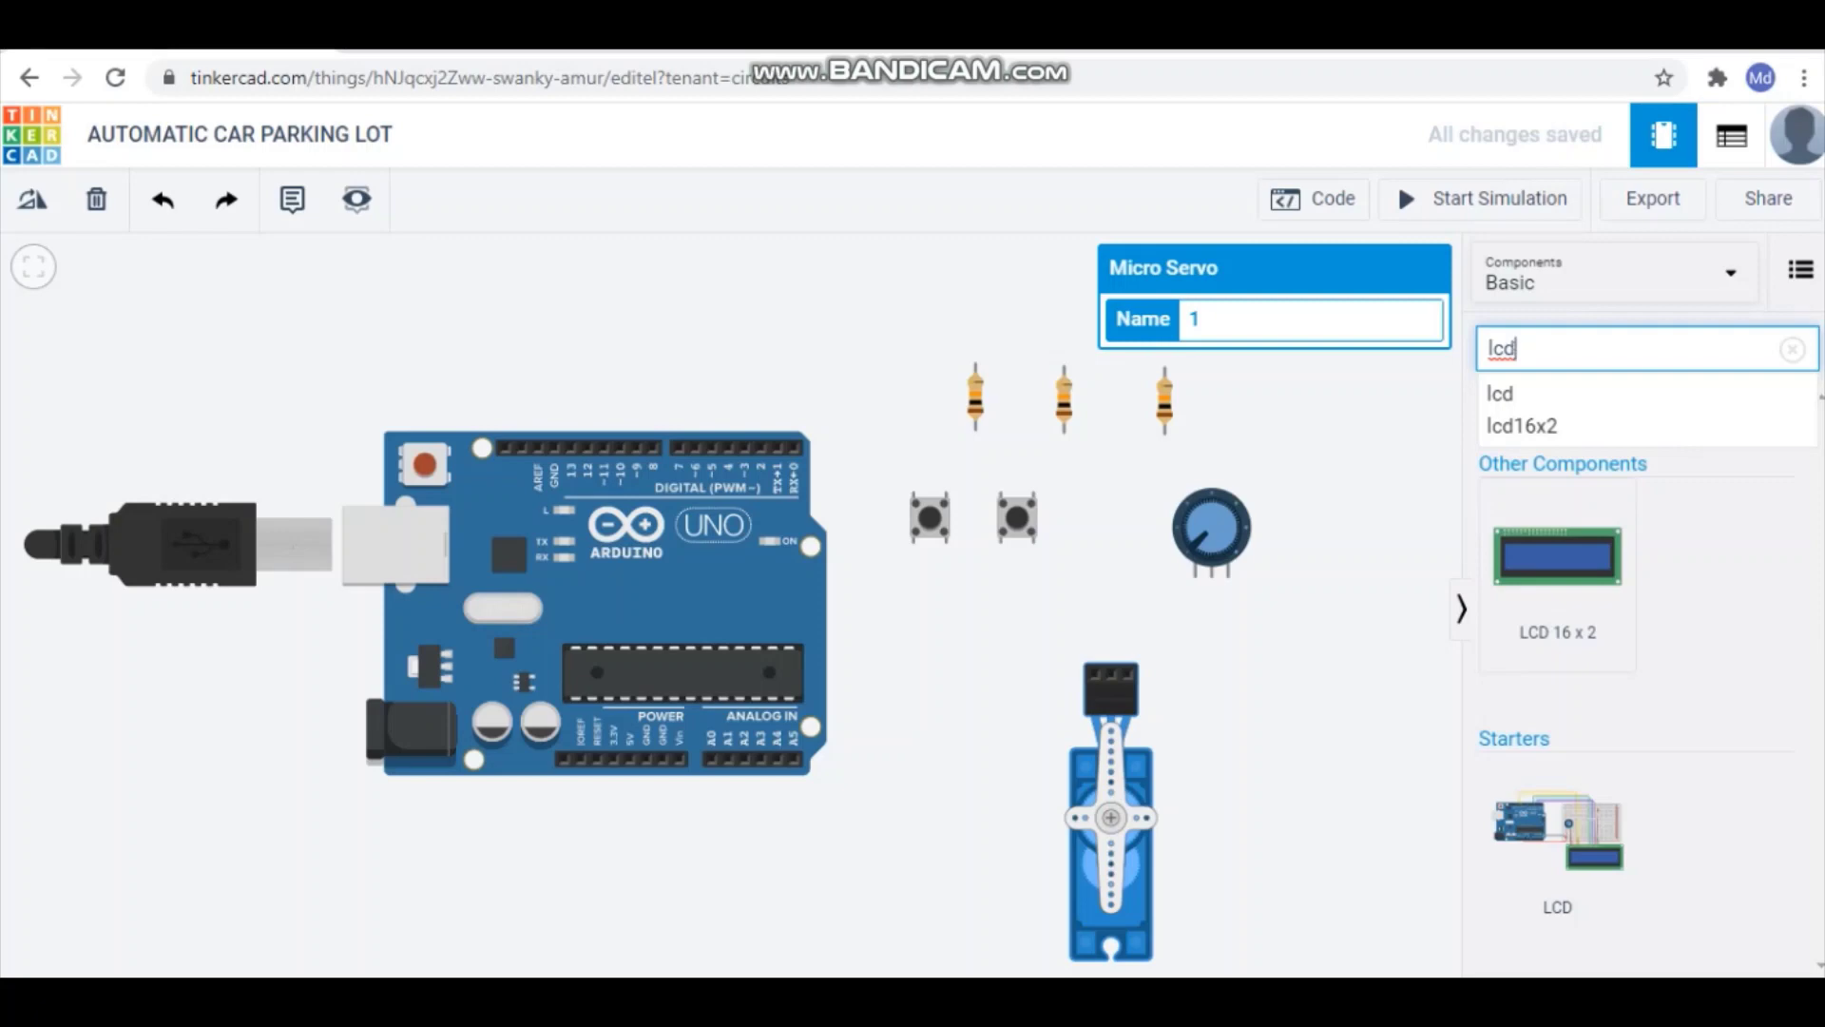
{"action": "left_click_drag", "start_coordinate": [1557, 556], "coordinate": [423, 360]}
{"action": "left_click_drag", "start_coordinate": [589, 608], "coordinate": [584, 723]}
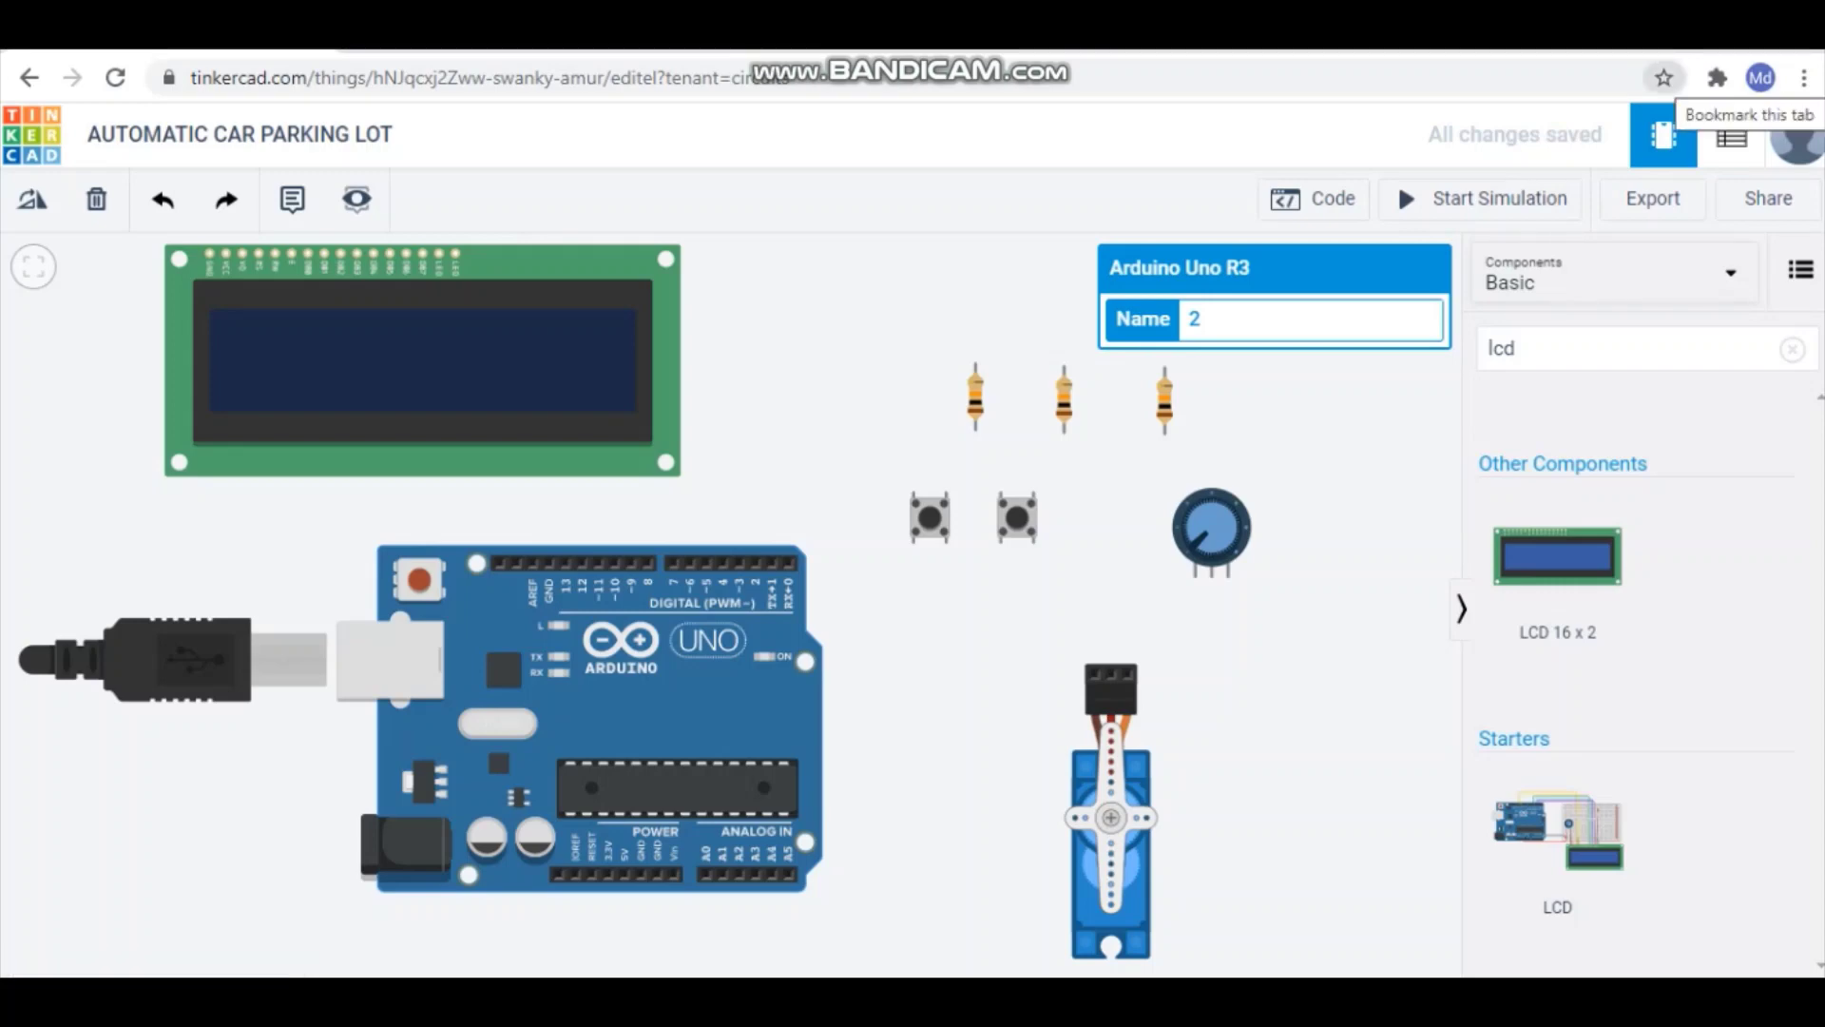
{"action": "key", "text": "Escape"}
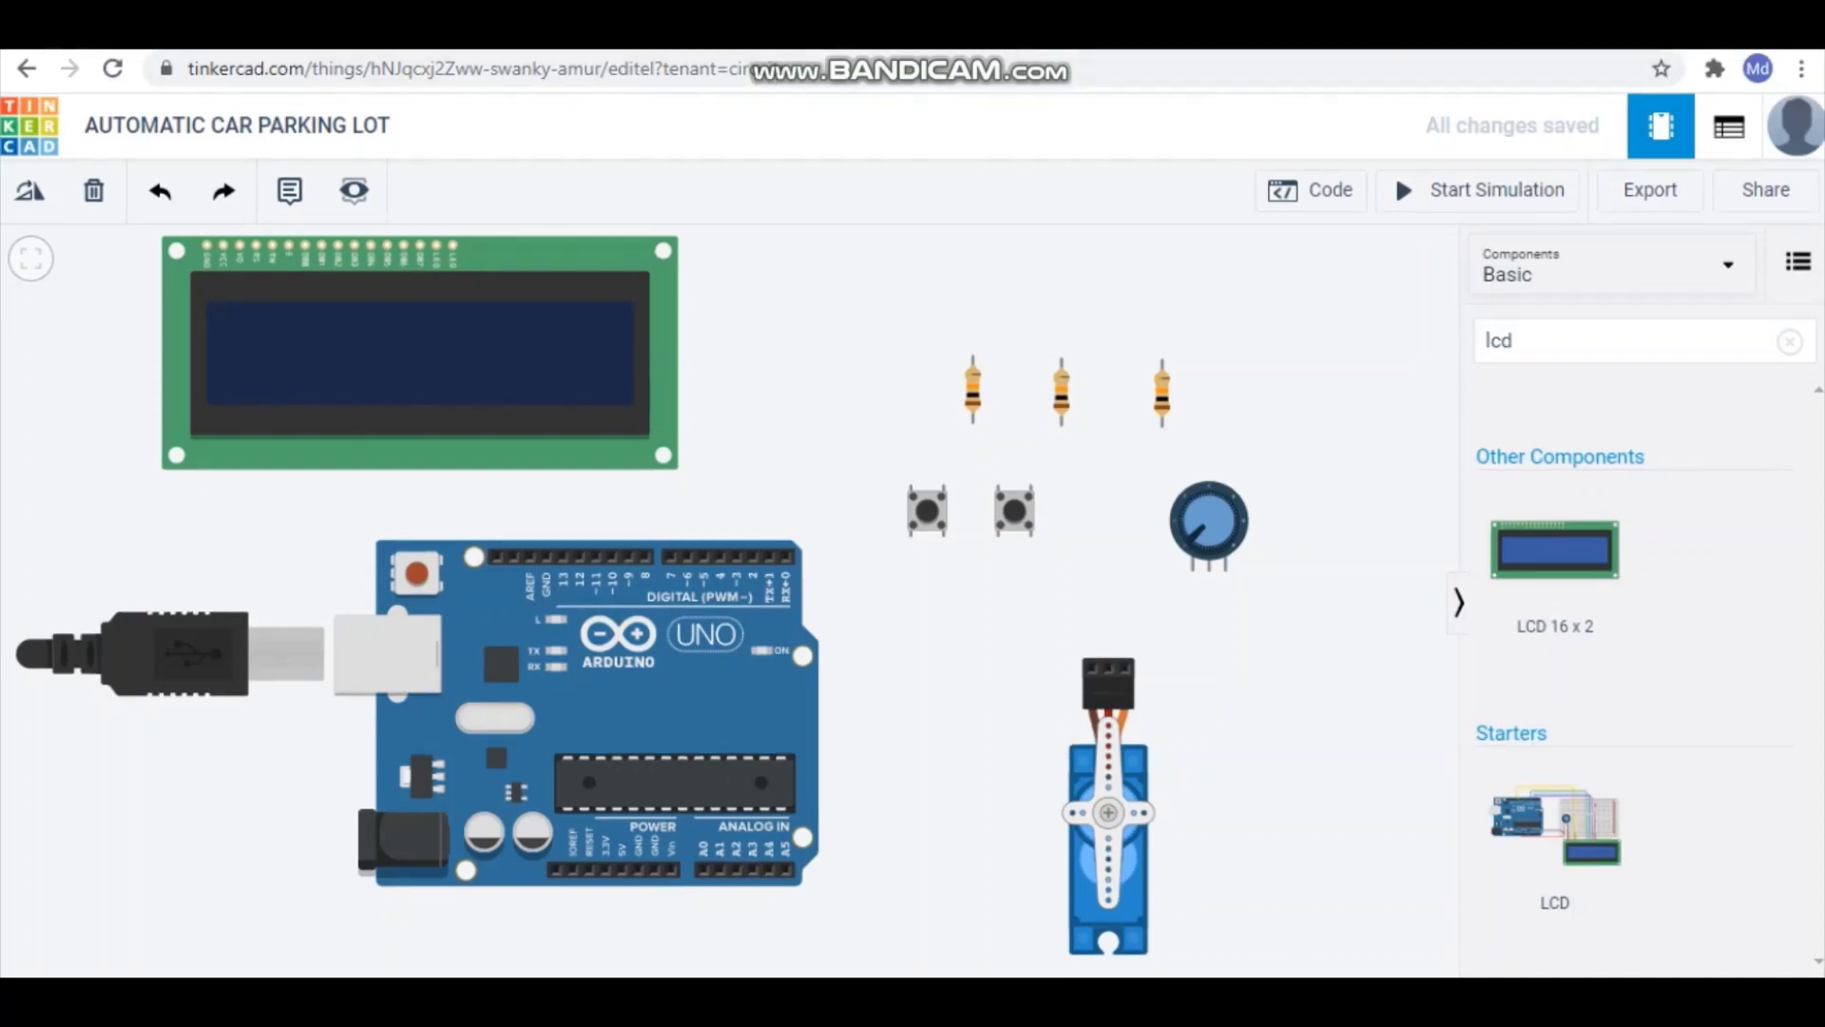
Step: Move the Arduino up close beneath the LCD and place both pushbuttons side by side at the Arduino's lower left
{"action": "scroll", "coordinate": [632, 576], "scroll_direction": "down", "scroll_amount": 2}
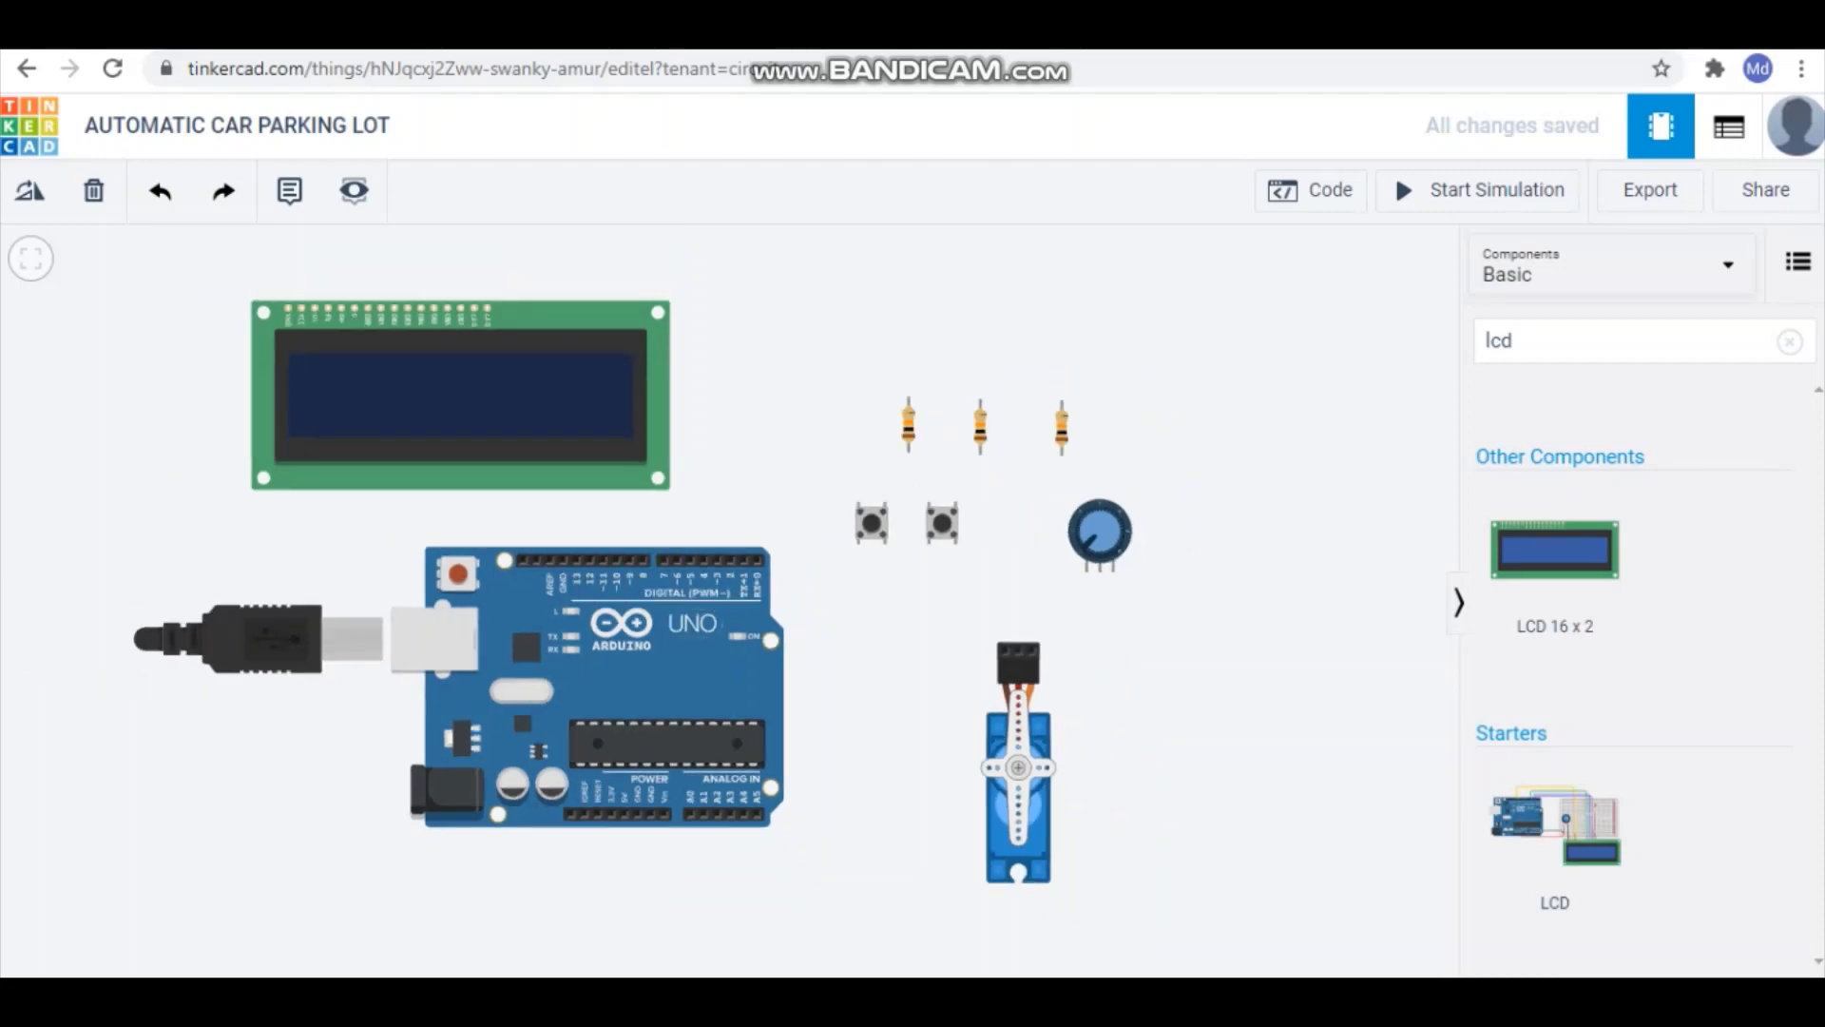
{"action": "scroll", "coordinate": [627, 585], "scroll_direction": "down", "scroll_amount": 1}
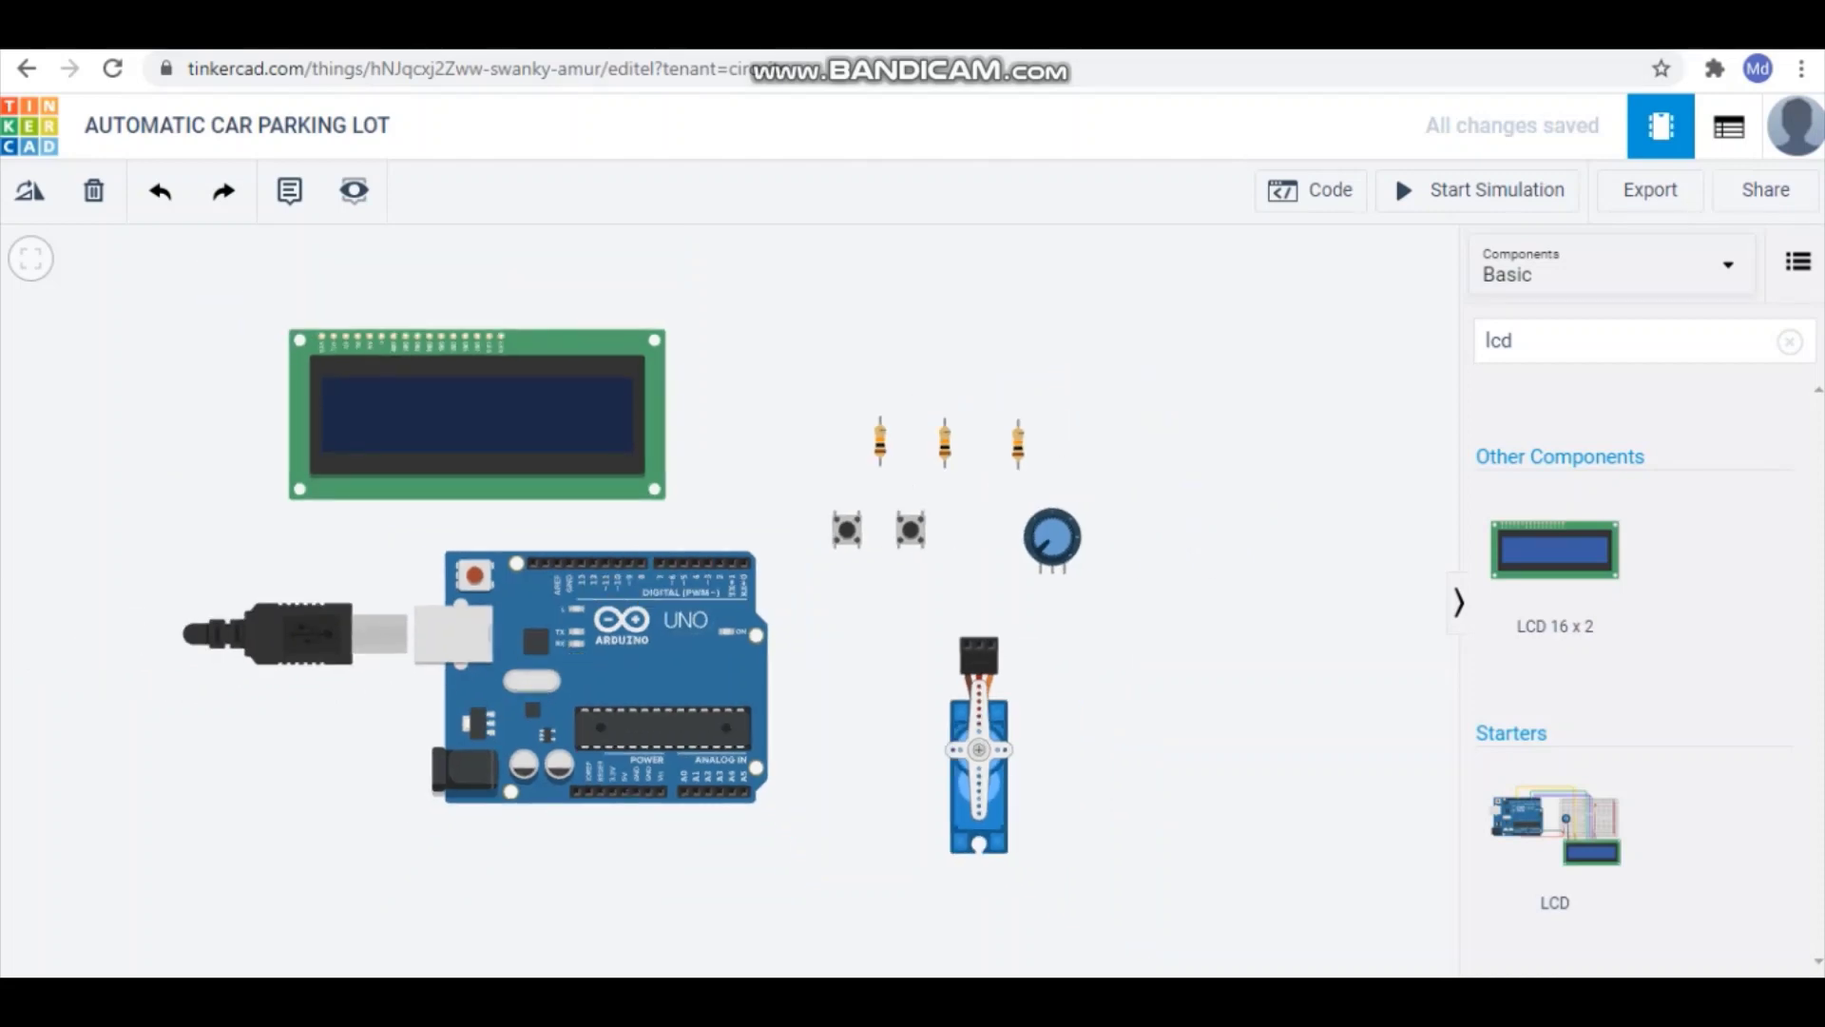
{"action": "left_click_drag", "start_coordinate": [620, 669], "coordinate": [639, 627]}
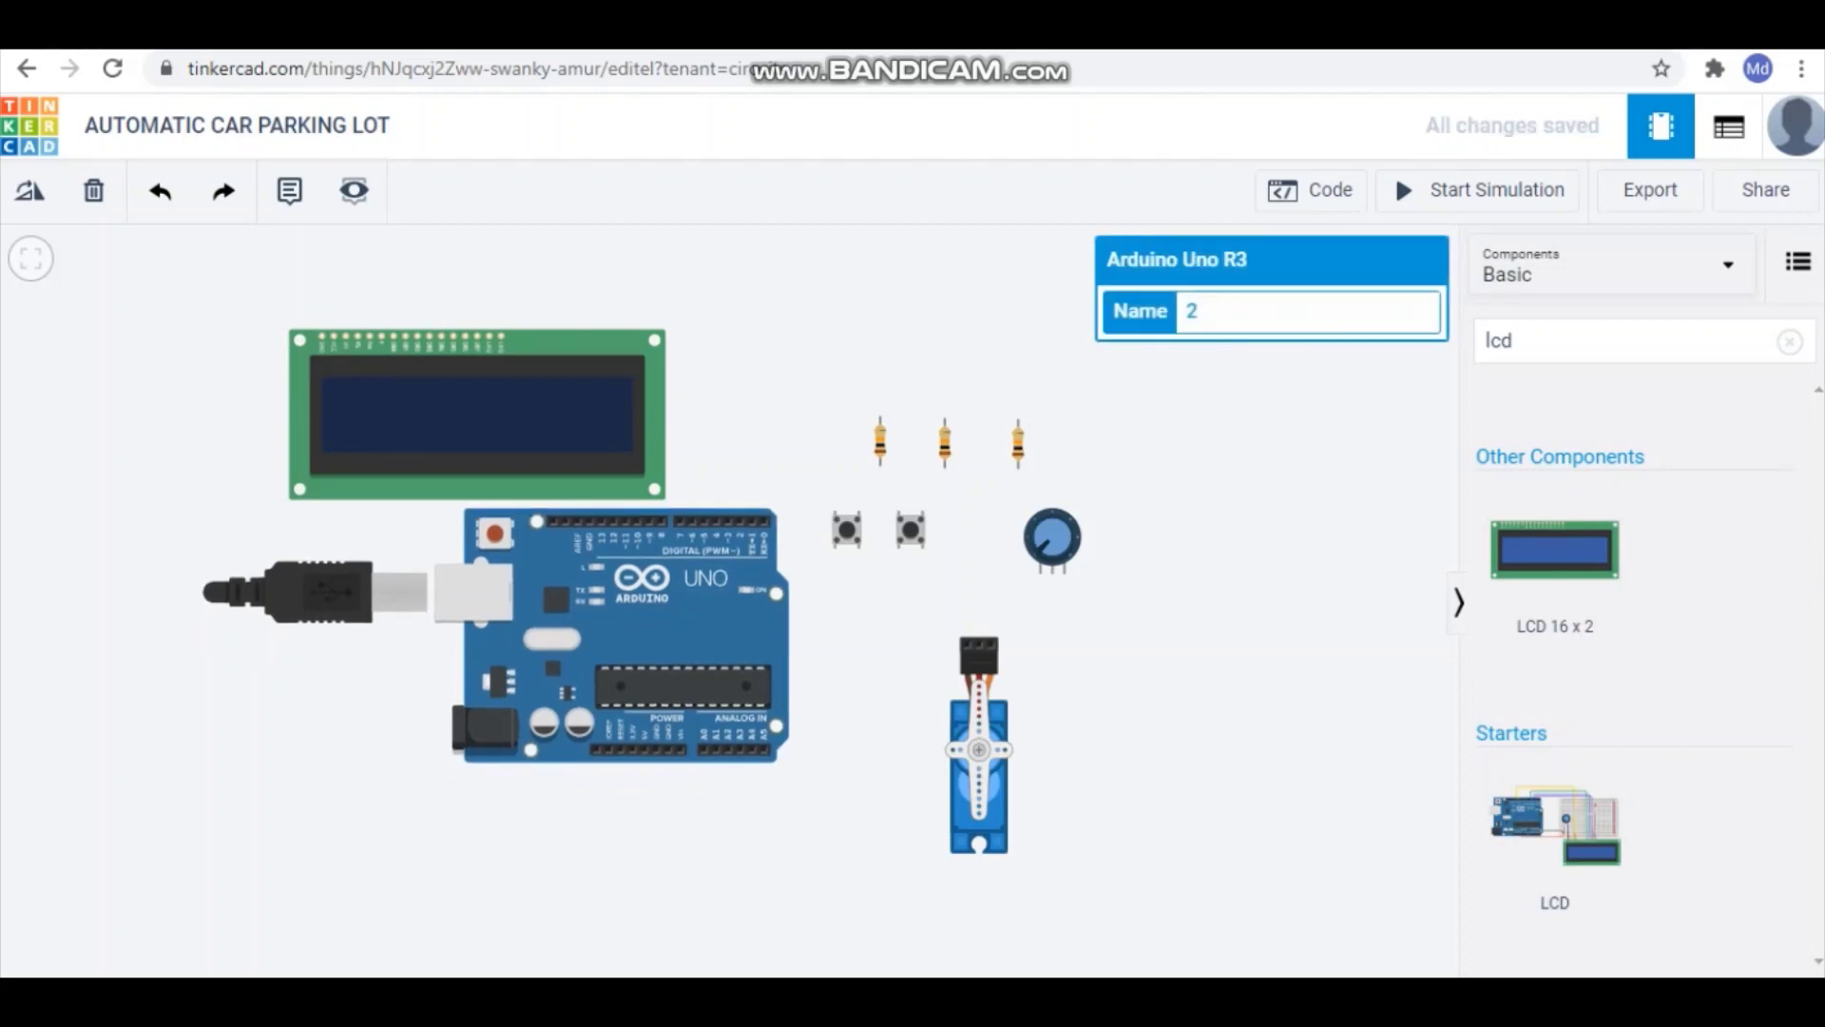
{"action": "left_click_drag", "start_coordinate": [846, 529], "coordinate": [326, 739]}
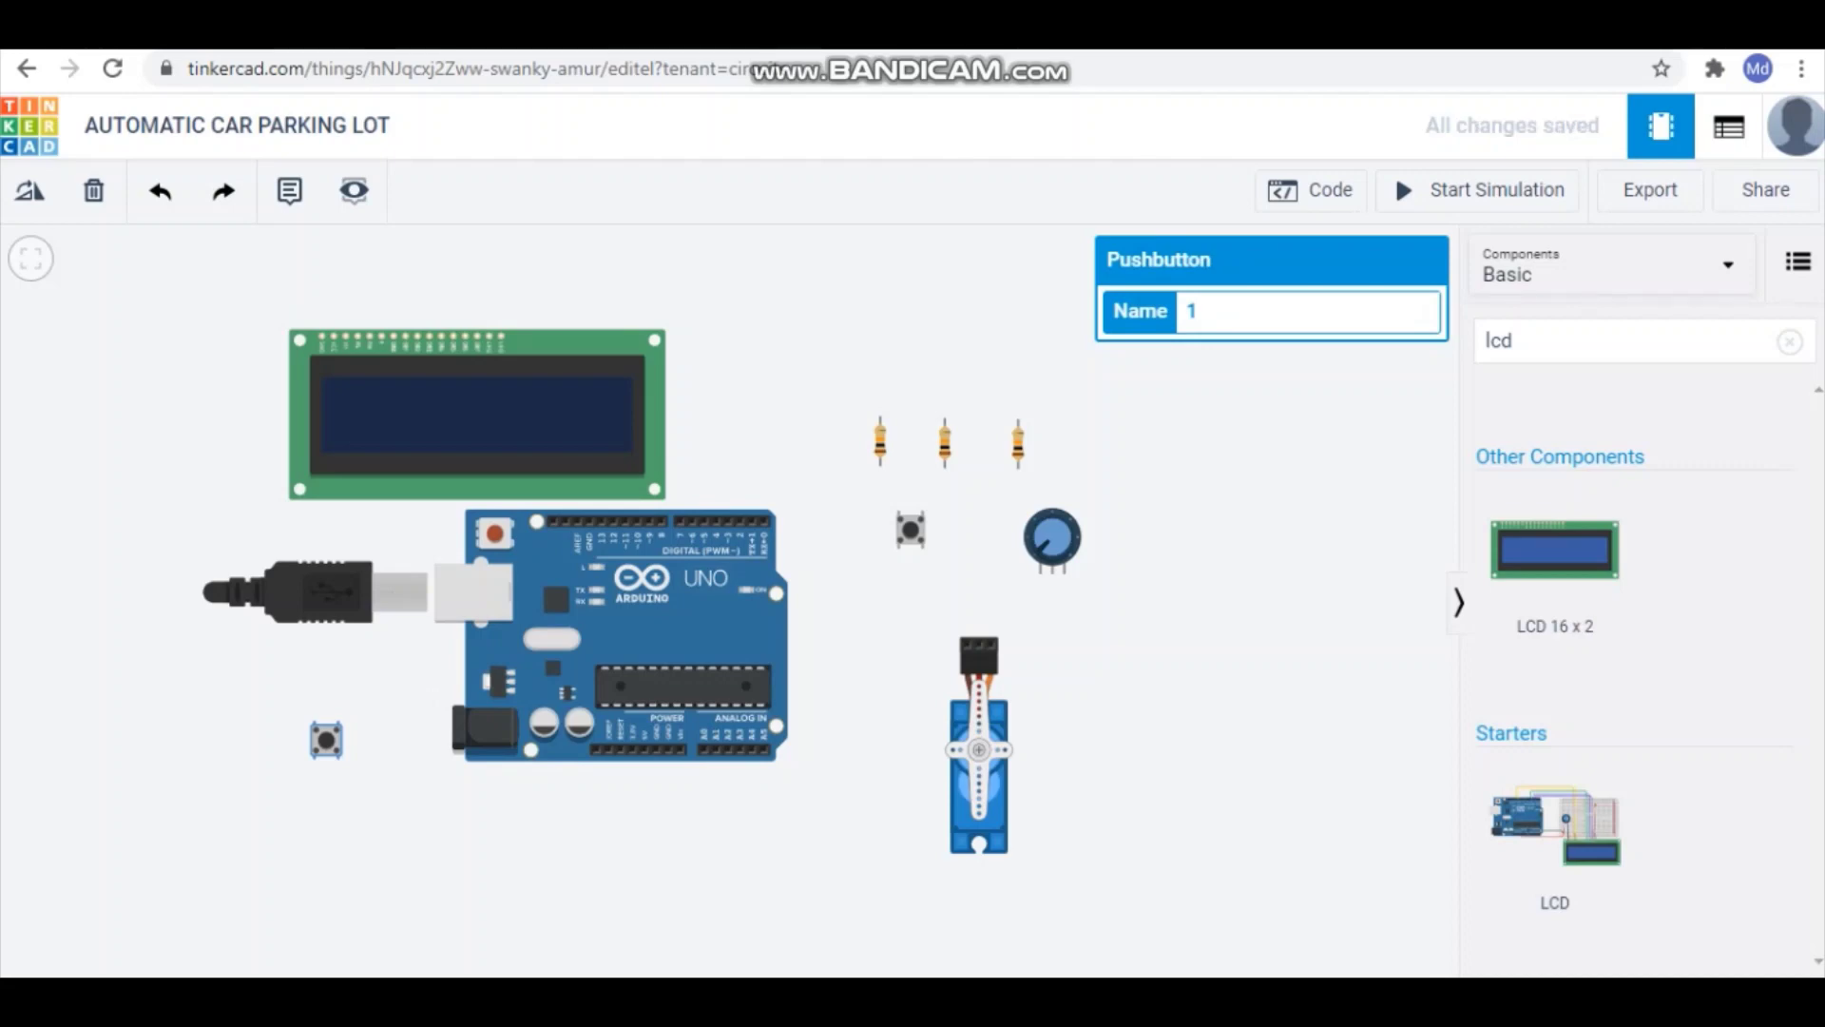
{"action": "left_click_drag", "start_coordinate": [911, 530], "coordinate": [387, 741]}
{"action": "left_click_drag", "start_coordinate": [627, 635], "coordinate": [641, 637]}
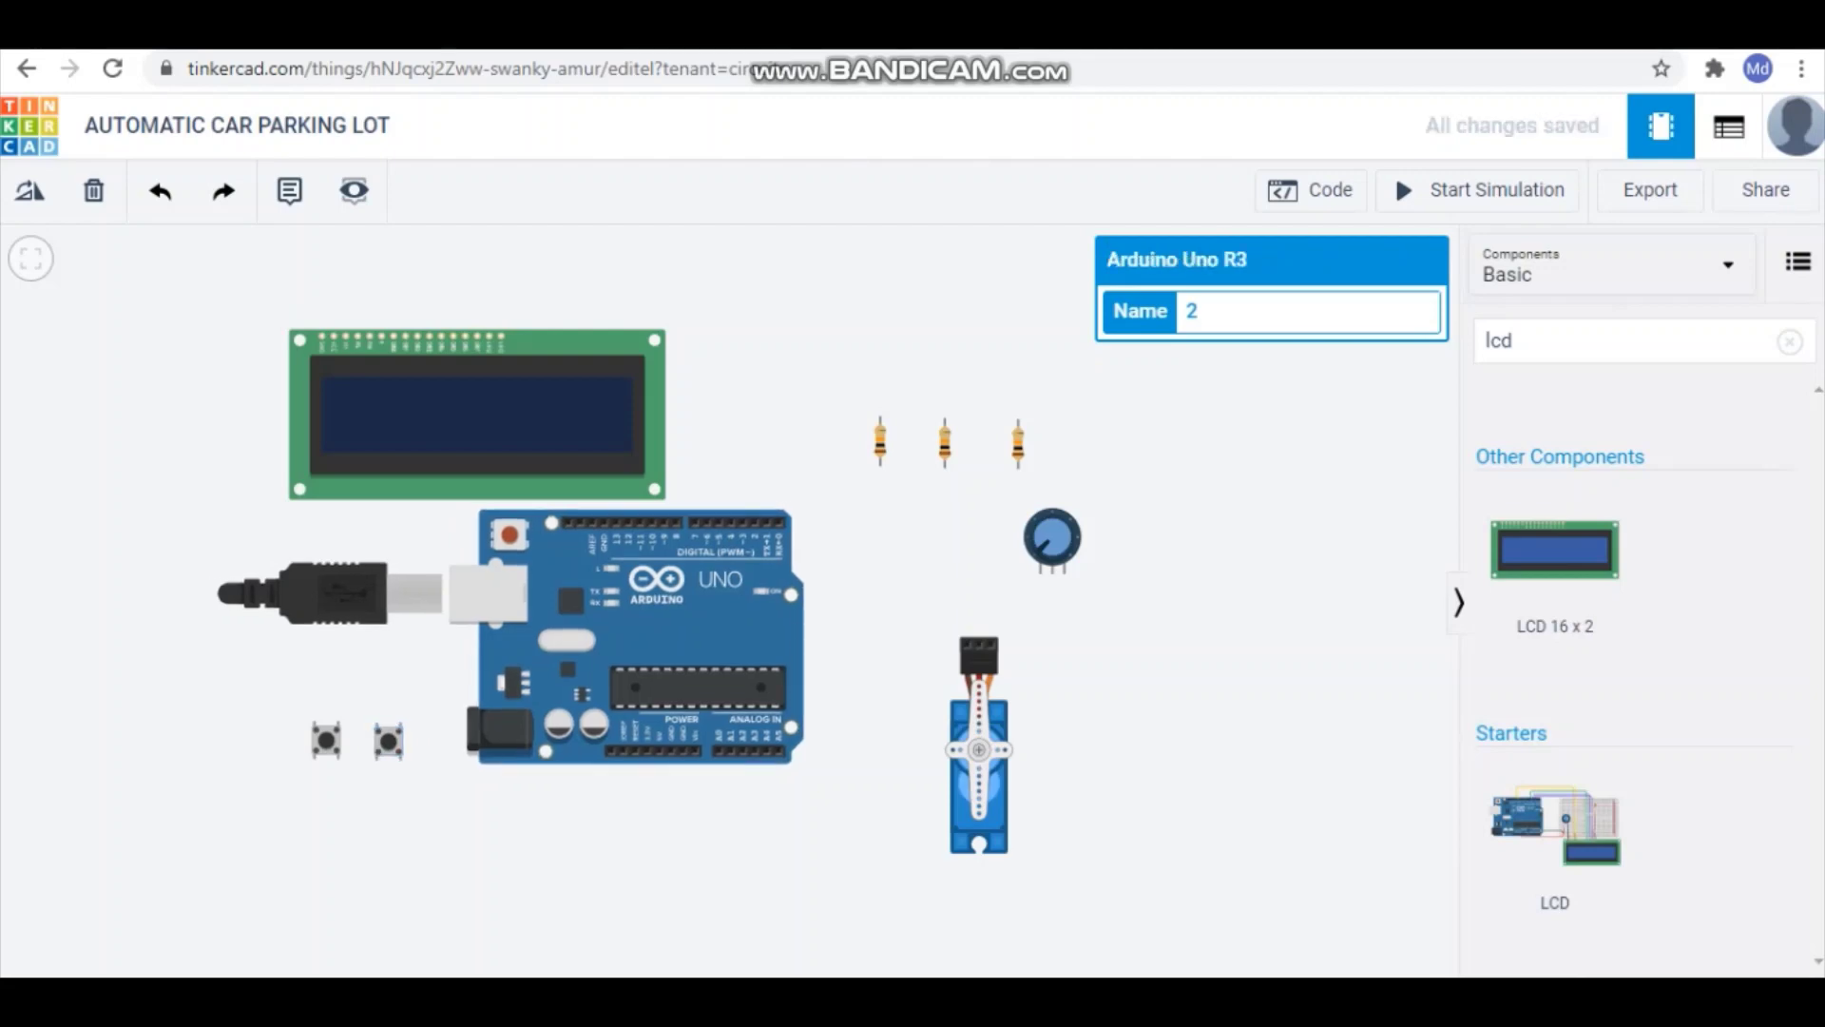
Step: Move the micro servo close to the Arduino's right side and the leftmost resistor just below the left pushbutton
{"action": "left_click_drag", "start_coordinate": [884, 685], "coordinate": [881, 661]}
{"action": "left_click_drag", "start_coordinate": [976, 728], "coordinate": [920, 645]}
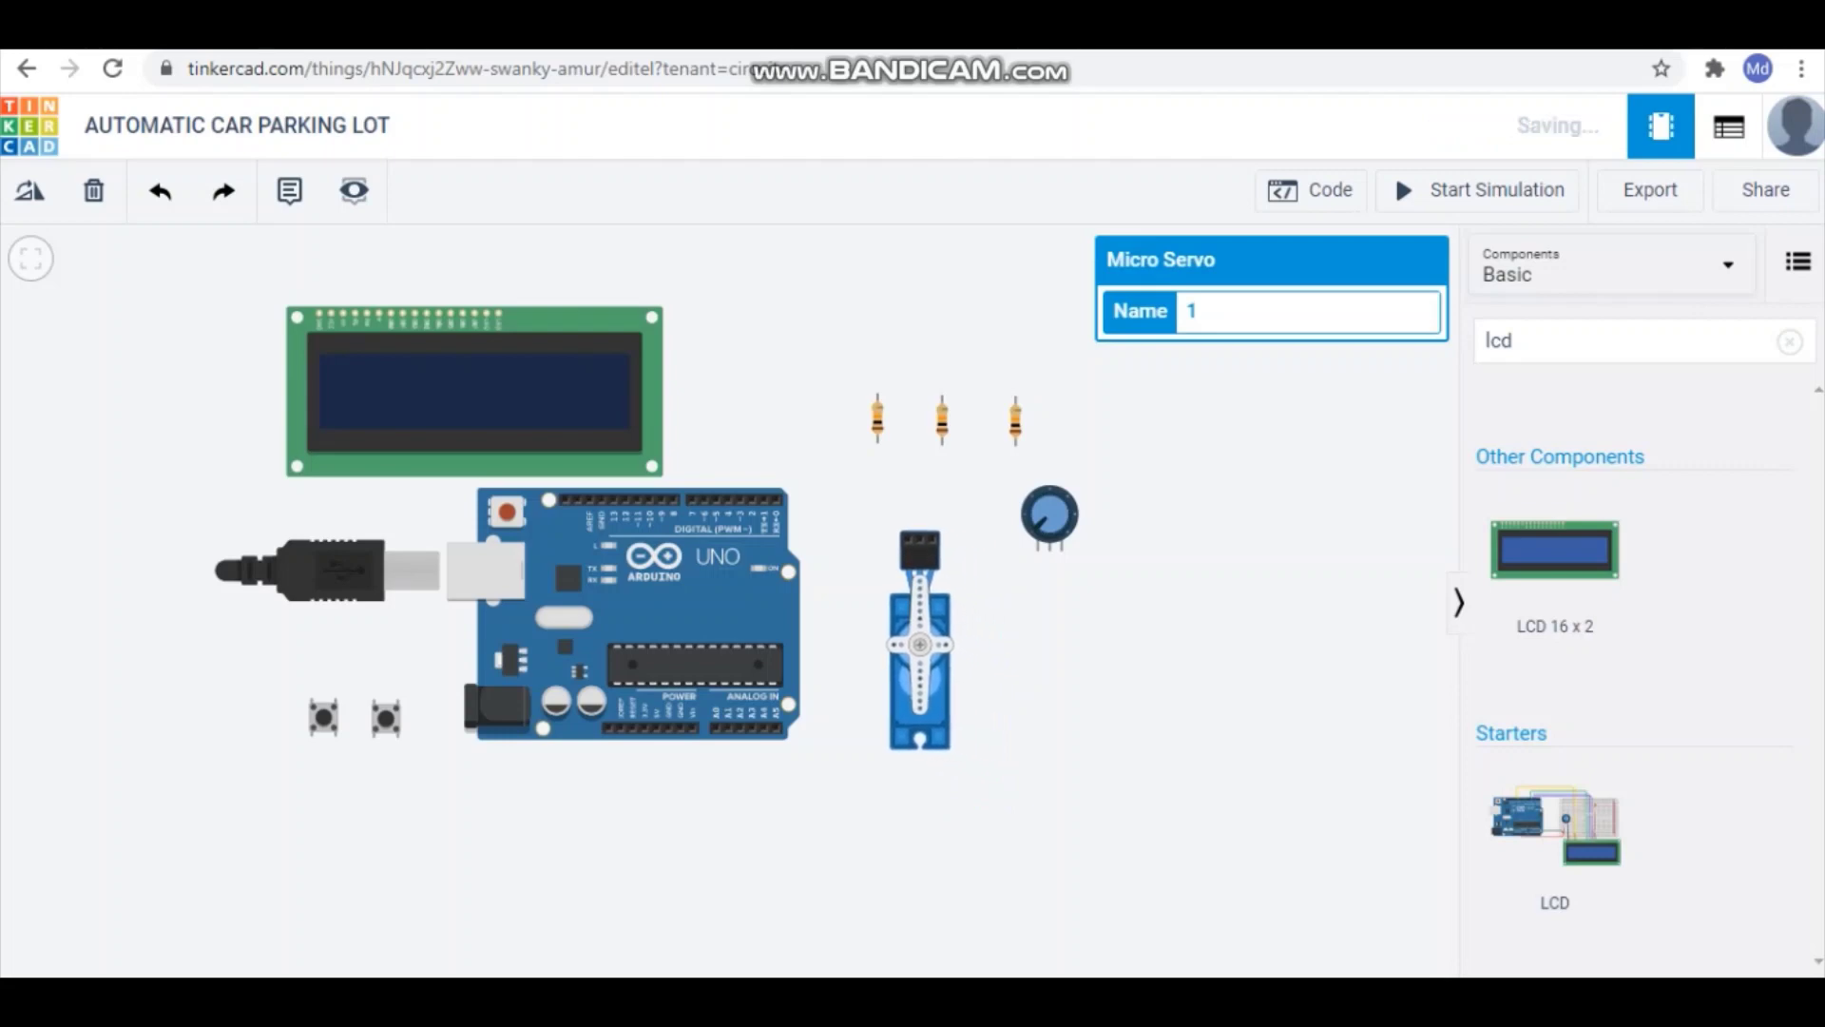
{"action": "left_click_drag", "start_coordinate": [877, 418], "coordinate": [337, 779]}
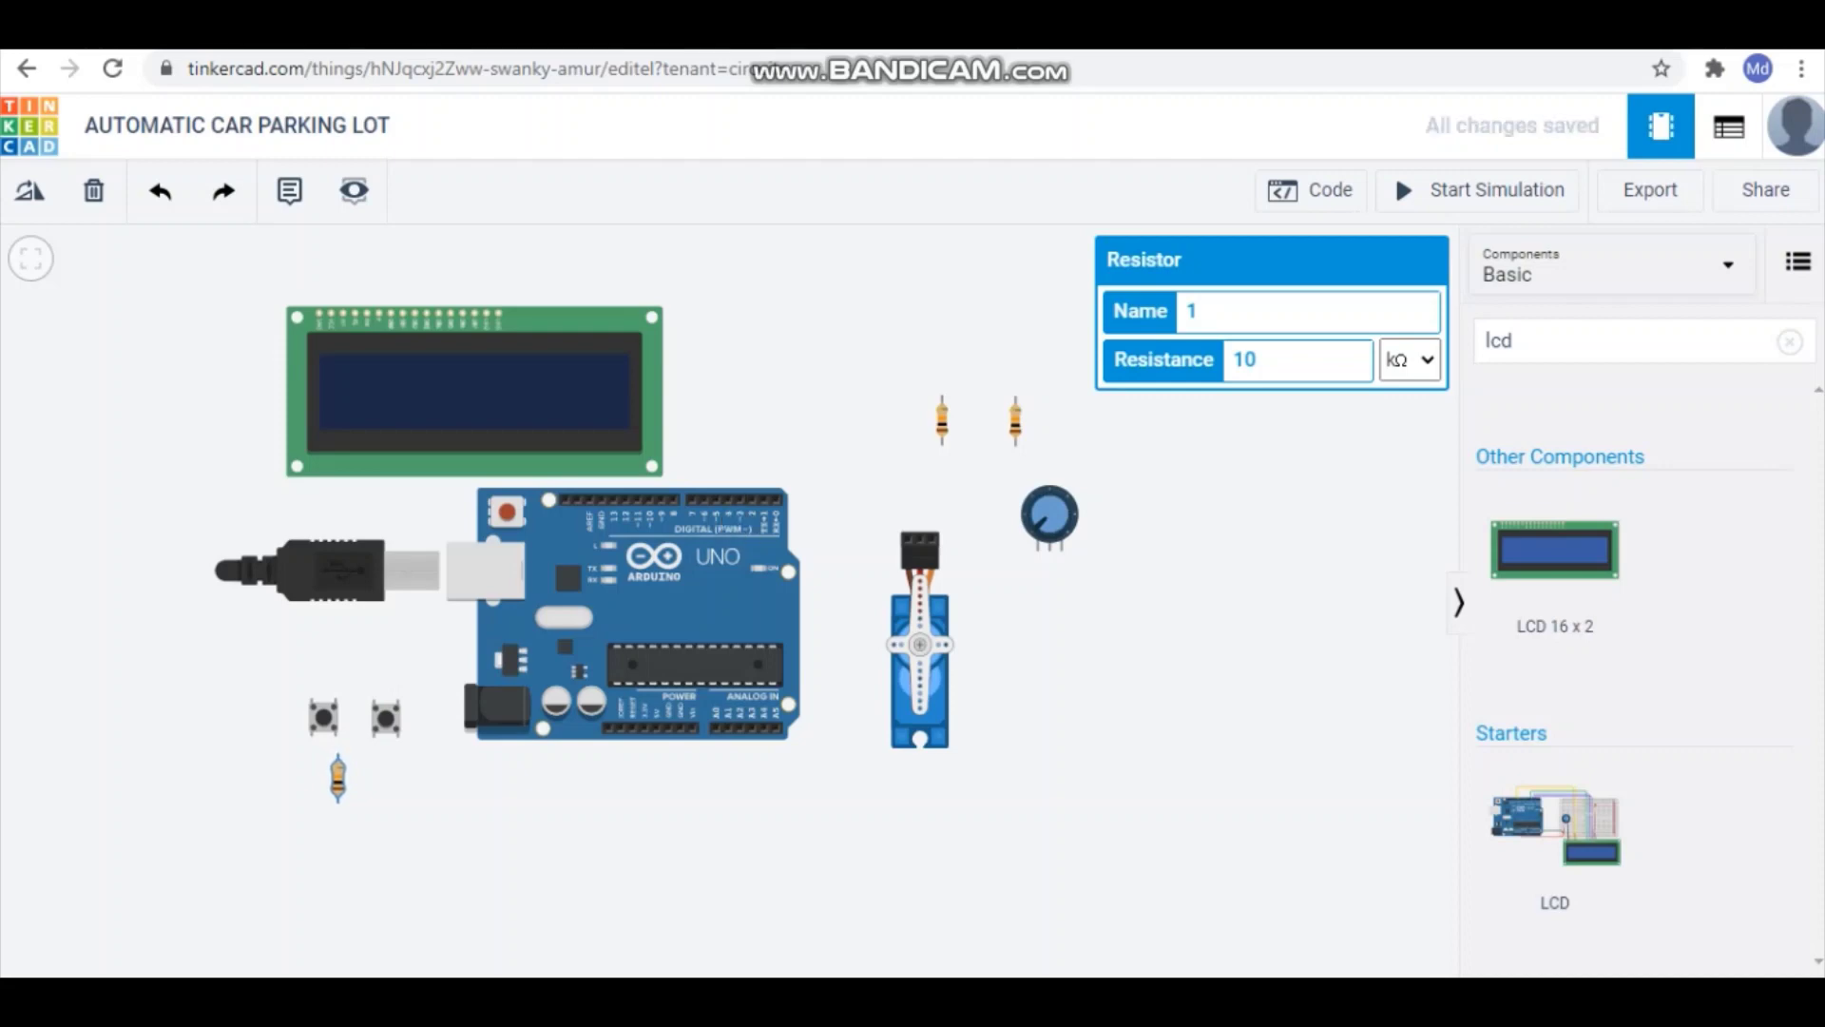
Step: Place the second resistor below the right pushbutton and move the potentiometer beneath the Arduino's lower-left corner
{"action": "left_click_drag", "start_coordinate": [942, 421], "coordinate": [423, 784]}
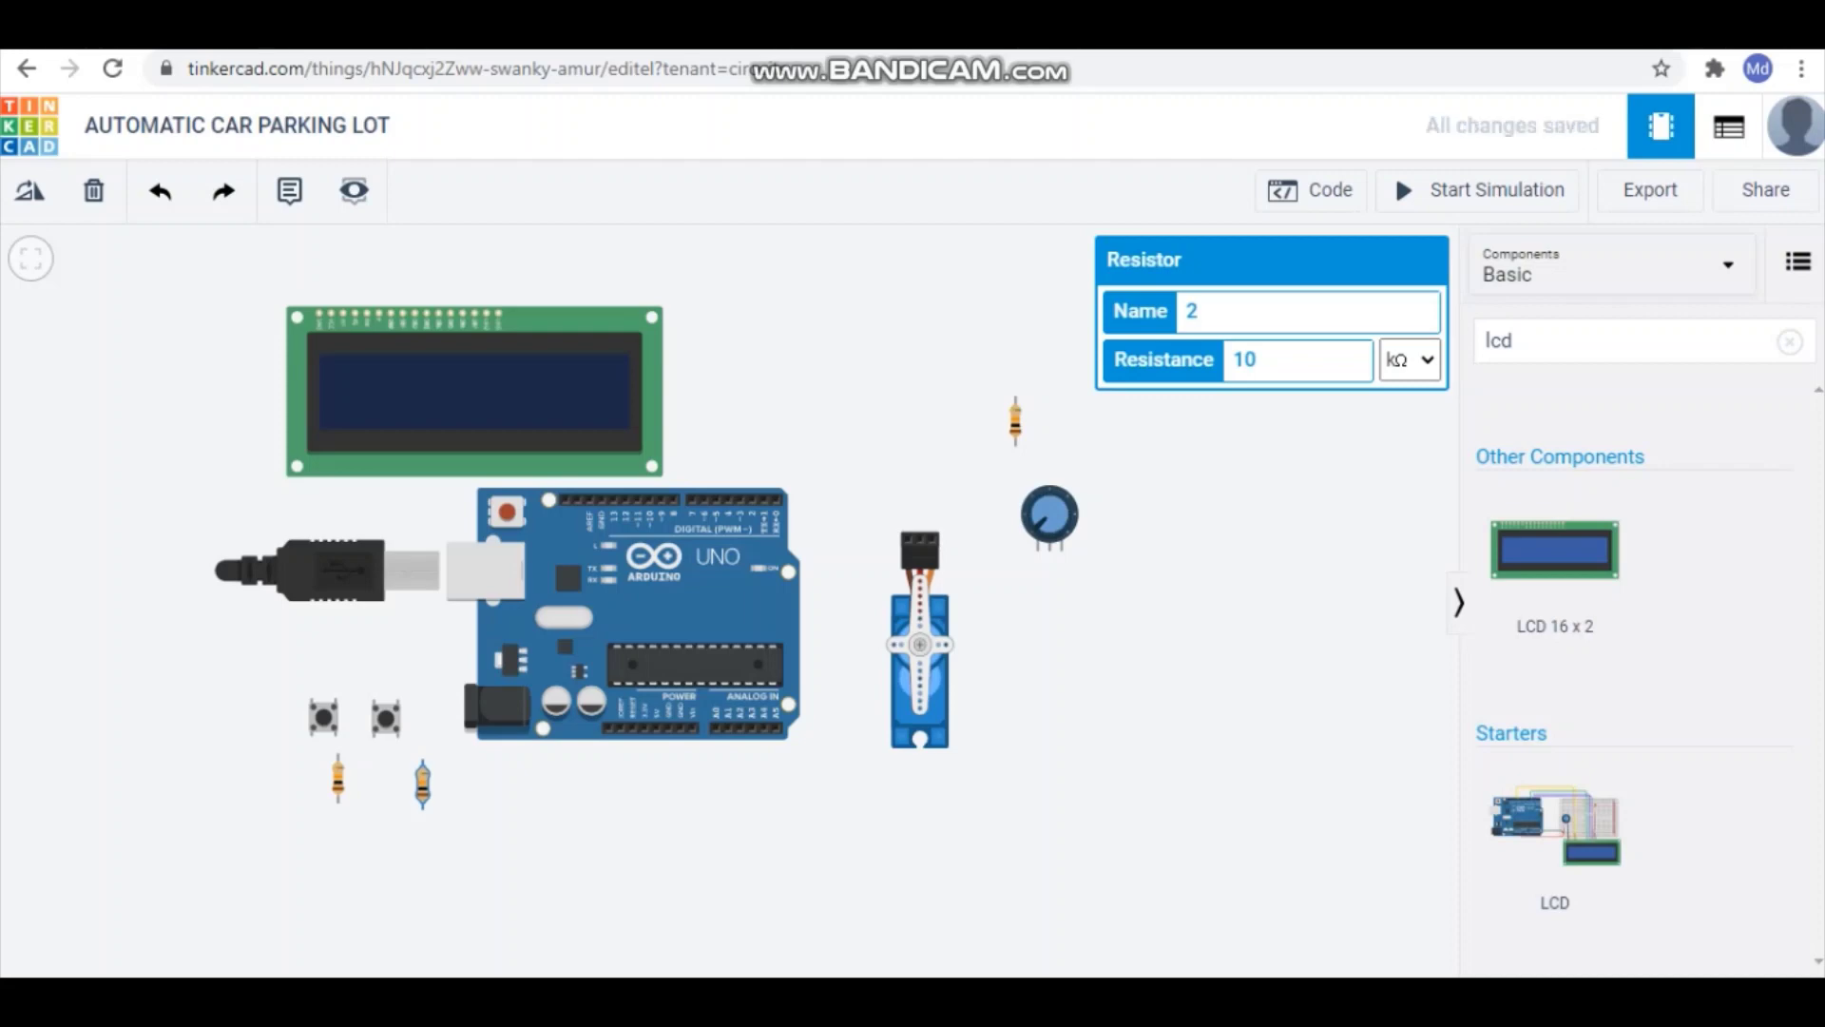
{"action": "left_click", "coordinate": [1049, 514]}
{"action": "left_click_drag", "start_coordinate": [1049, 513], "coordinate": [577, 820]}
Step: Move the LCD to the area below the Arduino's right end and place the remaining resistor beside the micro servo
{"action": "left_click_drag", "start_coordinate": [474, 391], "coordinate": [888, 892]}
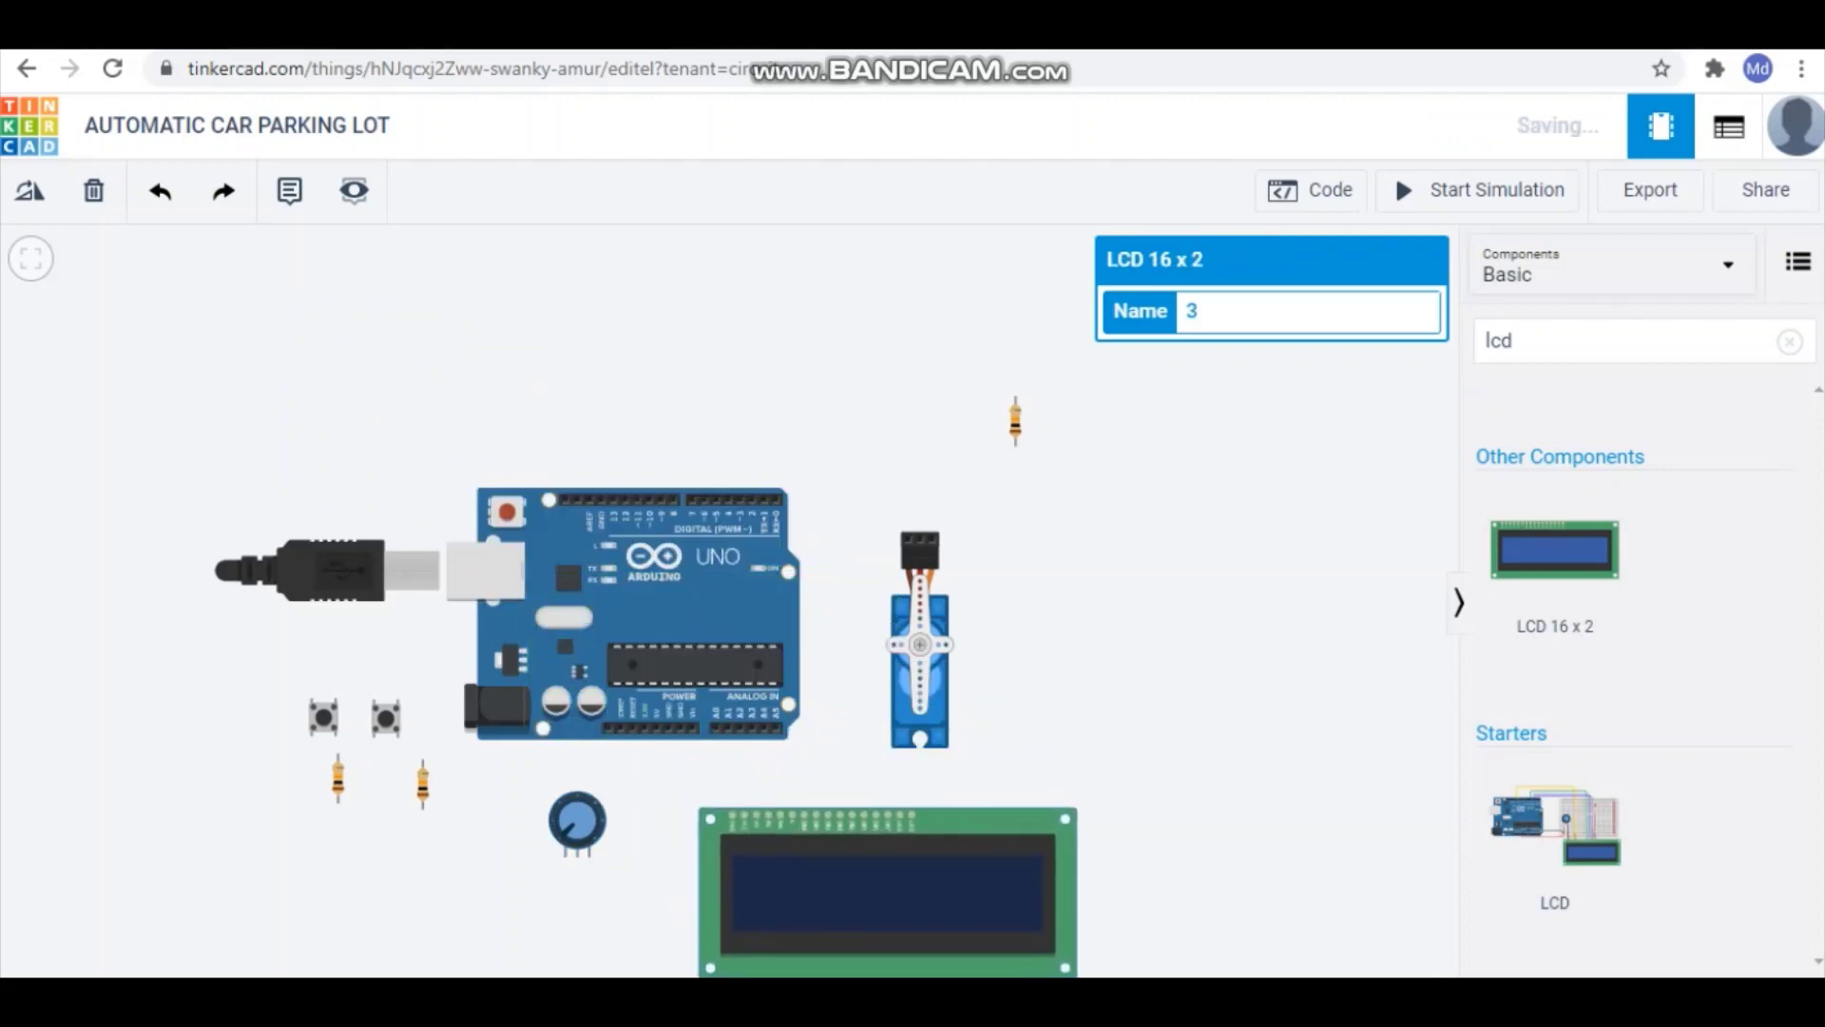
{"action": "left_click_drag", "start_coordinate": [1160, 760], "coordinate": [1130, 675]}
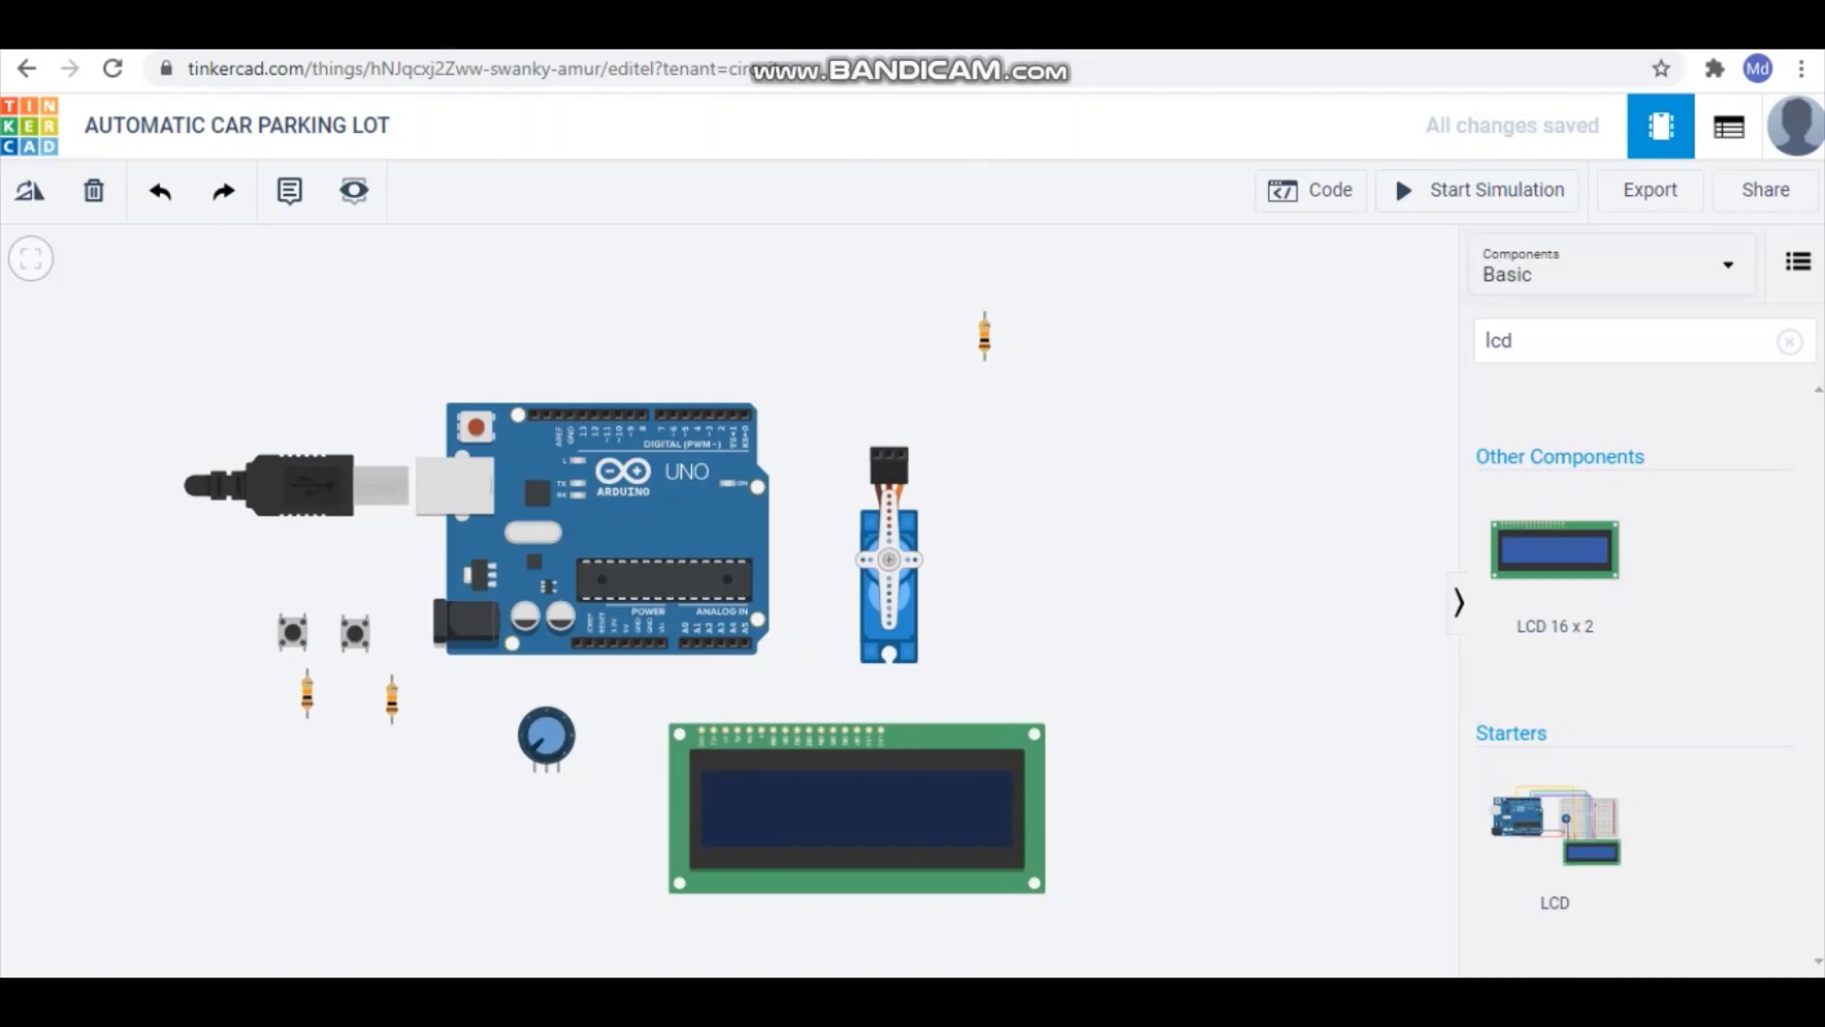
{"action": "left_click_drag", "start_coordinate": [984, 334], "coordinate": [898, 538]}
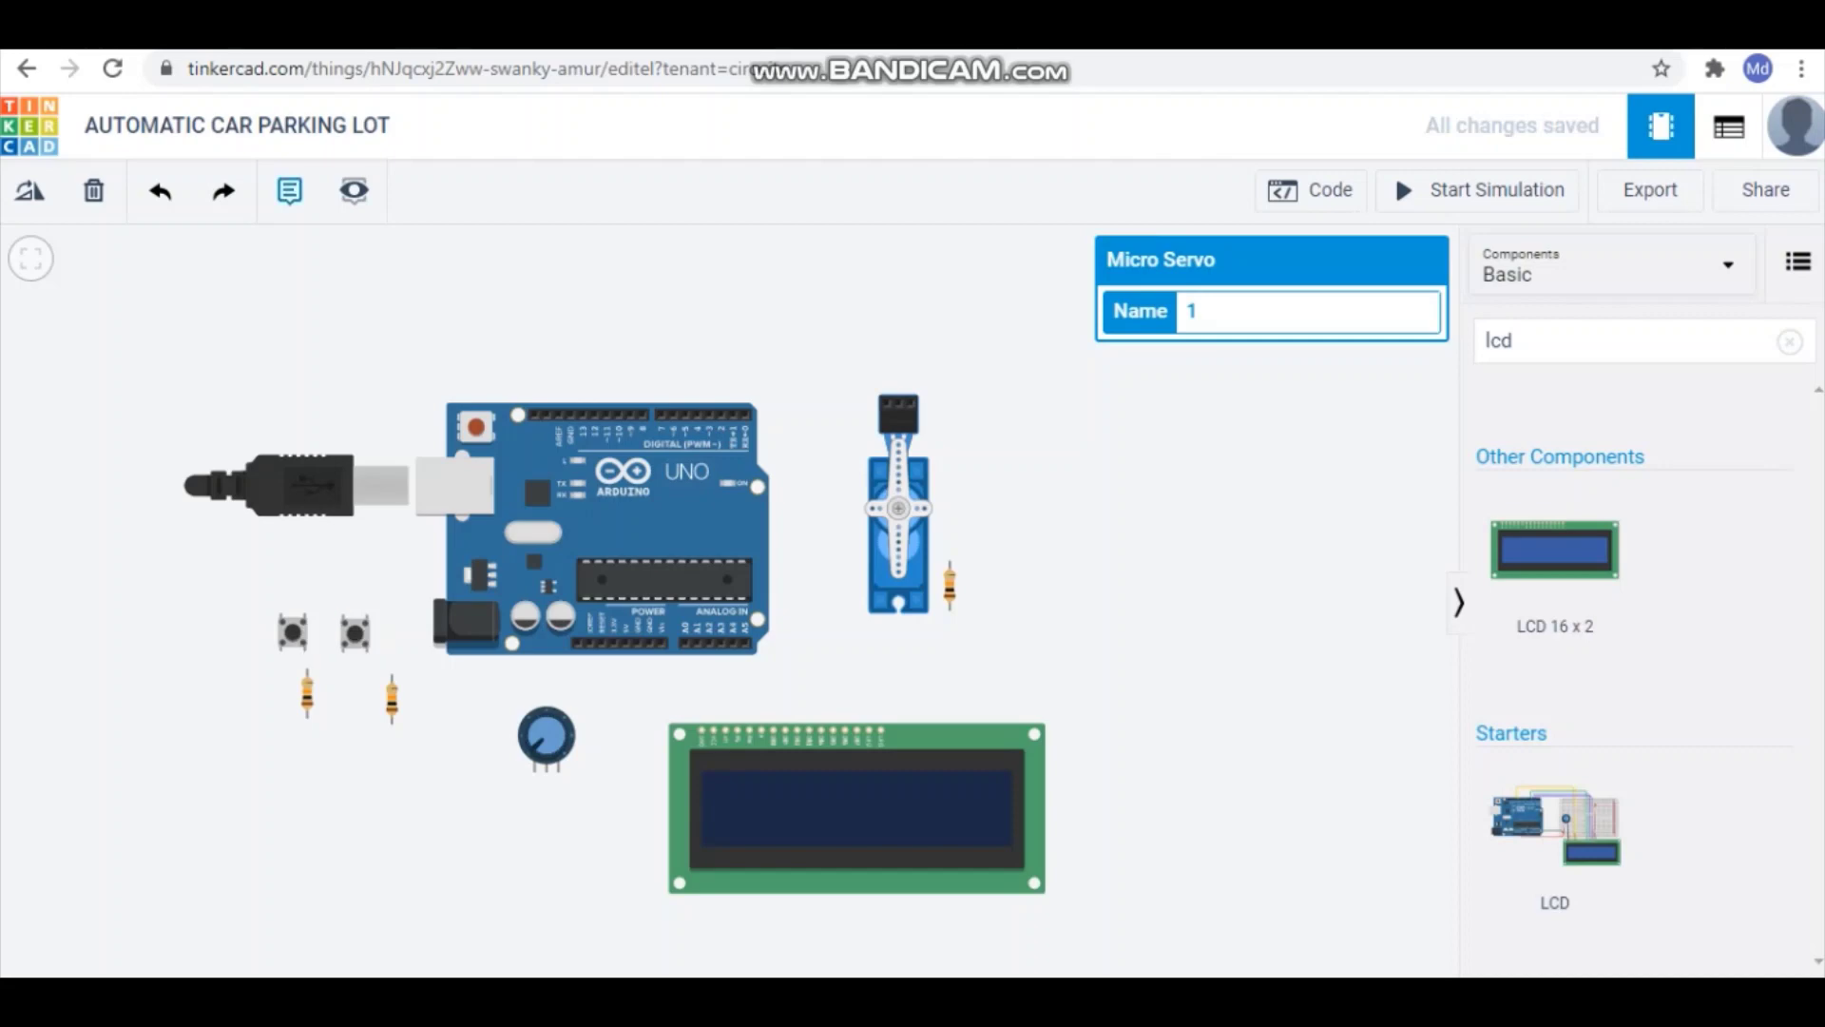
Step: Add an annotation reading ENTRY just above the right pushbutton
{"action": "left_click", "coordinate": [289, 190]}
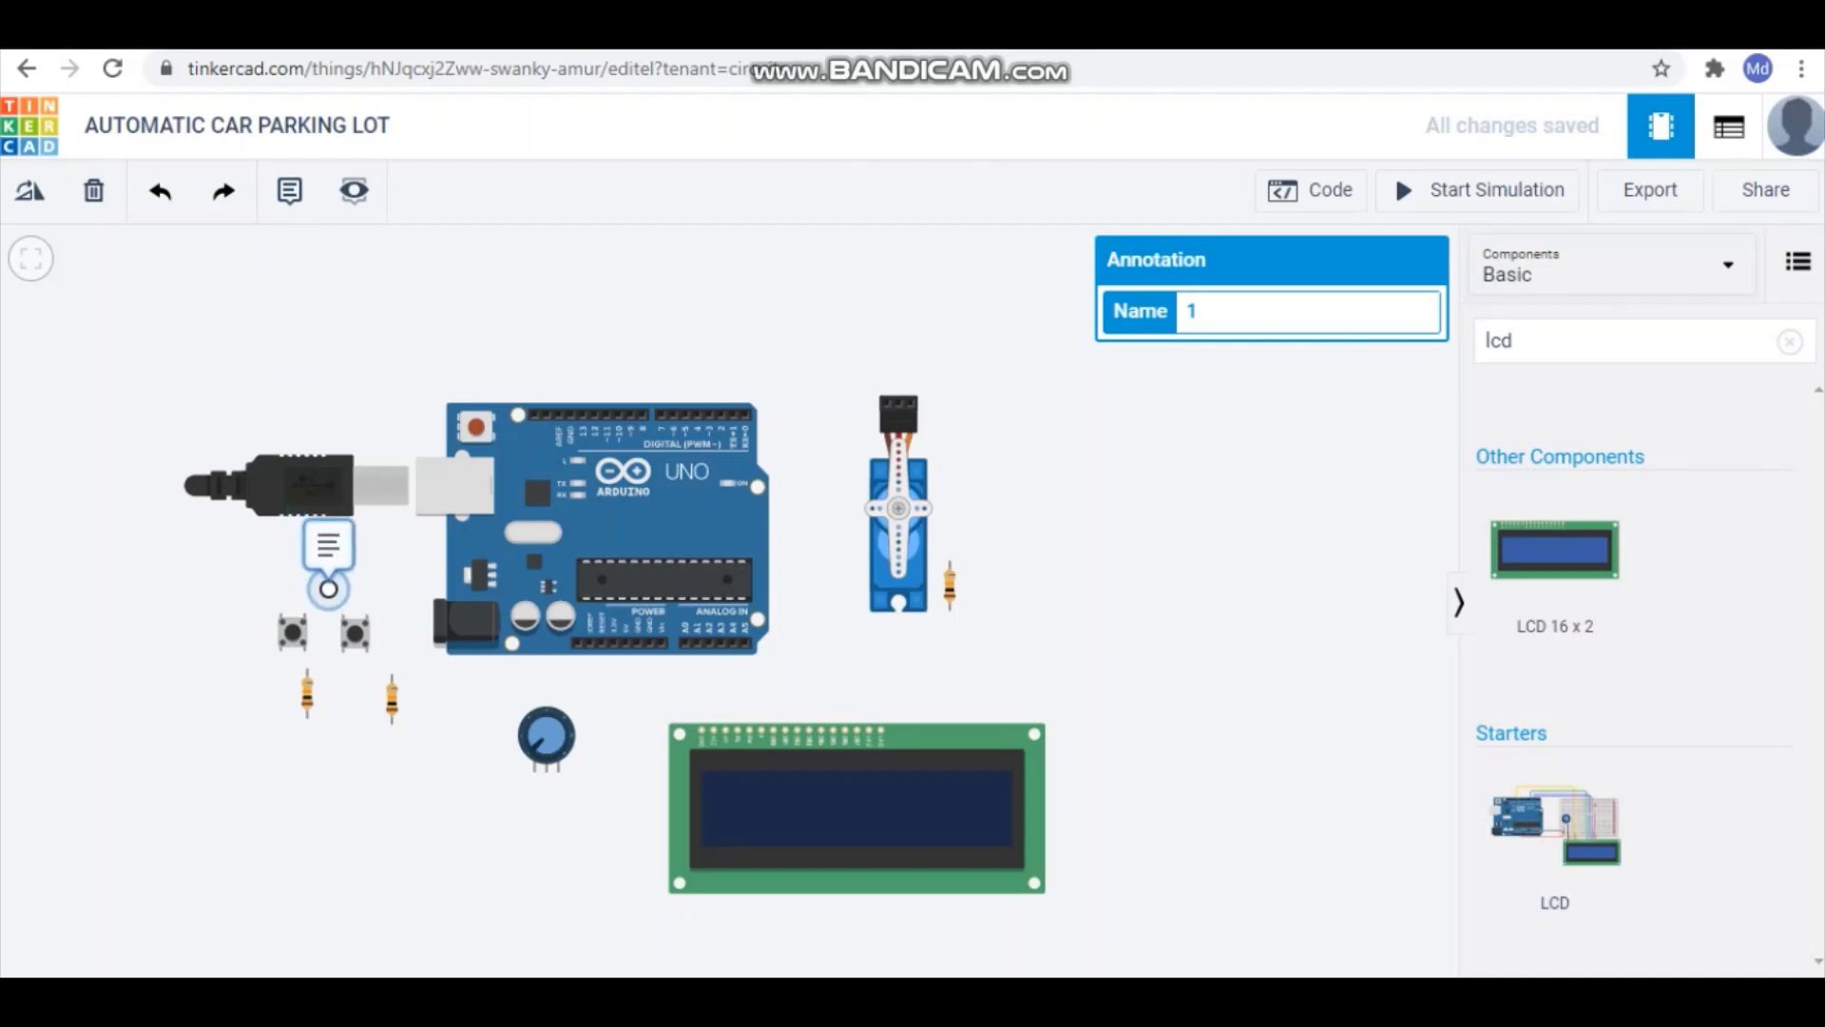
{"action": "left_click", "coordinate": [344, 597]}
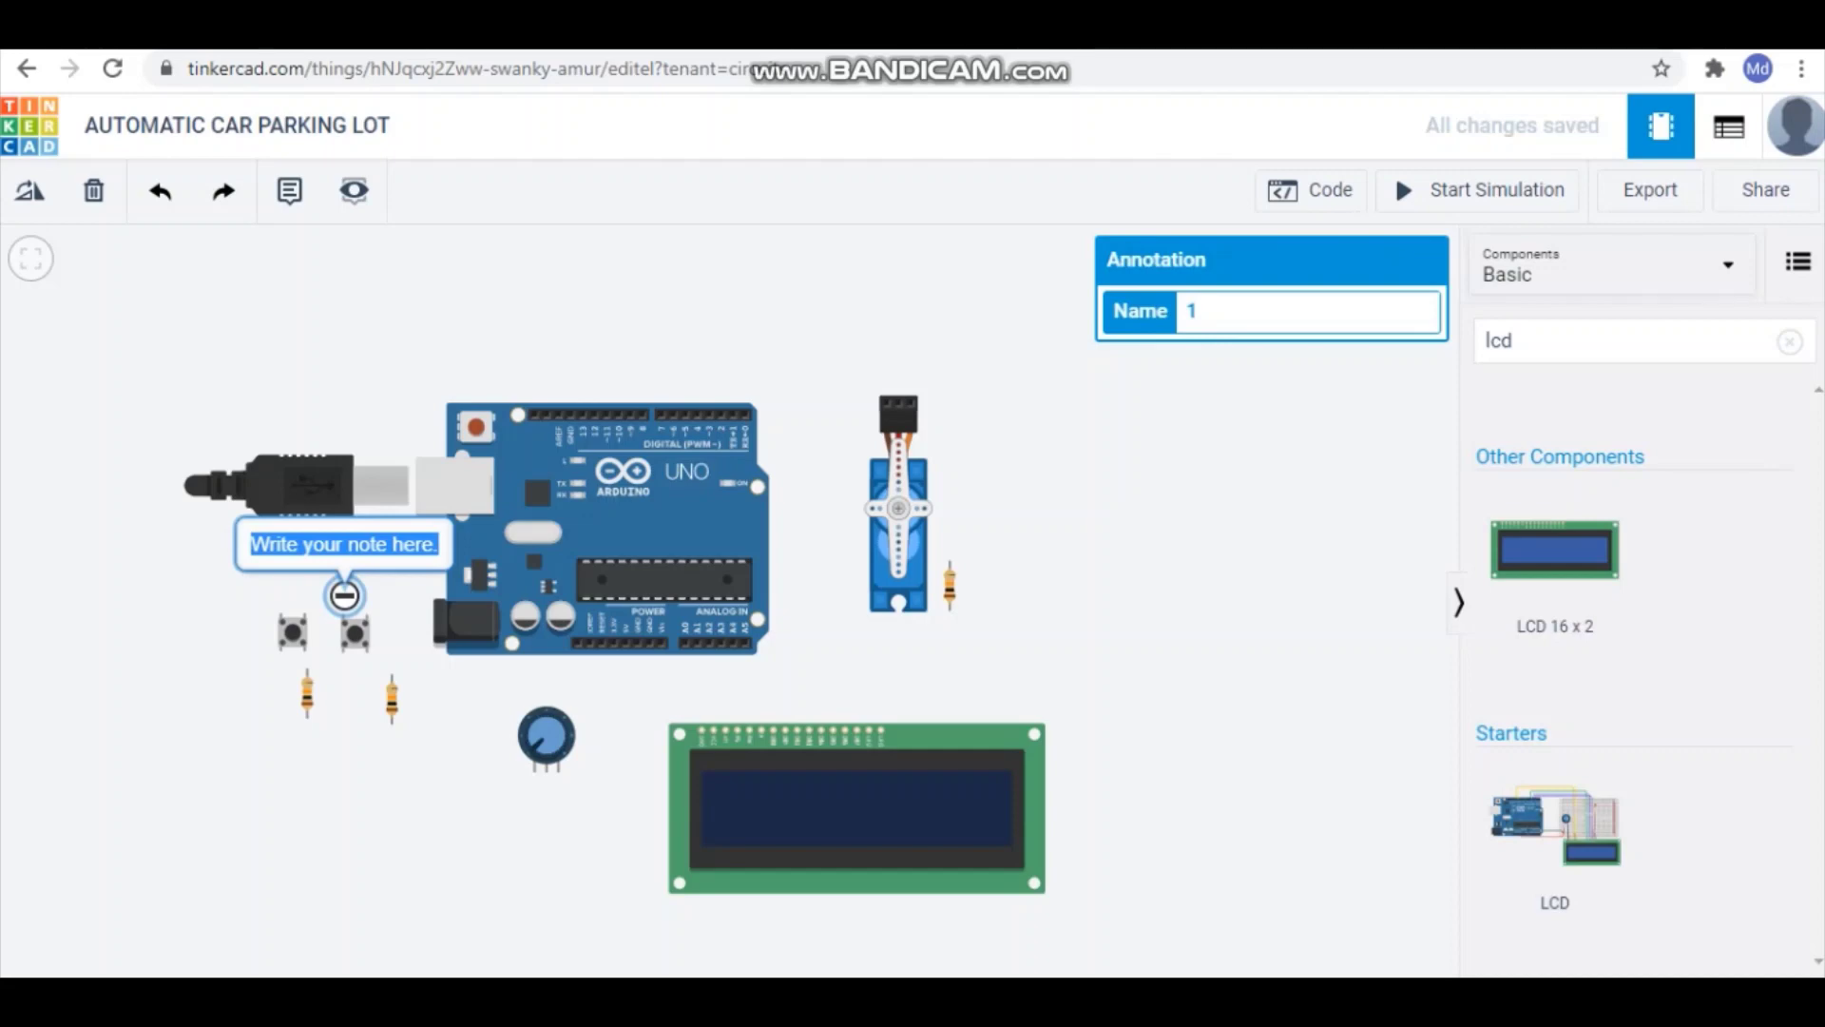
{"action": "type", "text": "ENTR"}
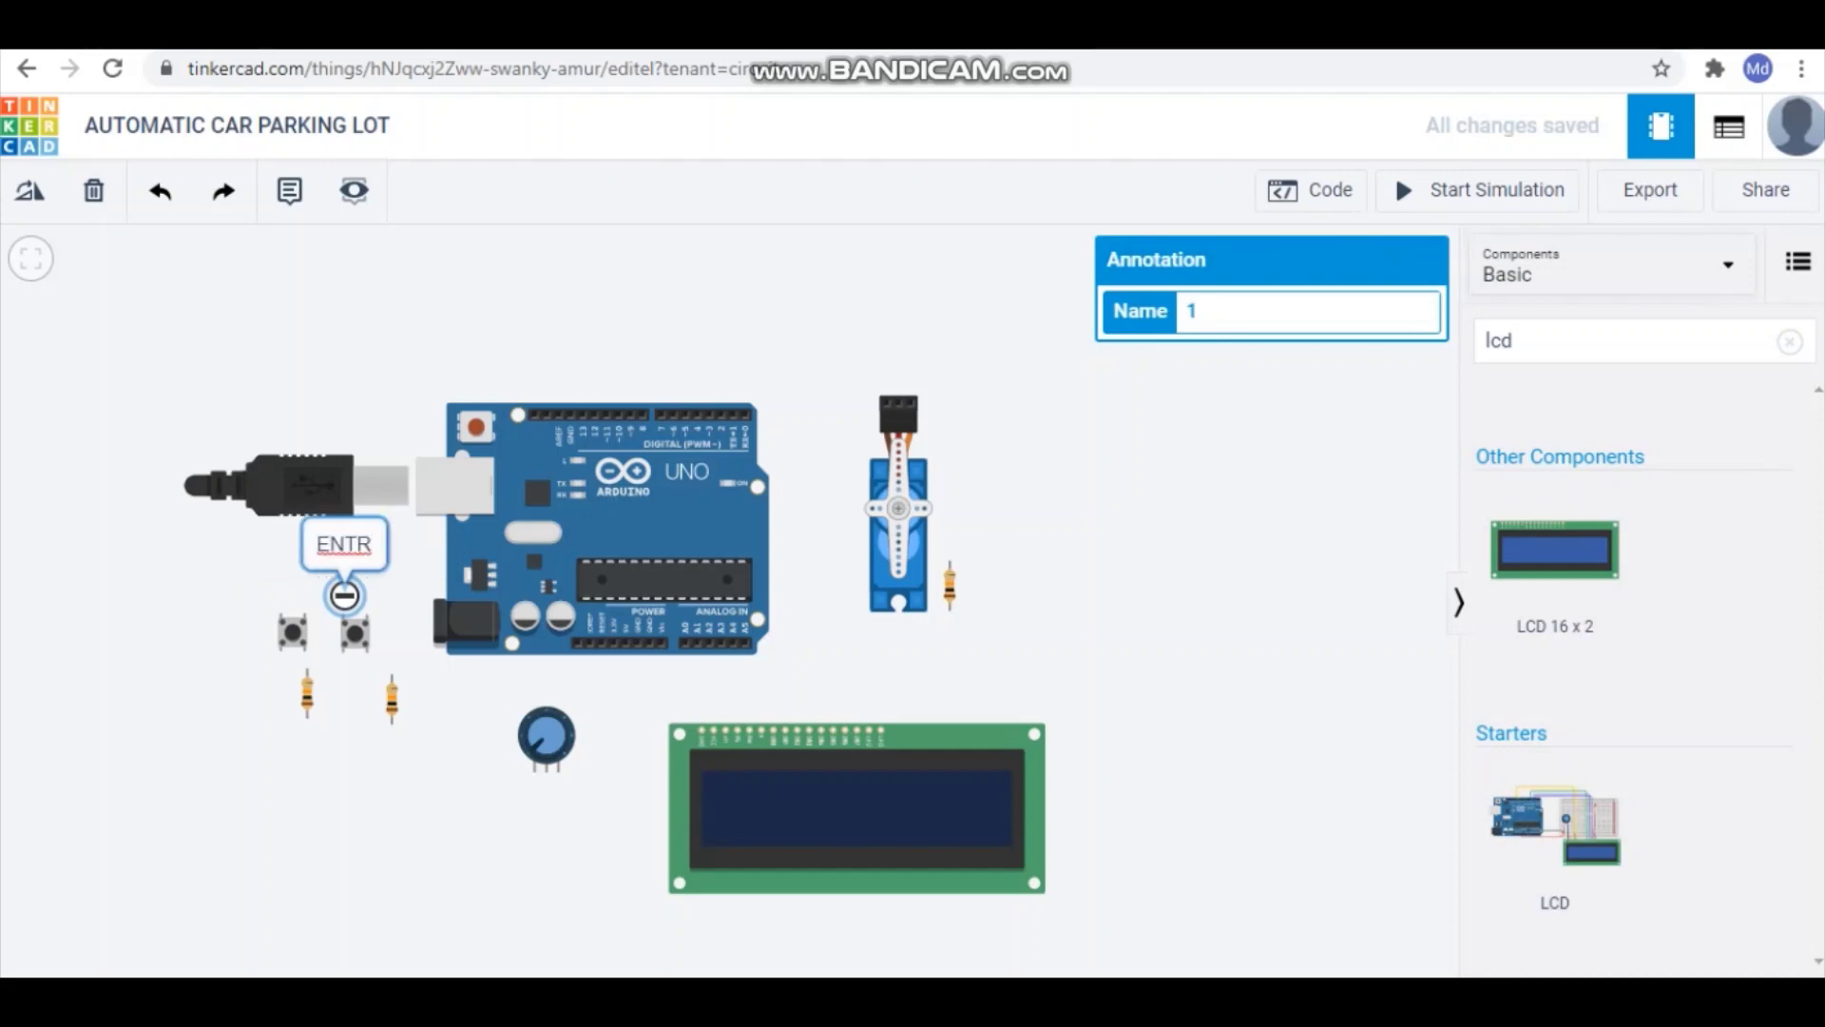
{"action": "type", "text": "Y"}
{"action": "left_click", "coordinate": [323, 352]}
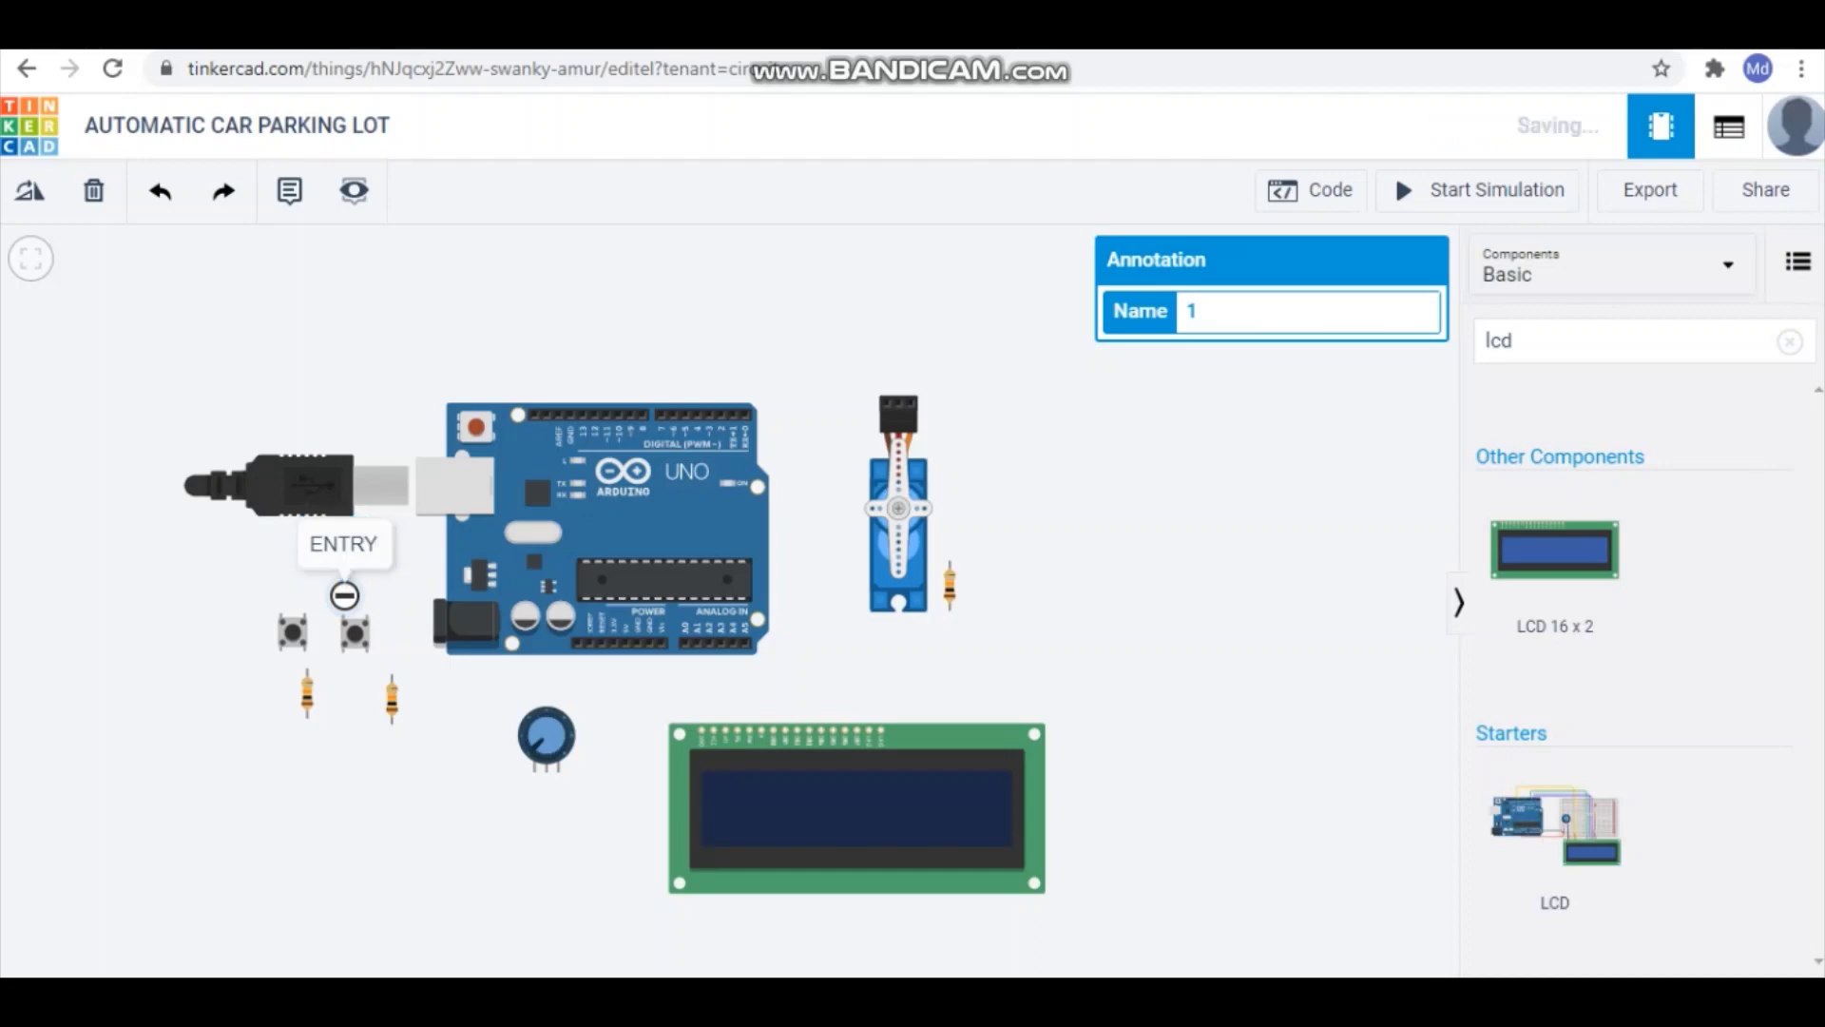
Step: Add an annotation reading EXIT for the left pushbutton and space the two pushbuttons and their notes further apart
{"action": "left_click", "coordinate": [290, 191]}
{"action": "left_click", "coordinate": [289, 190]}
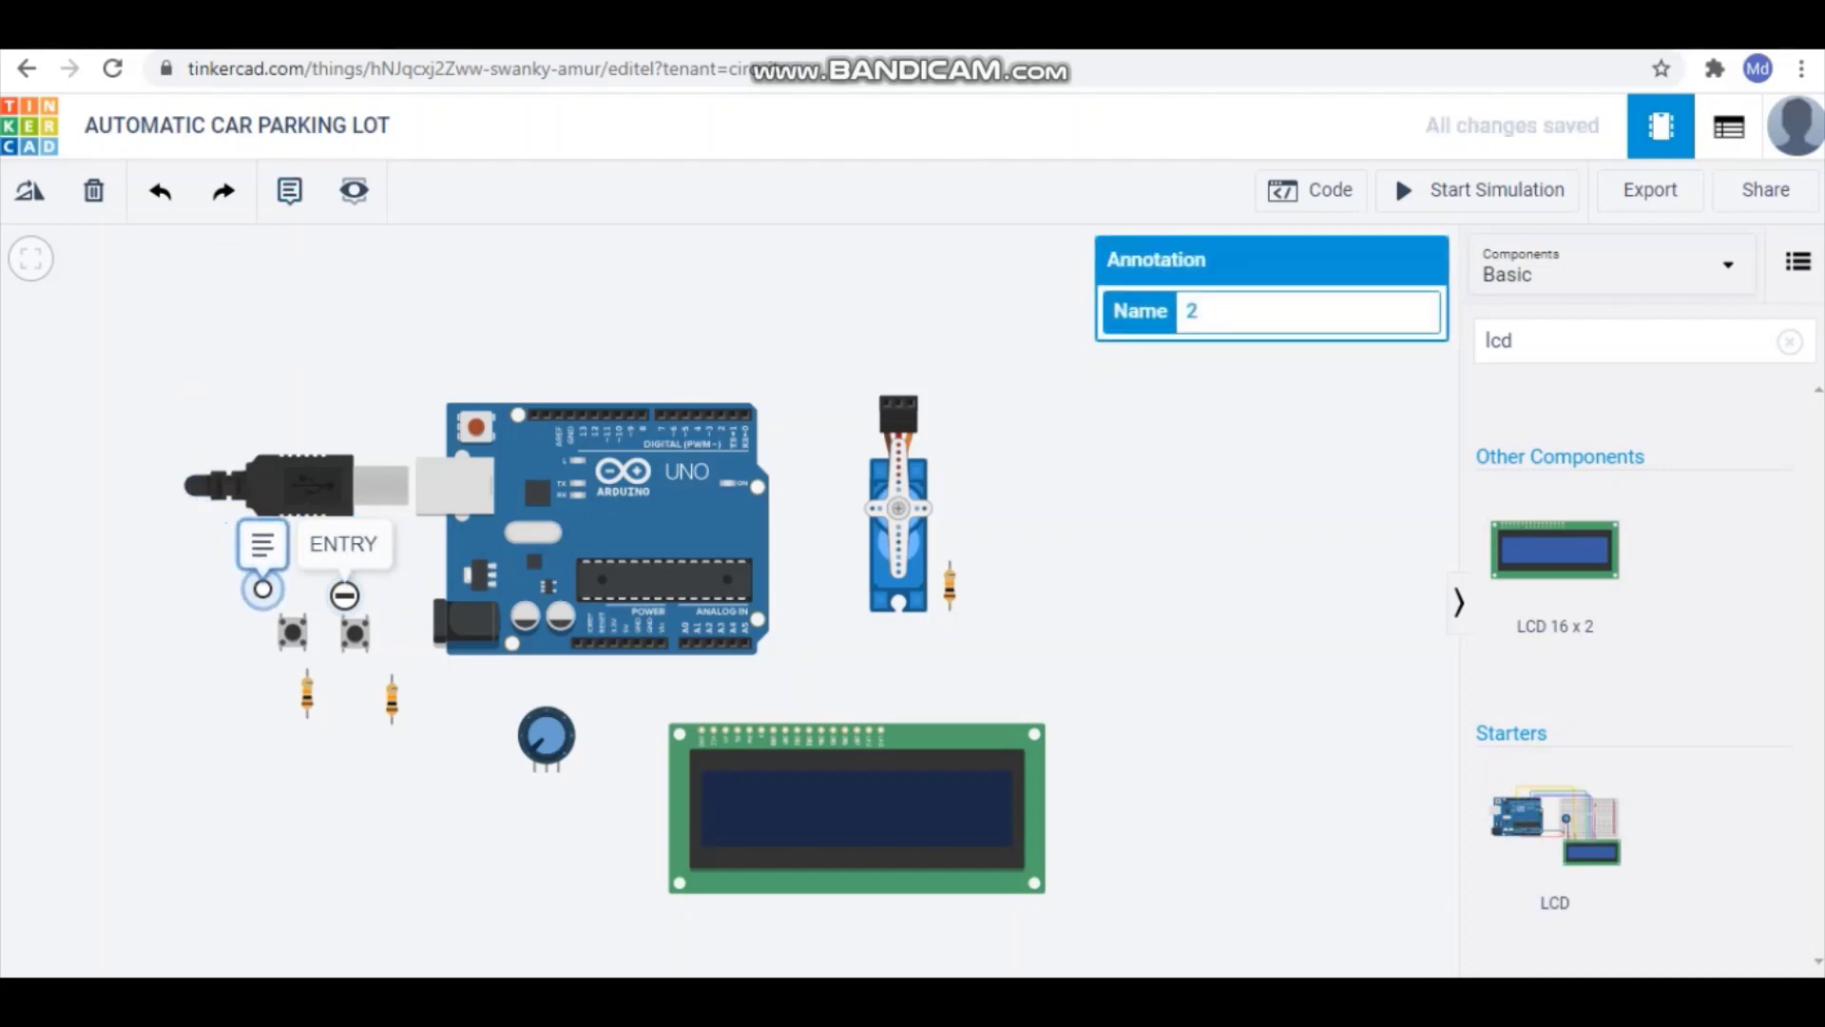
{"action": "left_click", "coordinate": [262, 588]}
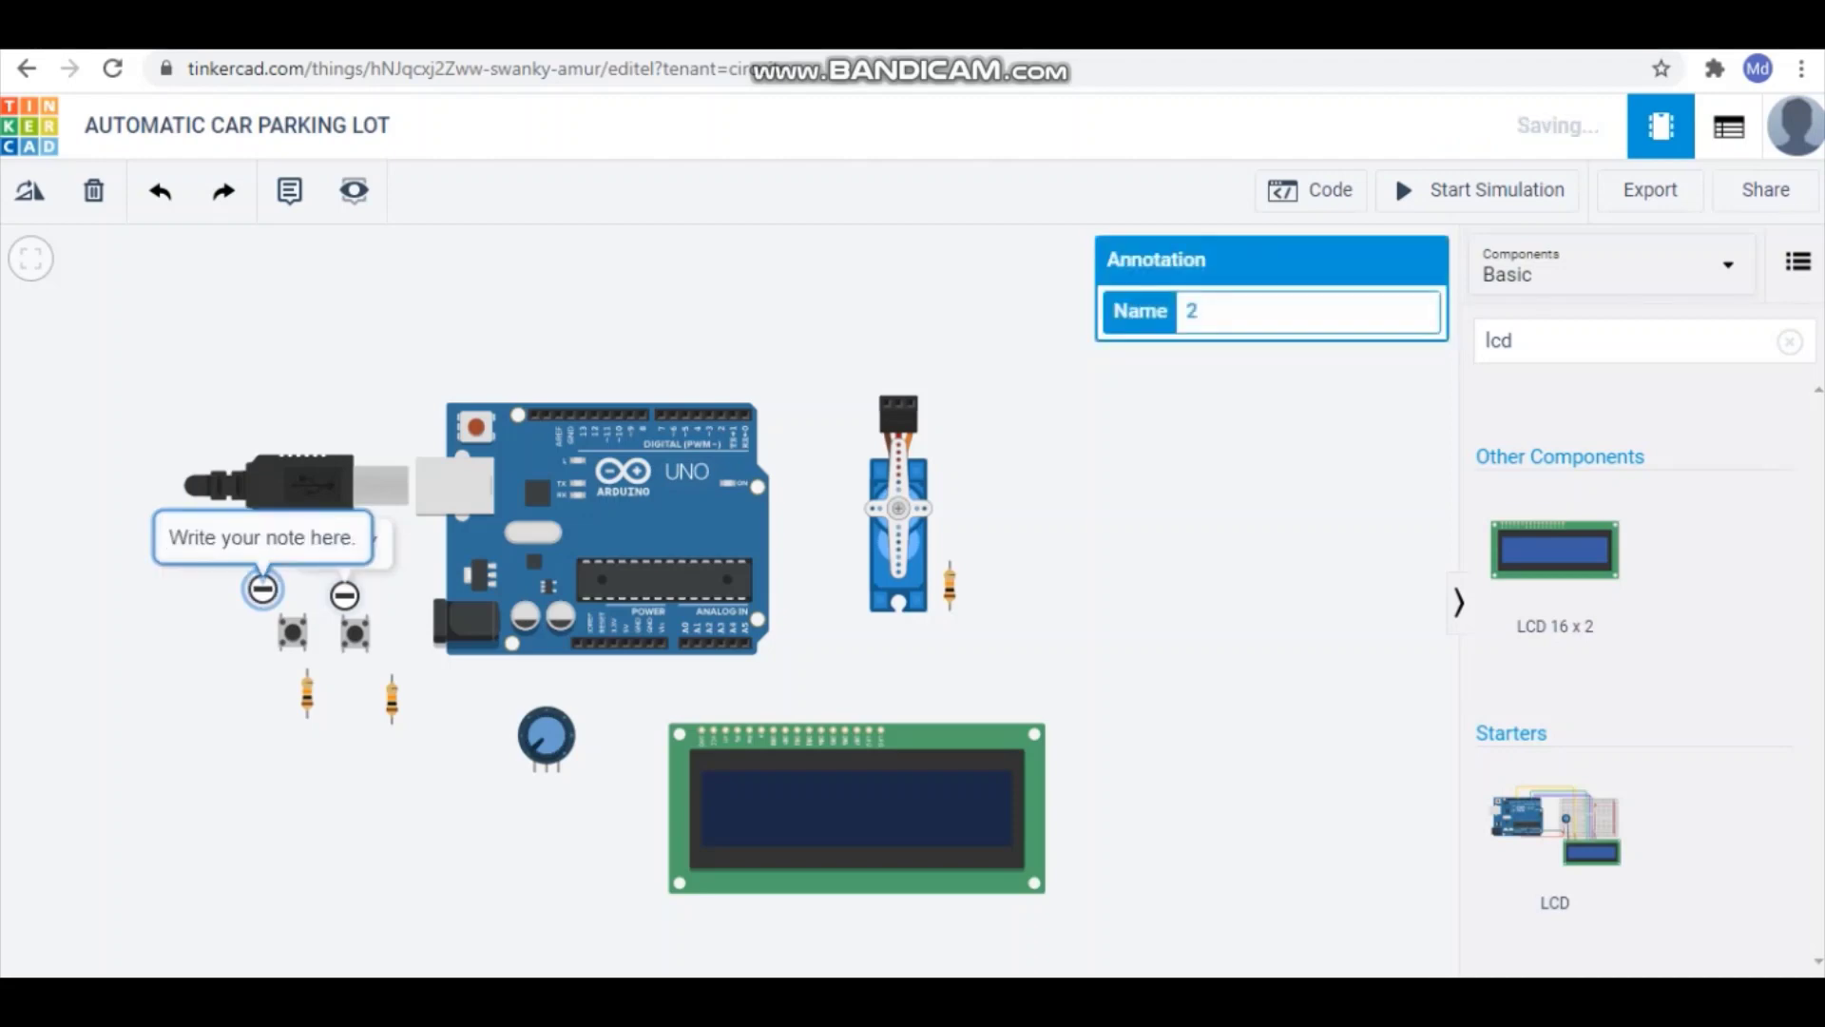
{"action": "type", "text": "EXIT"}
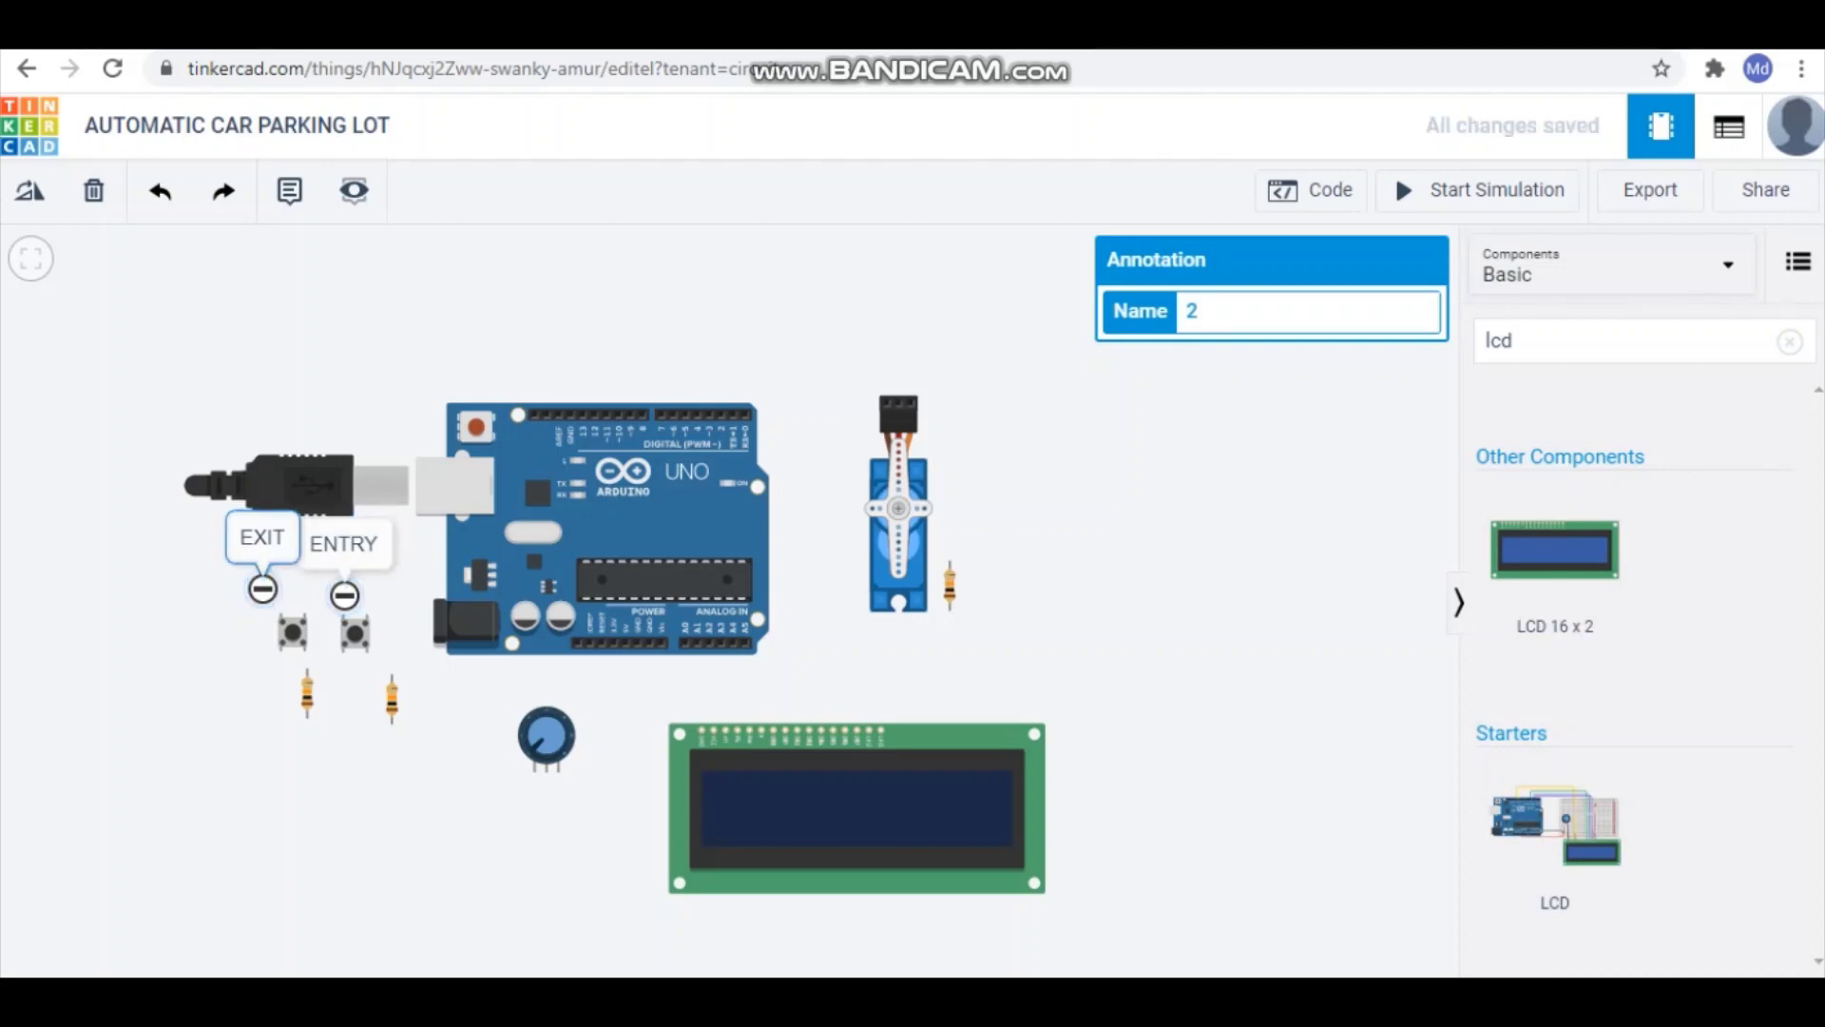
{"action": "mouse_move", "coordinate": [263, 588]}
{"action": "left_mouse_down"}
{"action": "mouse_move", "coordinate": [230, 599]}
{"action": "mouse_move", "coordinate": [267, 643]}
{"action": "left_mouse_up"}
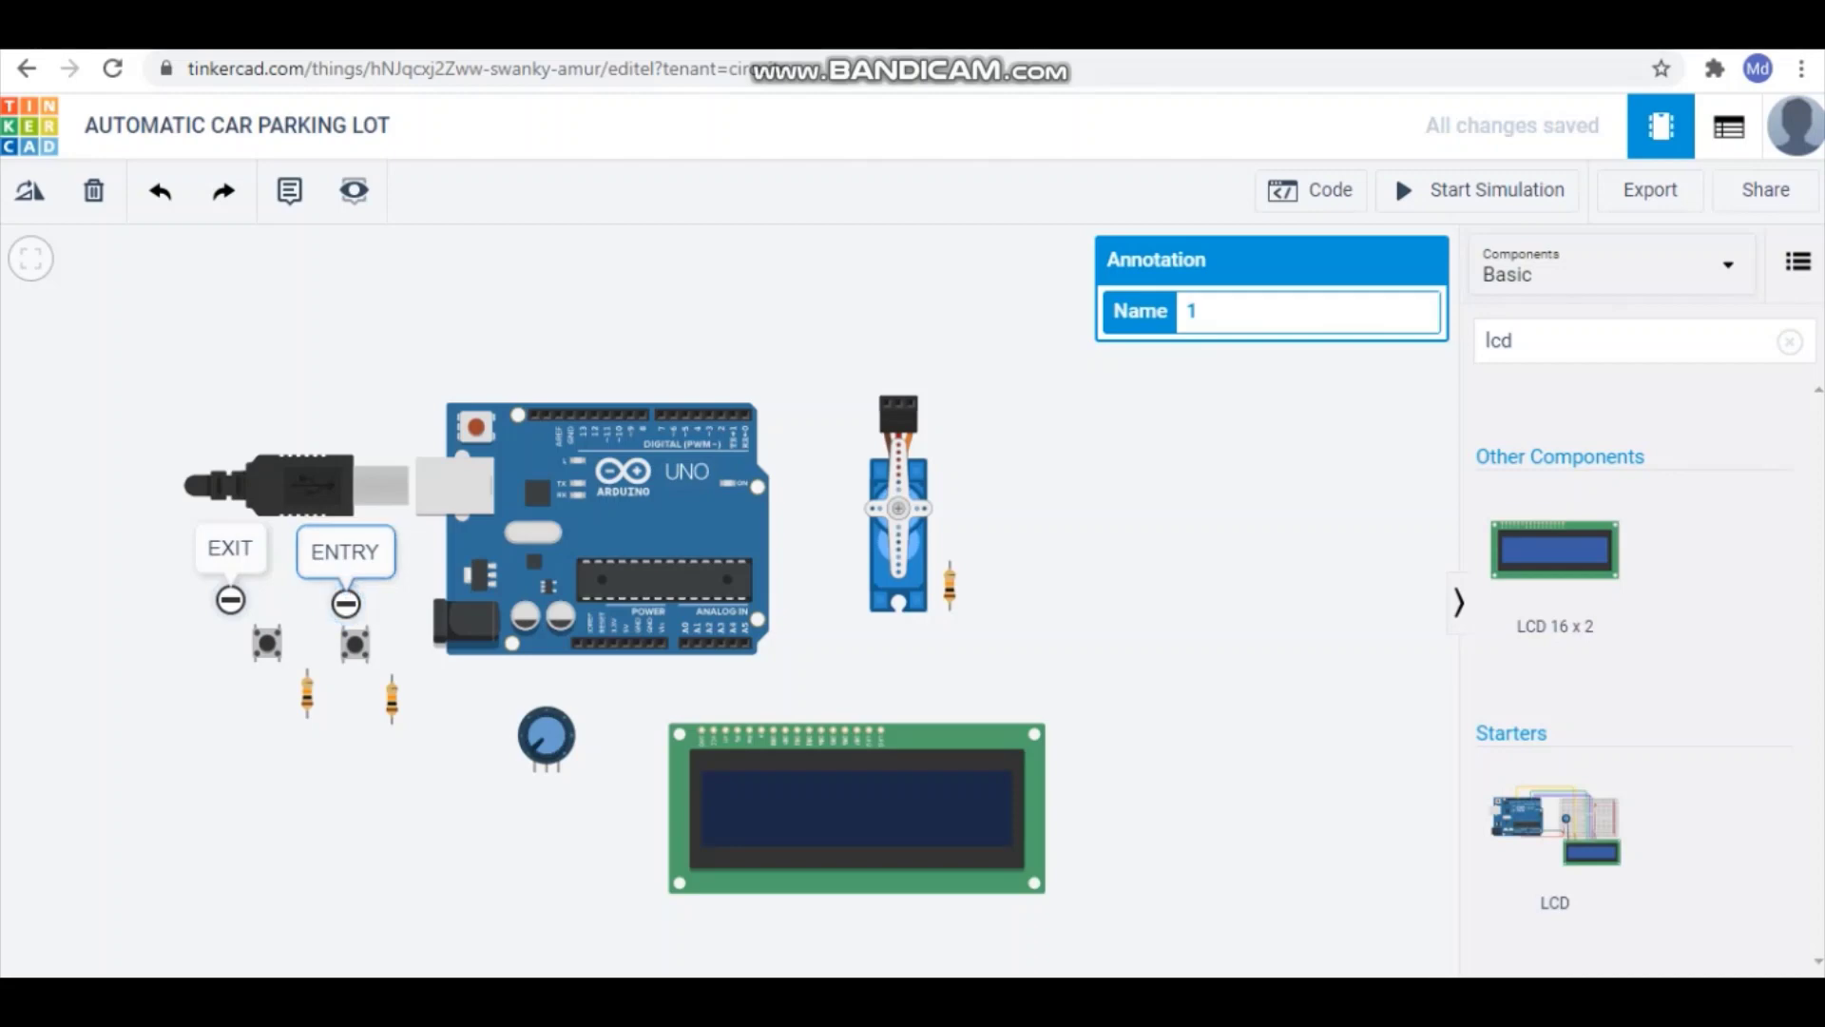
{"action": "left_click_drag", "start_coordinate": [355, 643], "coordinate": [357, 644]}
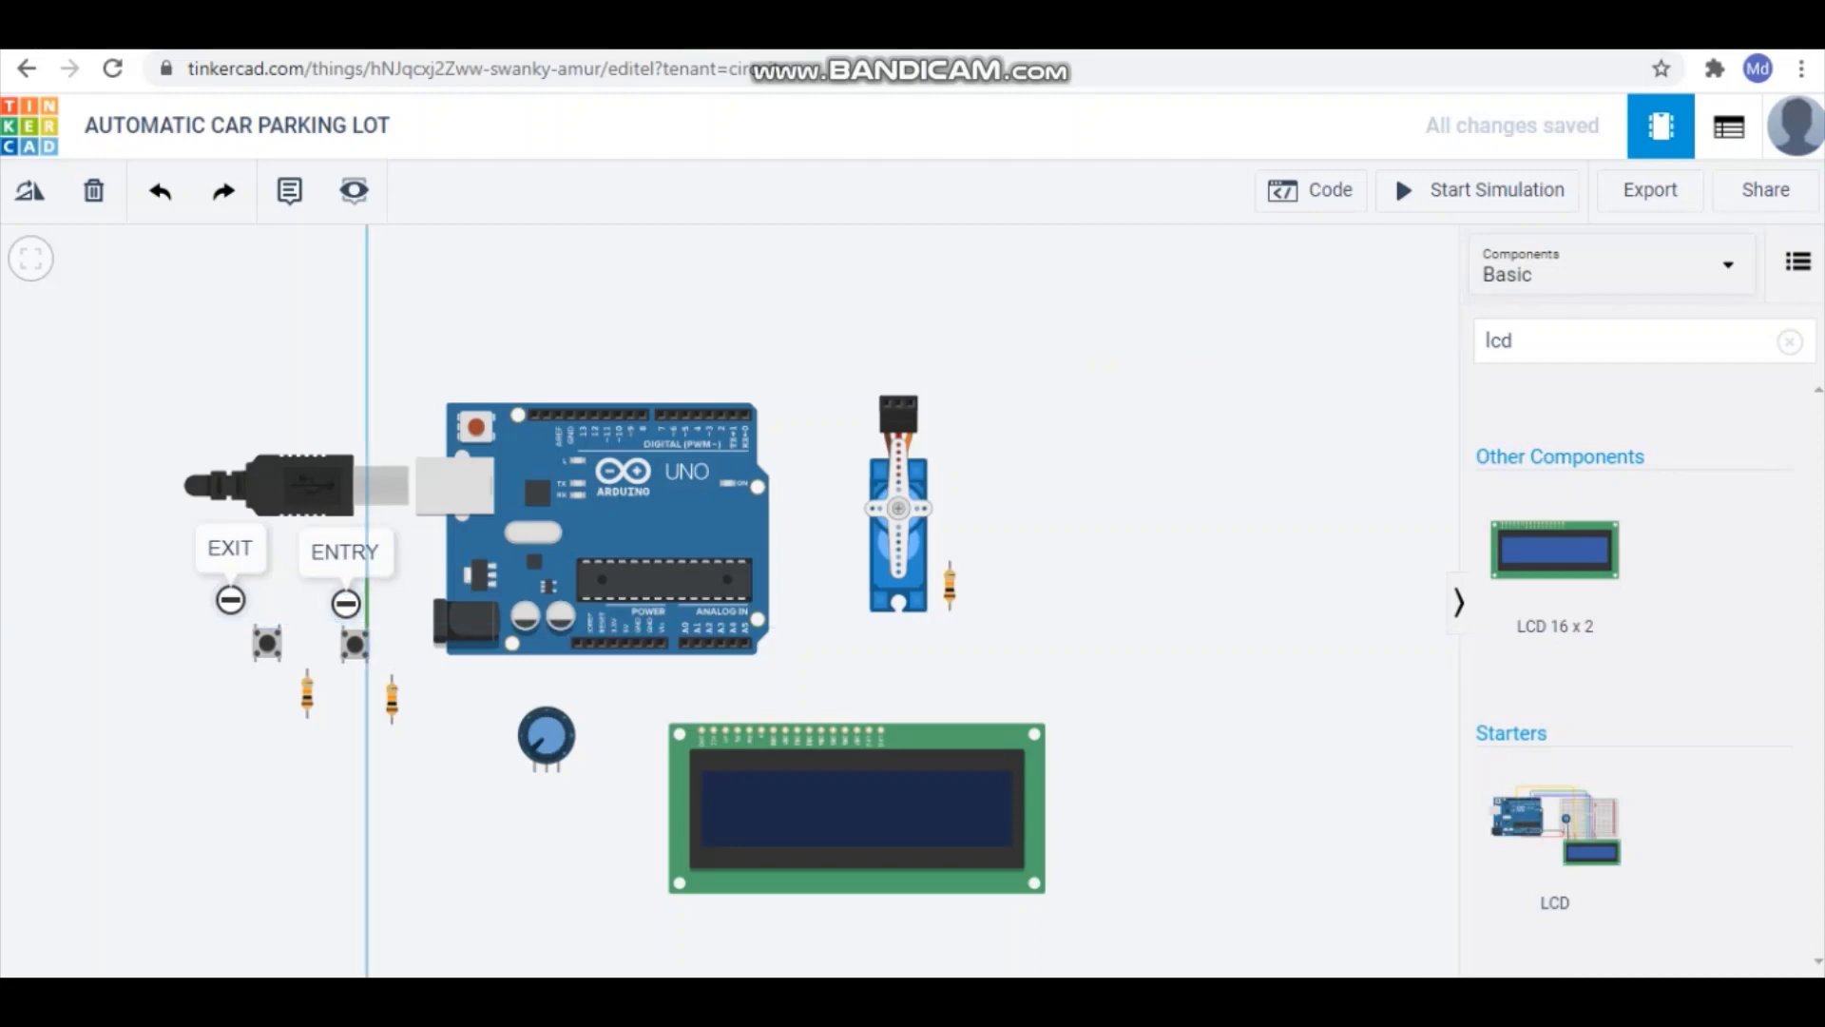
Step: Wire the ENTRY pushbutton's upper-right terminal to Arduino digital pin 9, routing the green wire with right-angle bends
{"action": "left_click_drag", "start_coordinate": [367, 591], "coordinate": [458, 582]}
{"action": "left_click_drag", "start_coordinate": [568, 582], "coordinate": [629, 415]}
{"action": "left_click", "coordinate": [629, 416]}
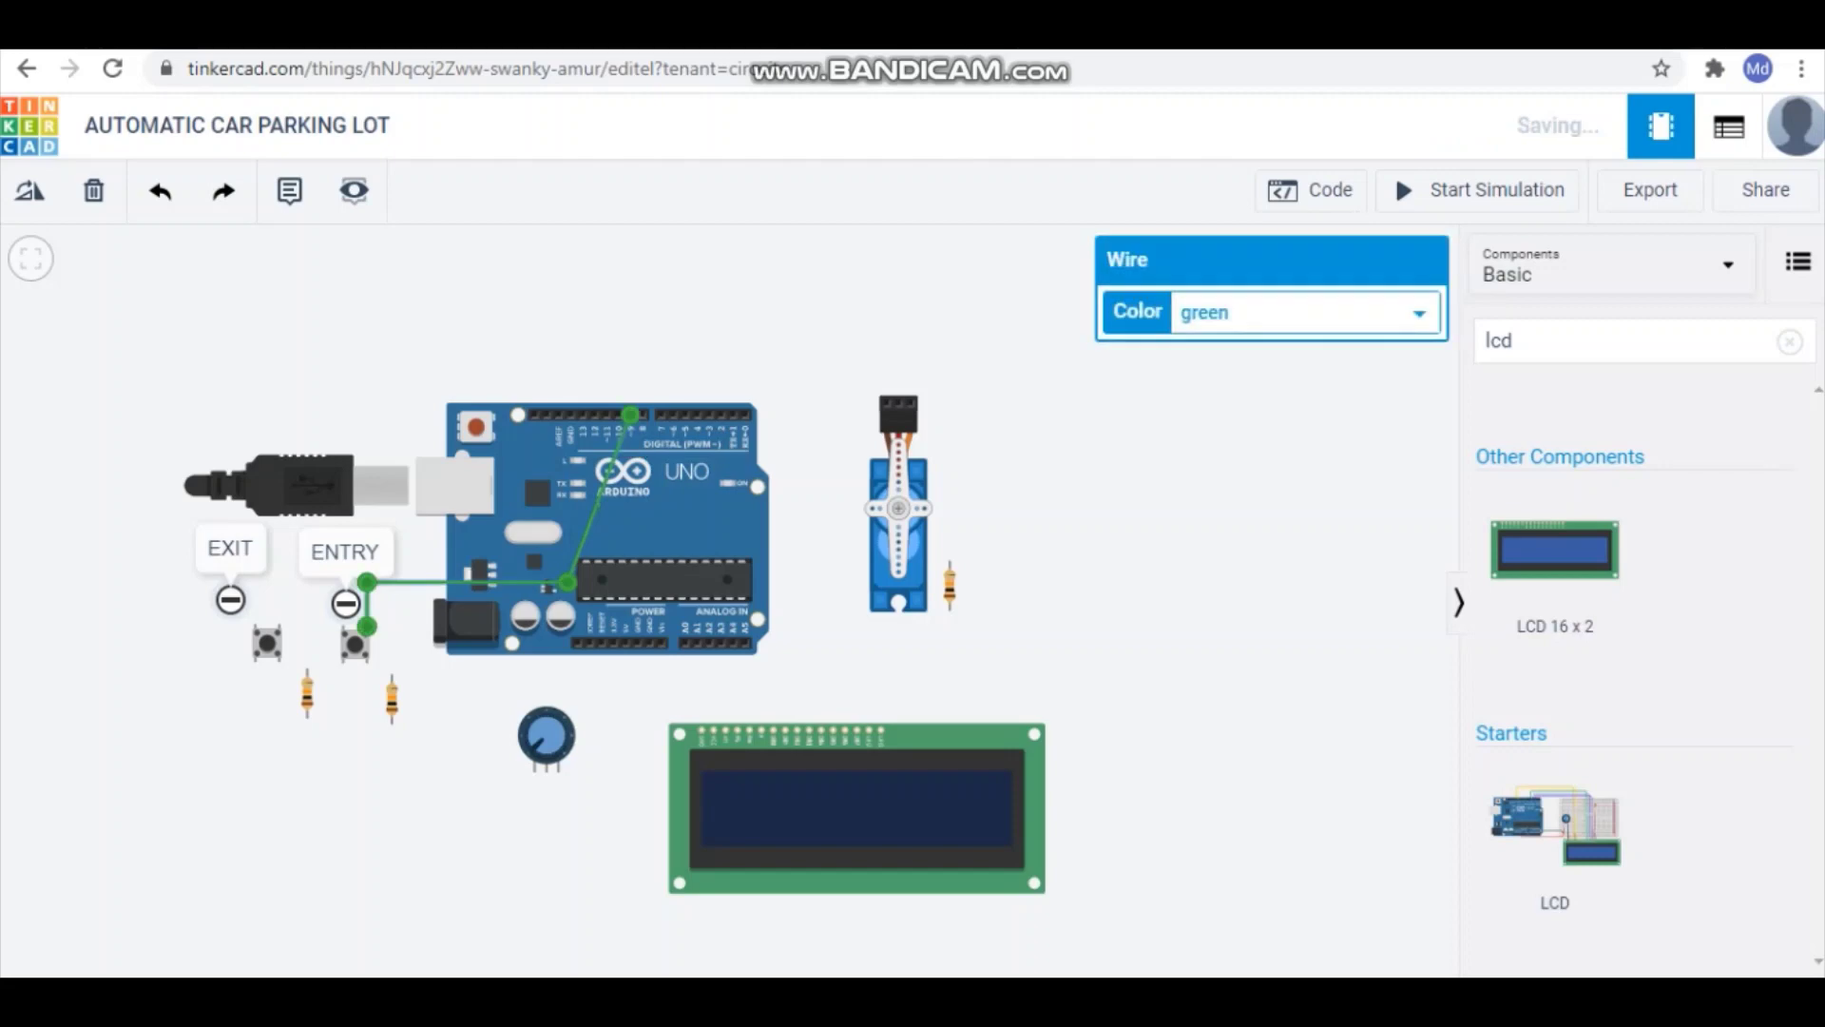
{"action": "left_click_drag", "start_coordinate": [568, 582], "coordinate": [581, 550]}
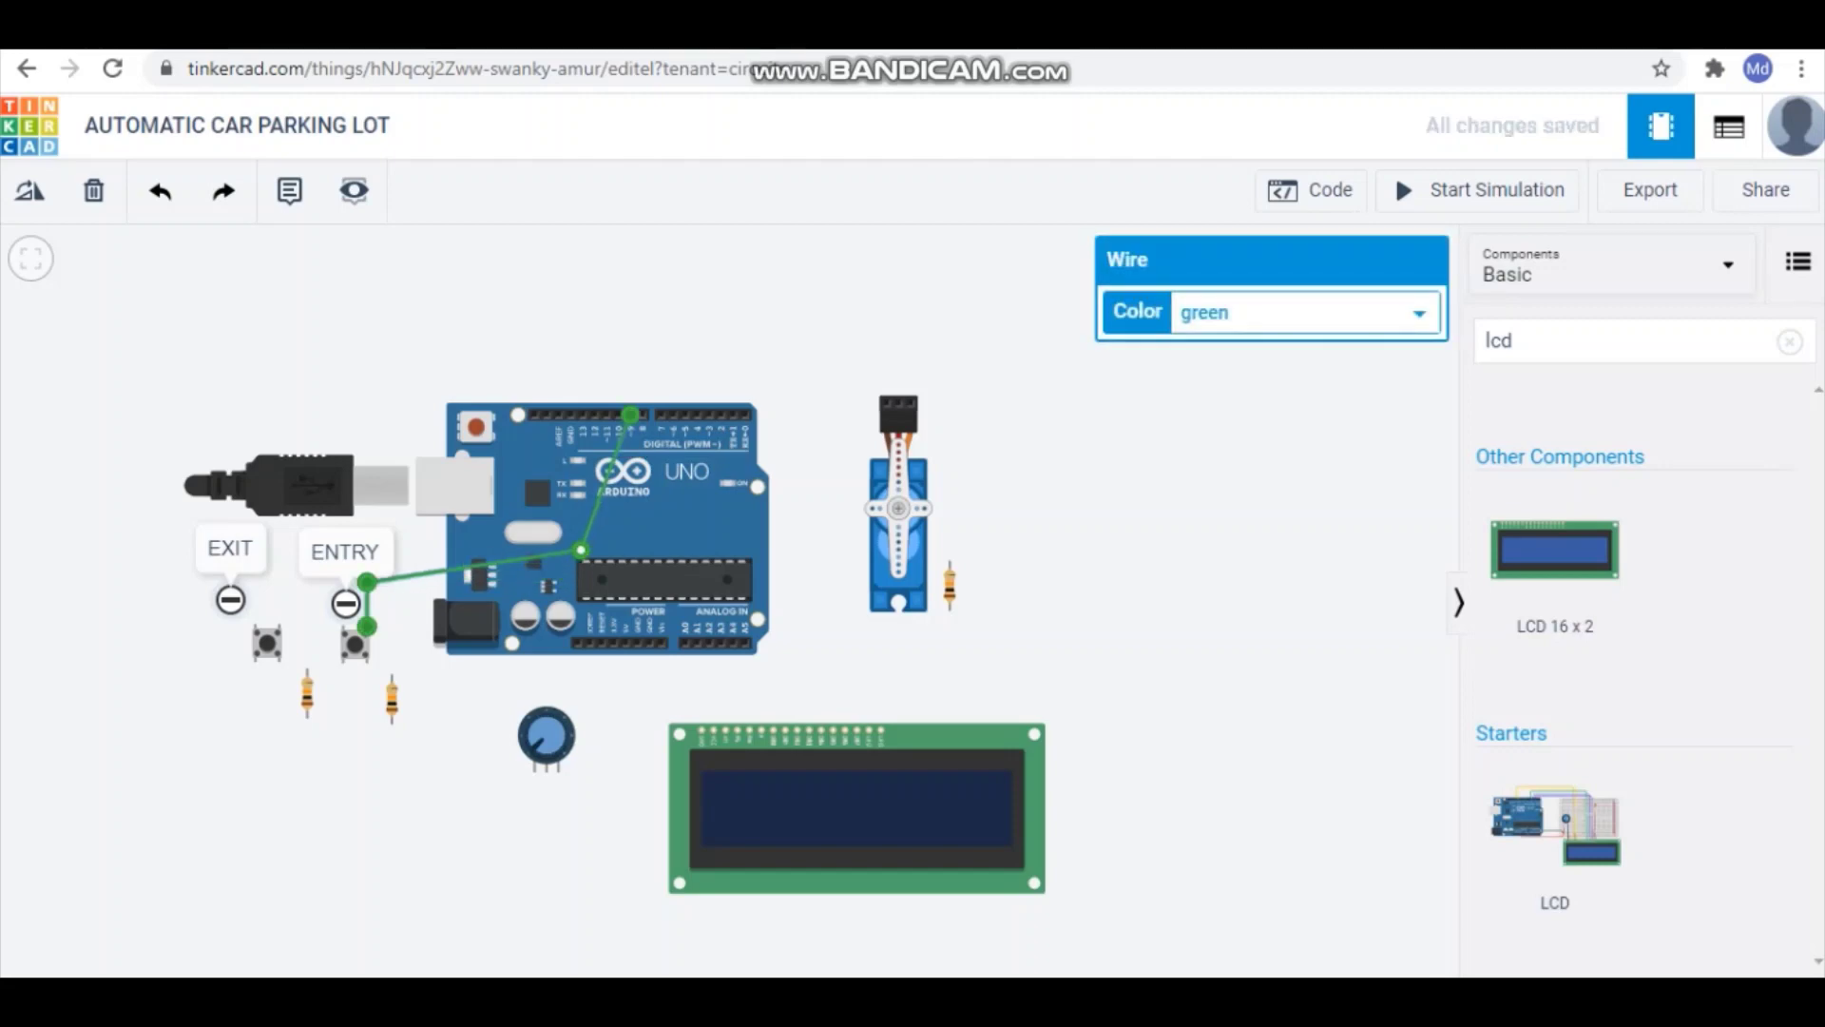
{"action": "left_click_drag", "start_coordinate": [366, 581], "coordinate": [367, 549]}
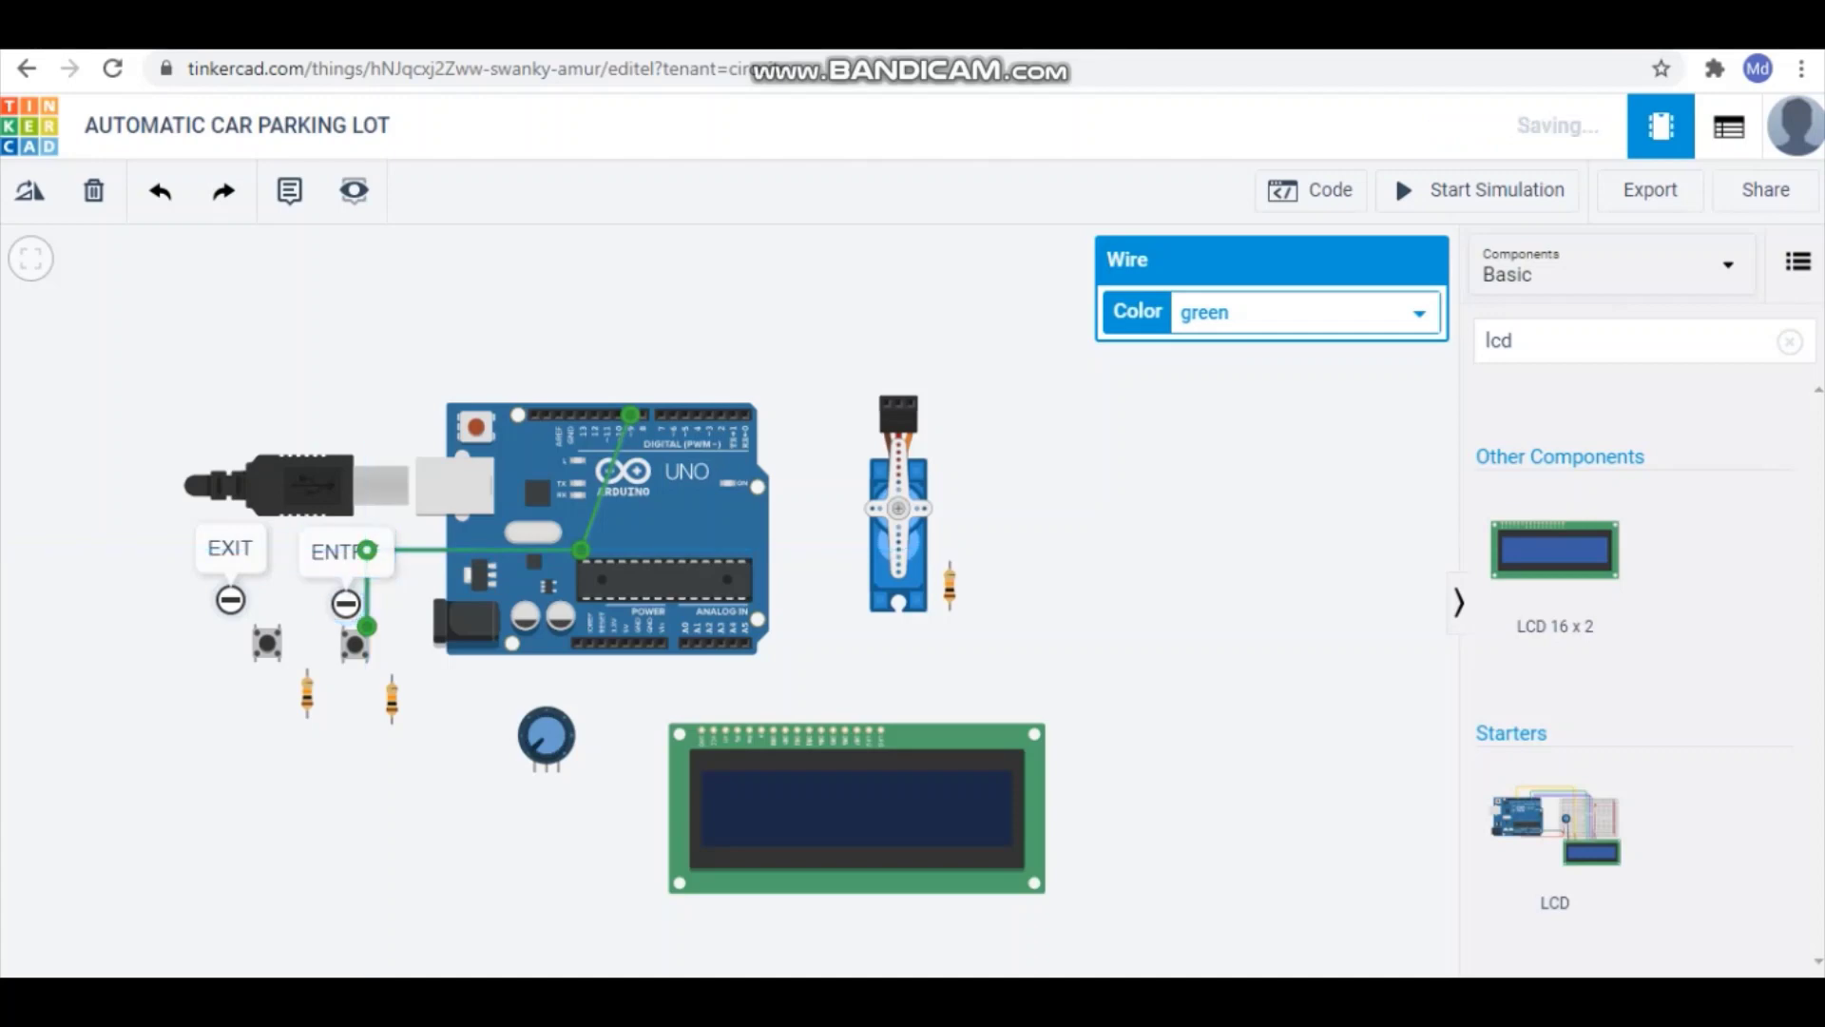
{"action": "left_click_drag", "start_coordinate": [581, 550], "coordinate": [630, 549]}
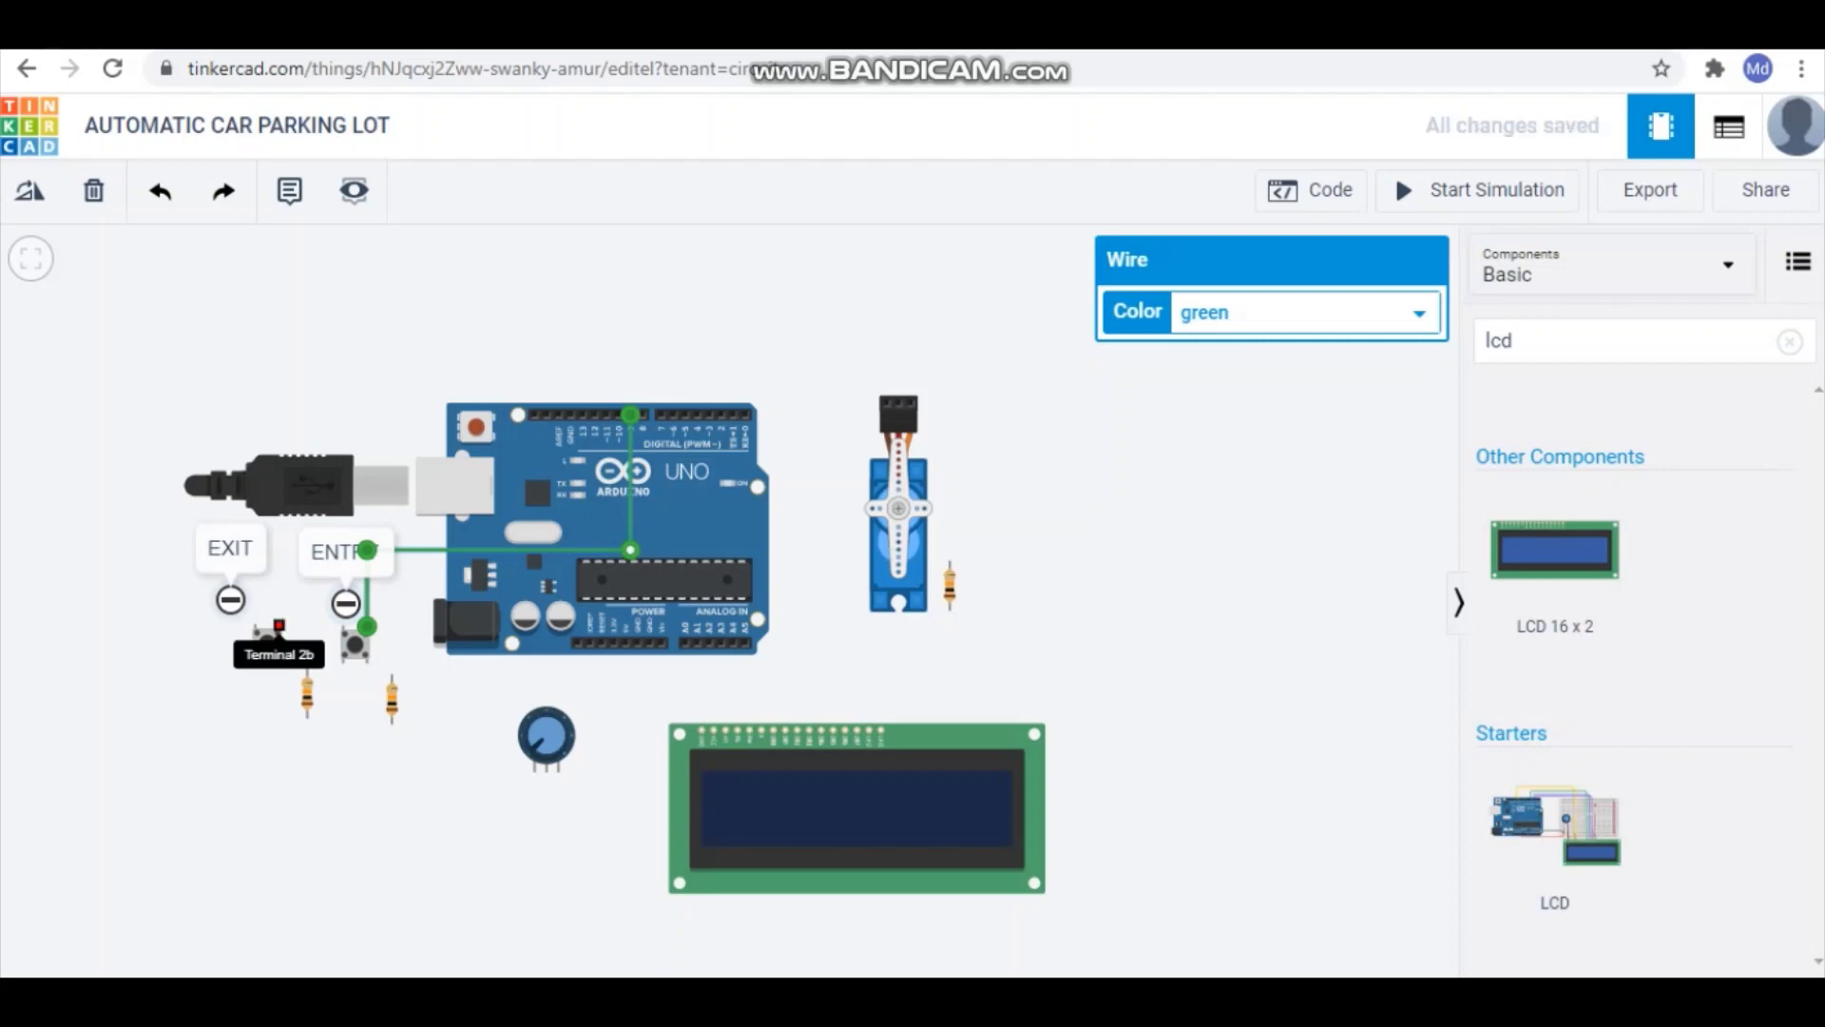
Step: Wire the EXIT pushbutton's Terminal 2b to Arduino digital pin 8, routing the green wire just above the ENTRY wire
{"action": "left_click", "coordinate": [279, 626]}
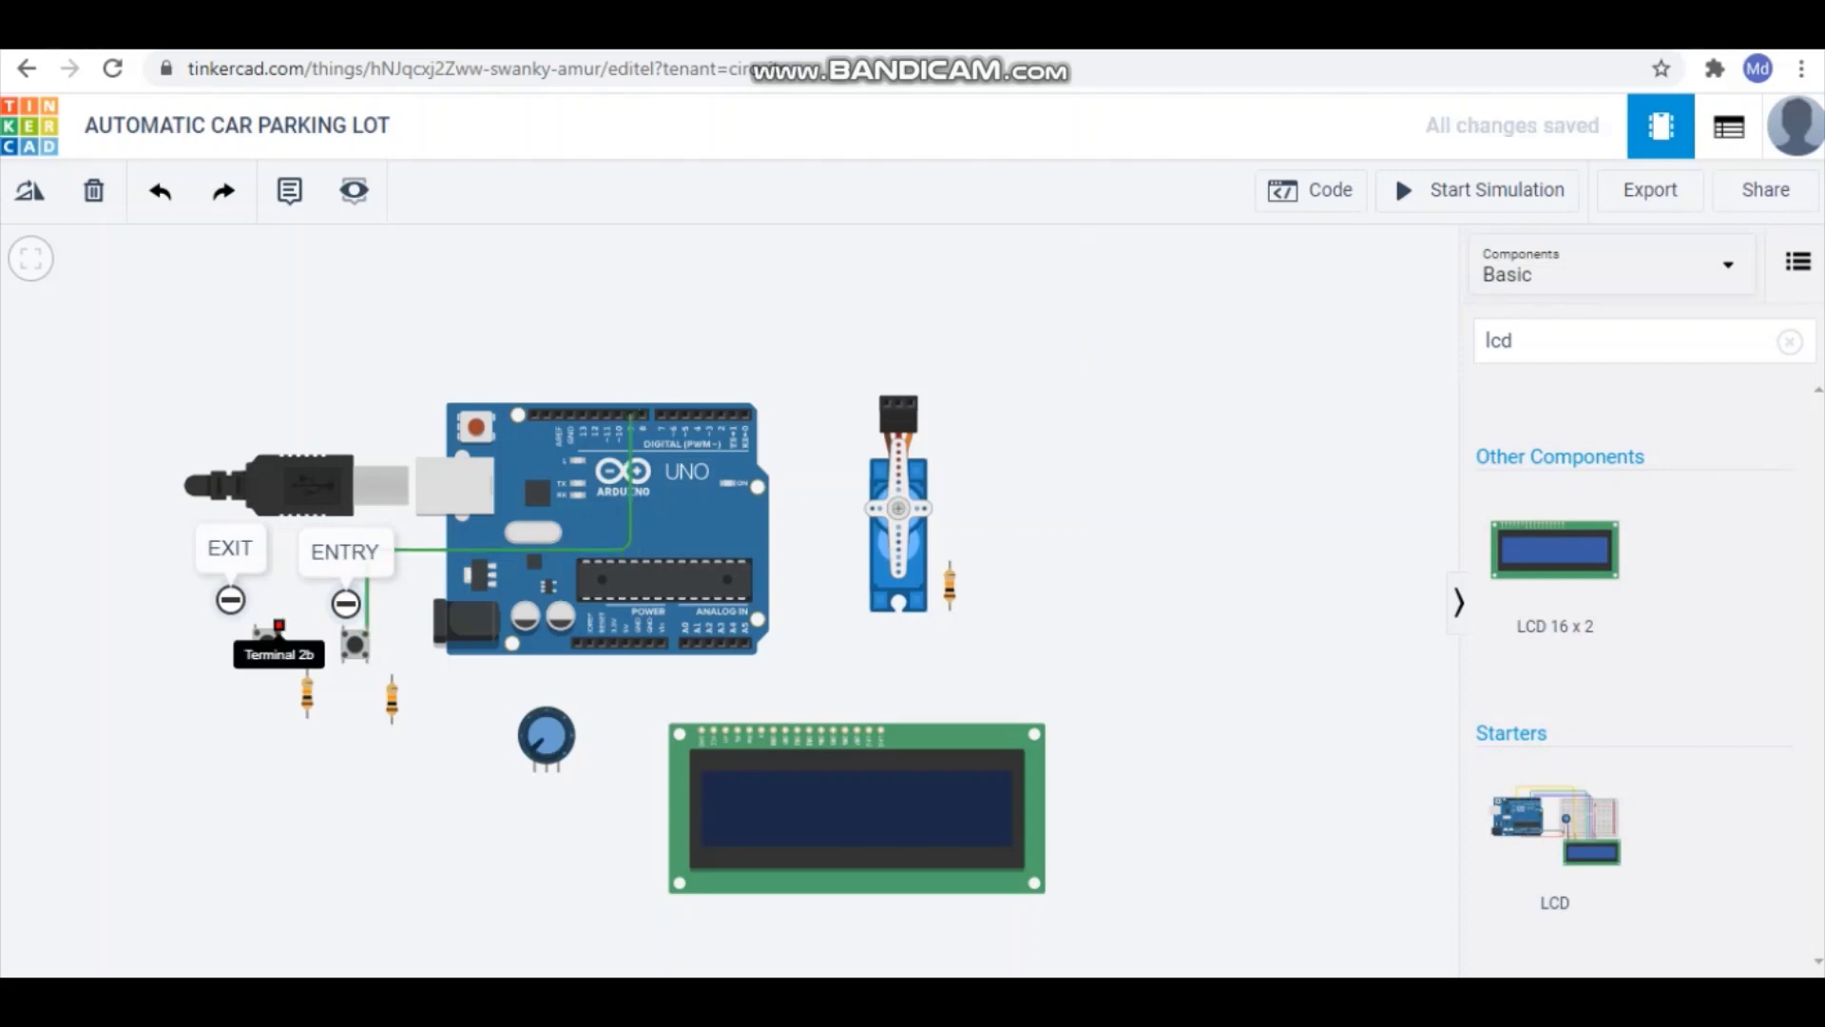
{"action": "left_click", "coordinate": [279, 625]}
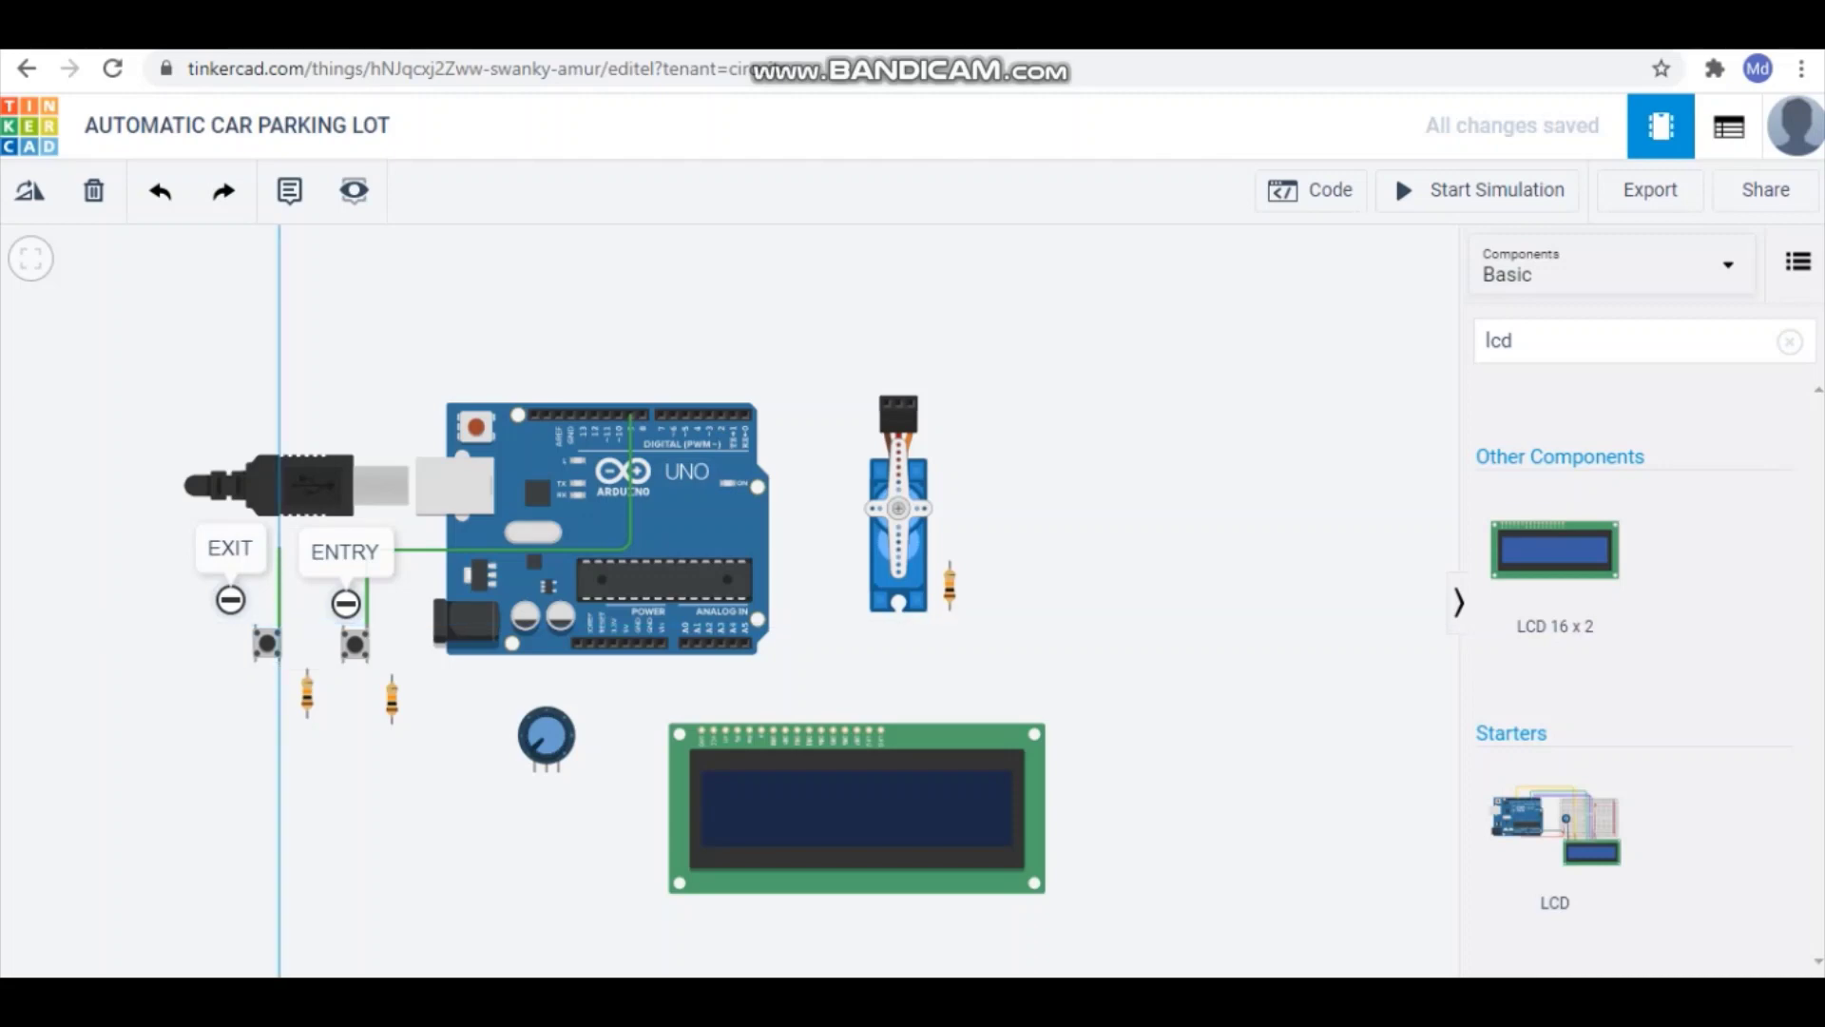
{"action": "left_click", "coordinate": [281, 548]}
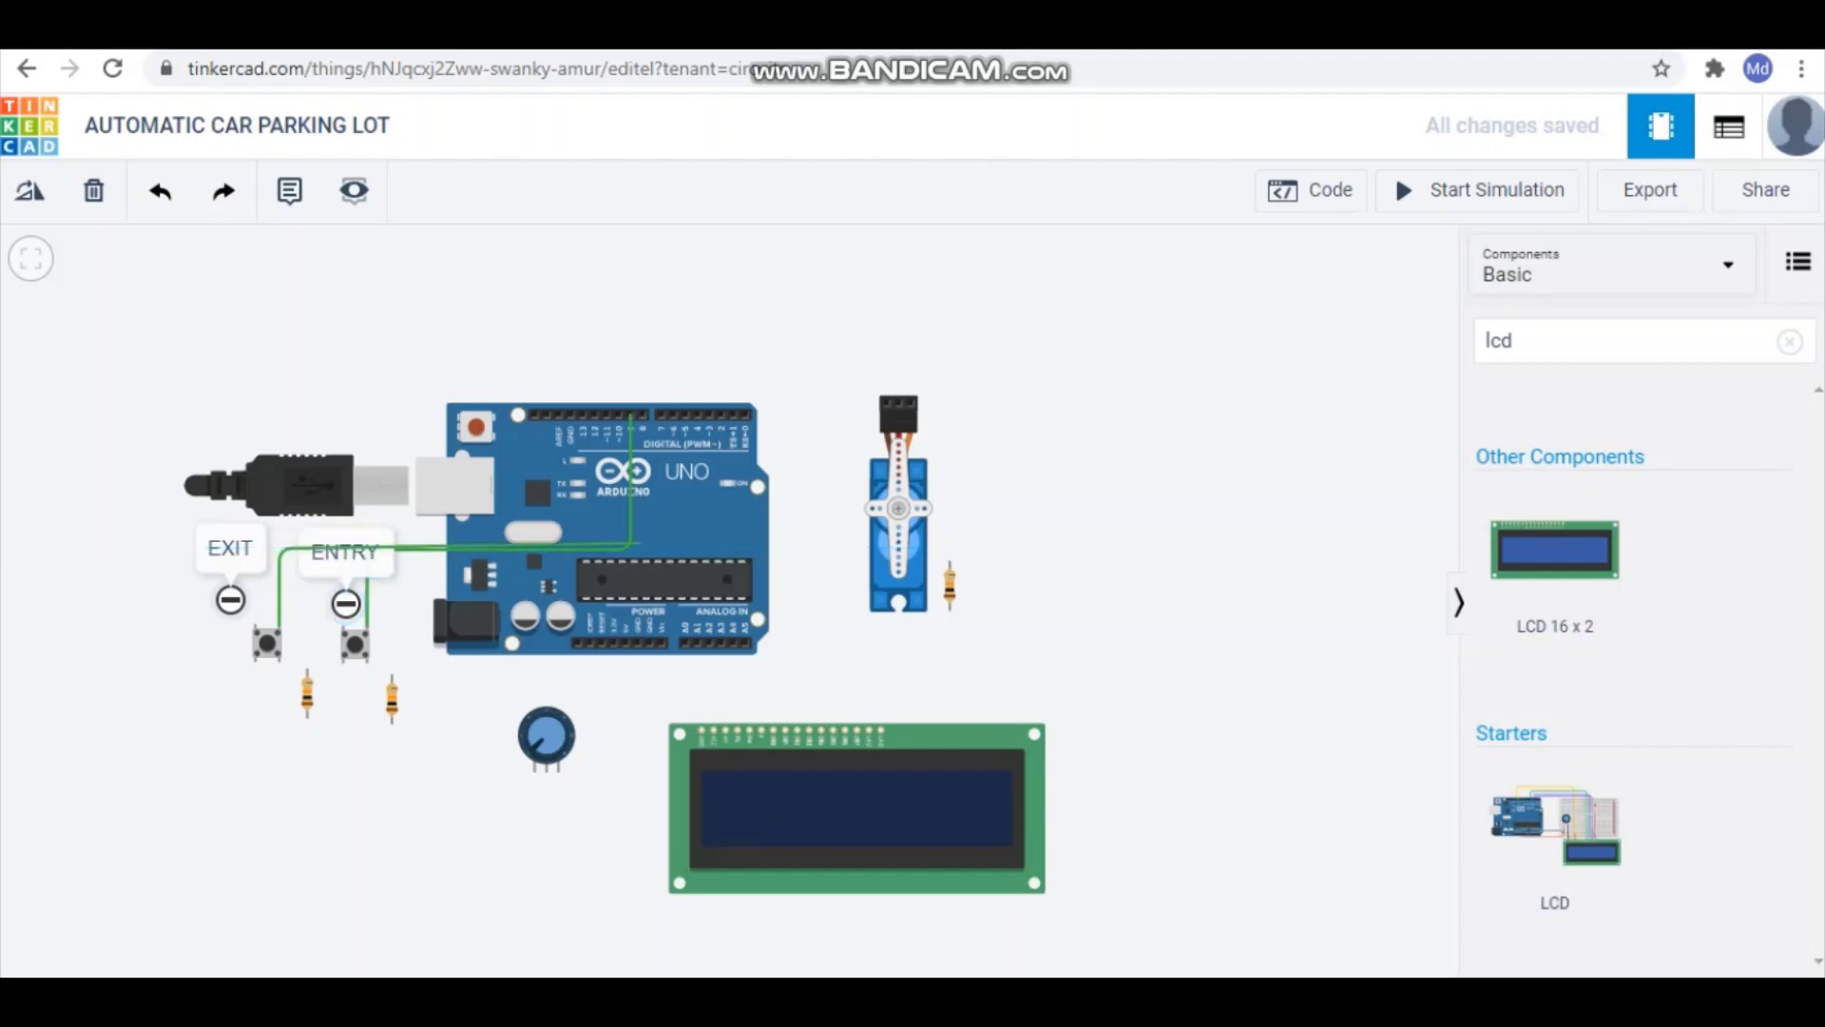
{"action": "left_click", "coordinate": [639, 543]}
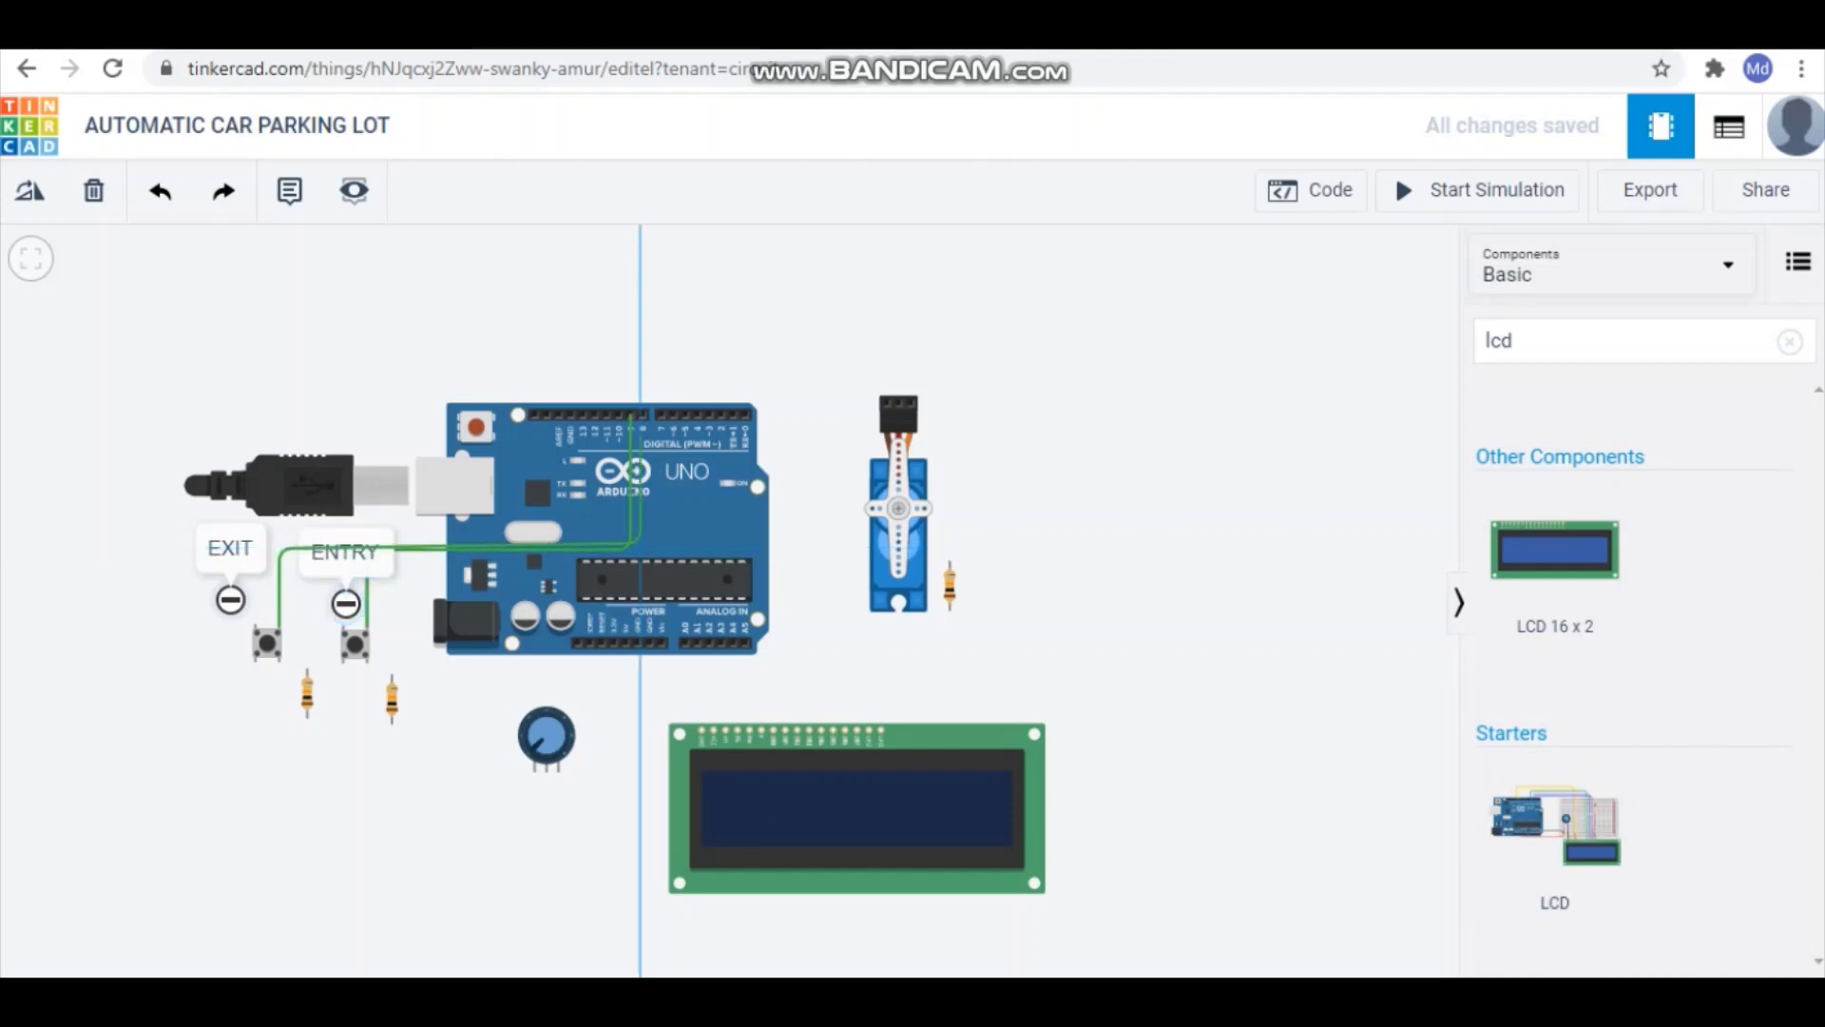
{"action": "left_click", "coordinate": [643, 416]}
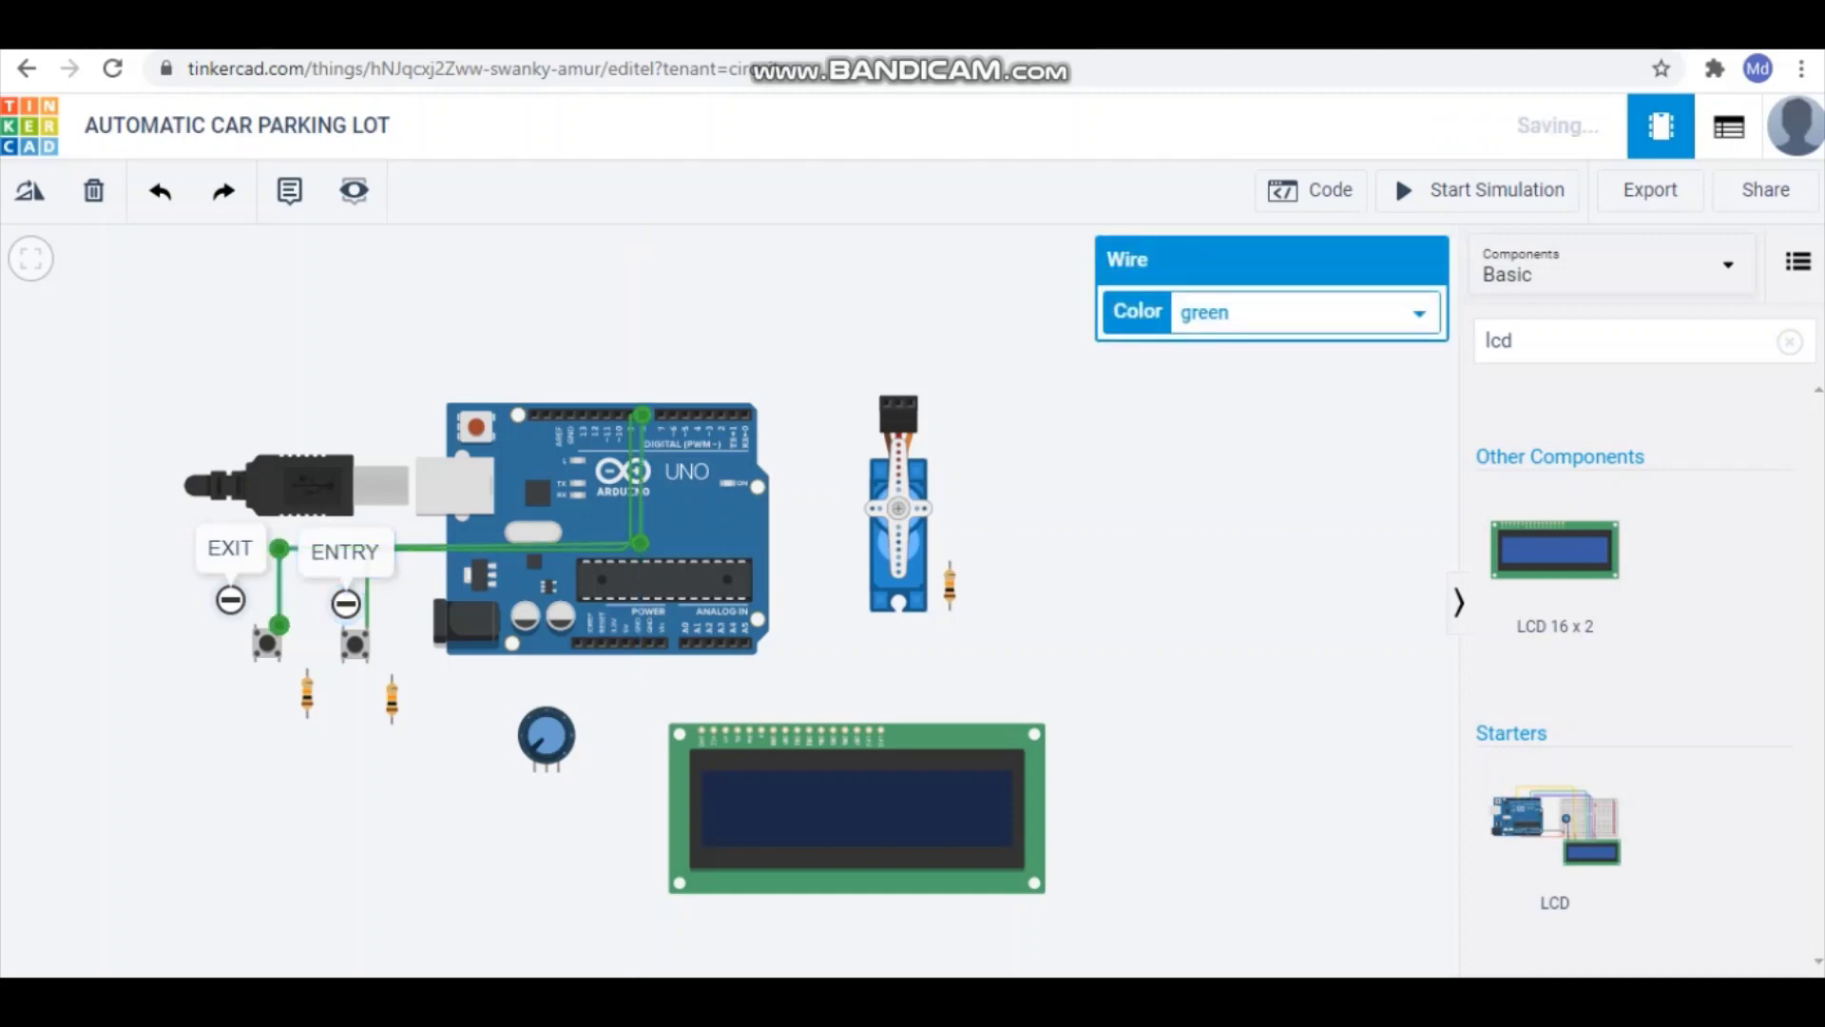
{"action": "left_click_drag", "start_coordinate": [280, 548], "coordinate": [279, 536]}
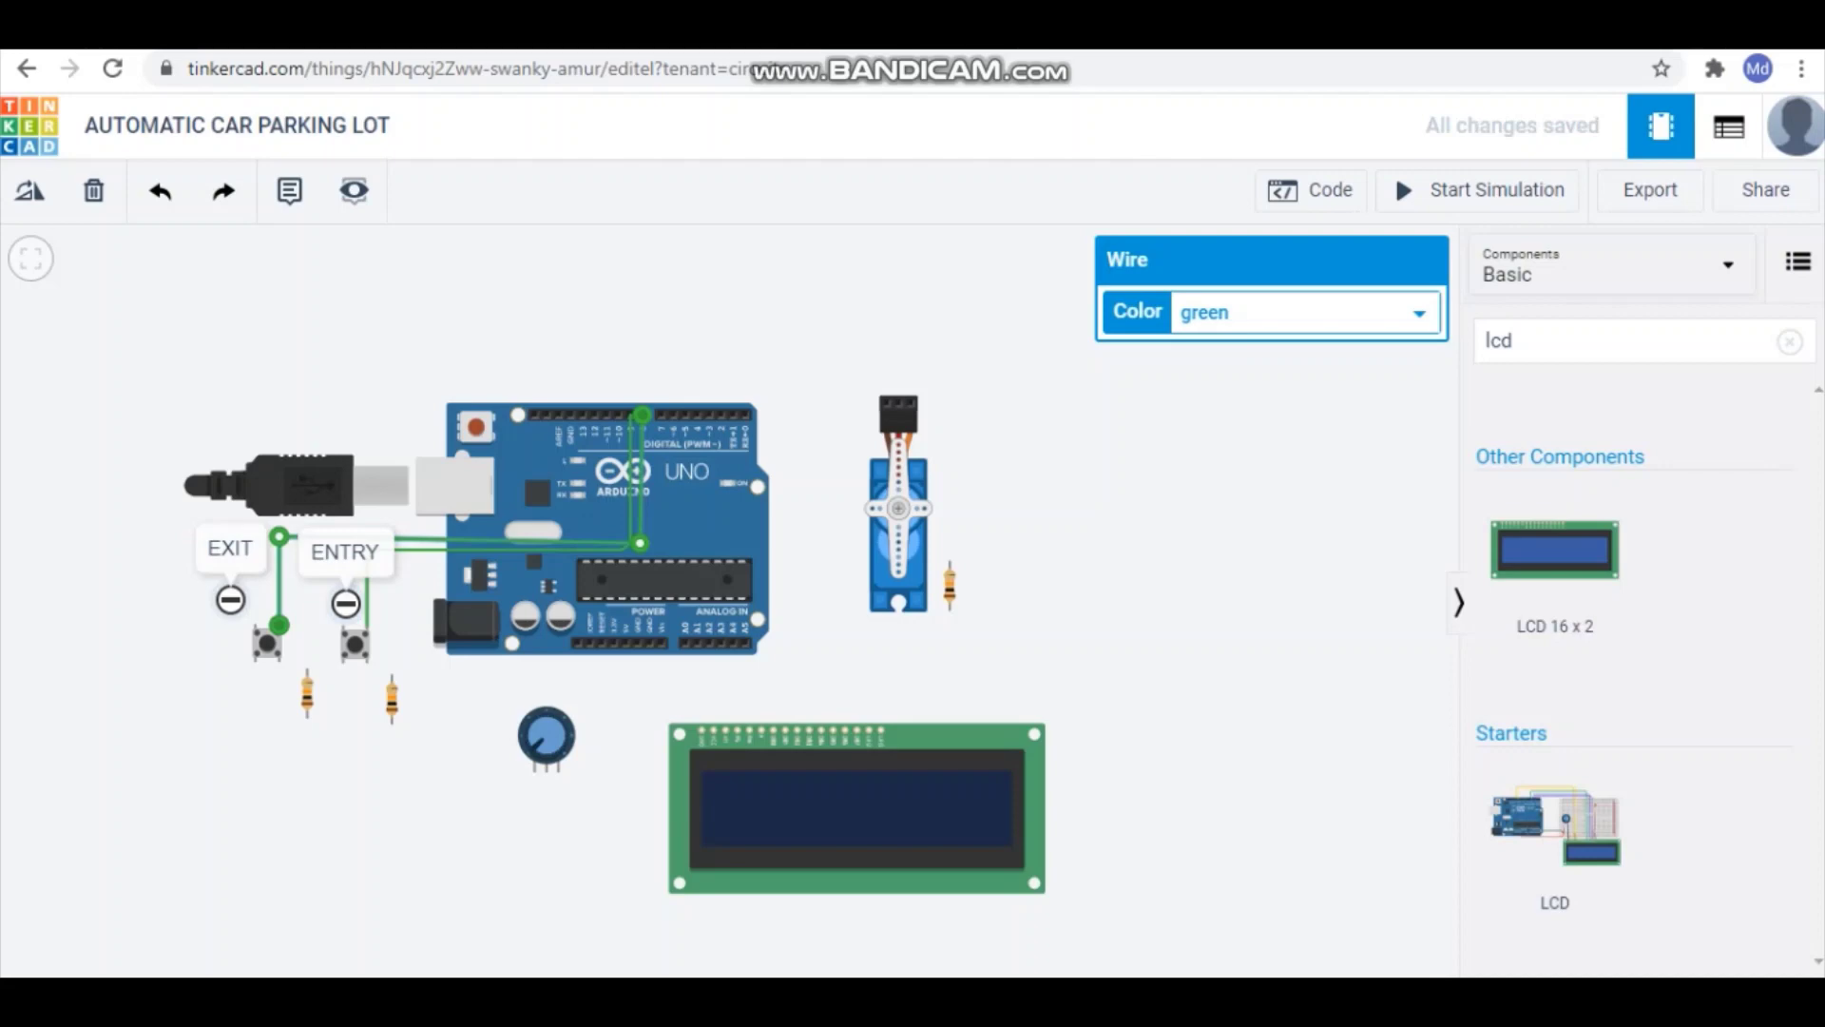
{"action": "left_click_drag", "start_coordinate": [640, 543], "coordinate": [643, 531]}
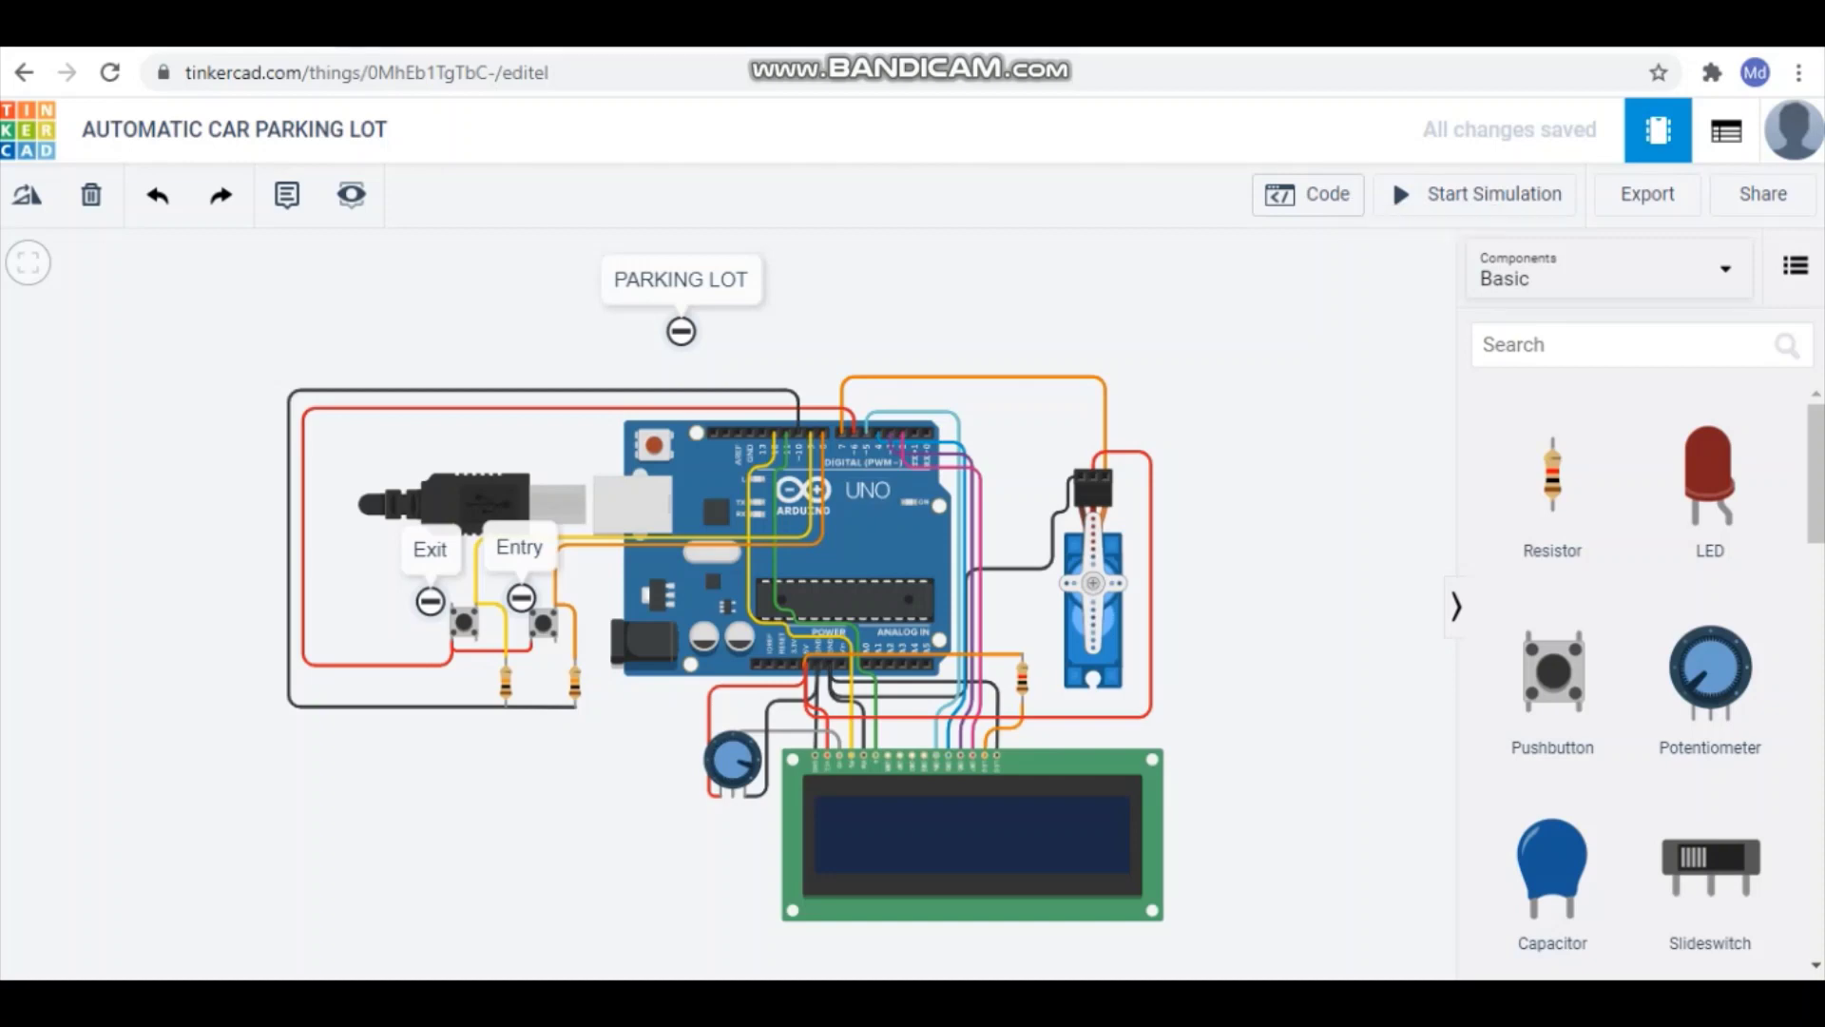
Step: Open the Arduino's code editor and switch it from Blocks to Text mode, discarding the blocks
{"action": "left_click", "coordinate": [1312, 194]}
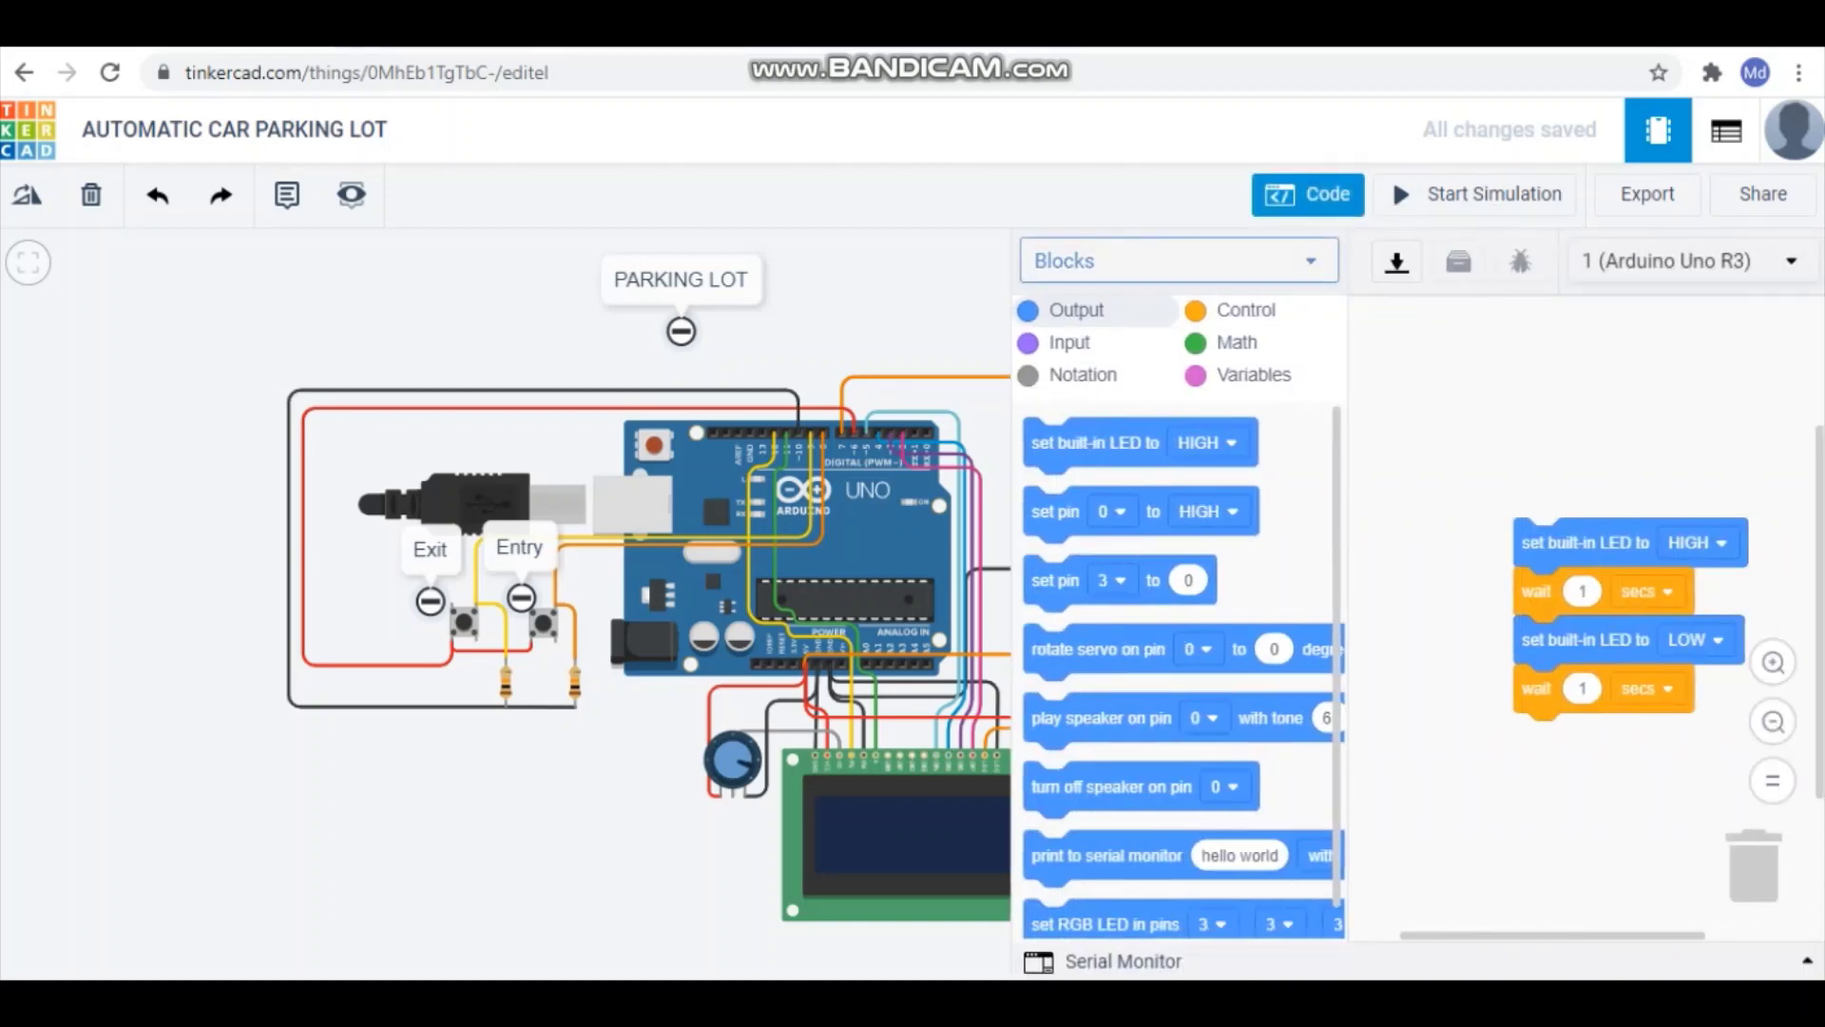
{"action": "left_click", "coordinate": [1178, 261]}
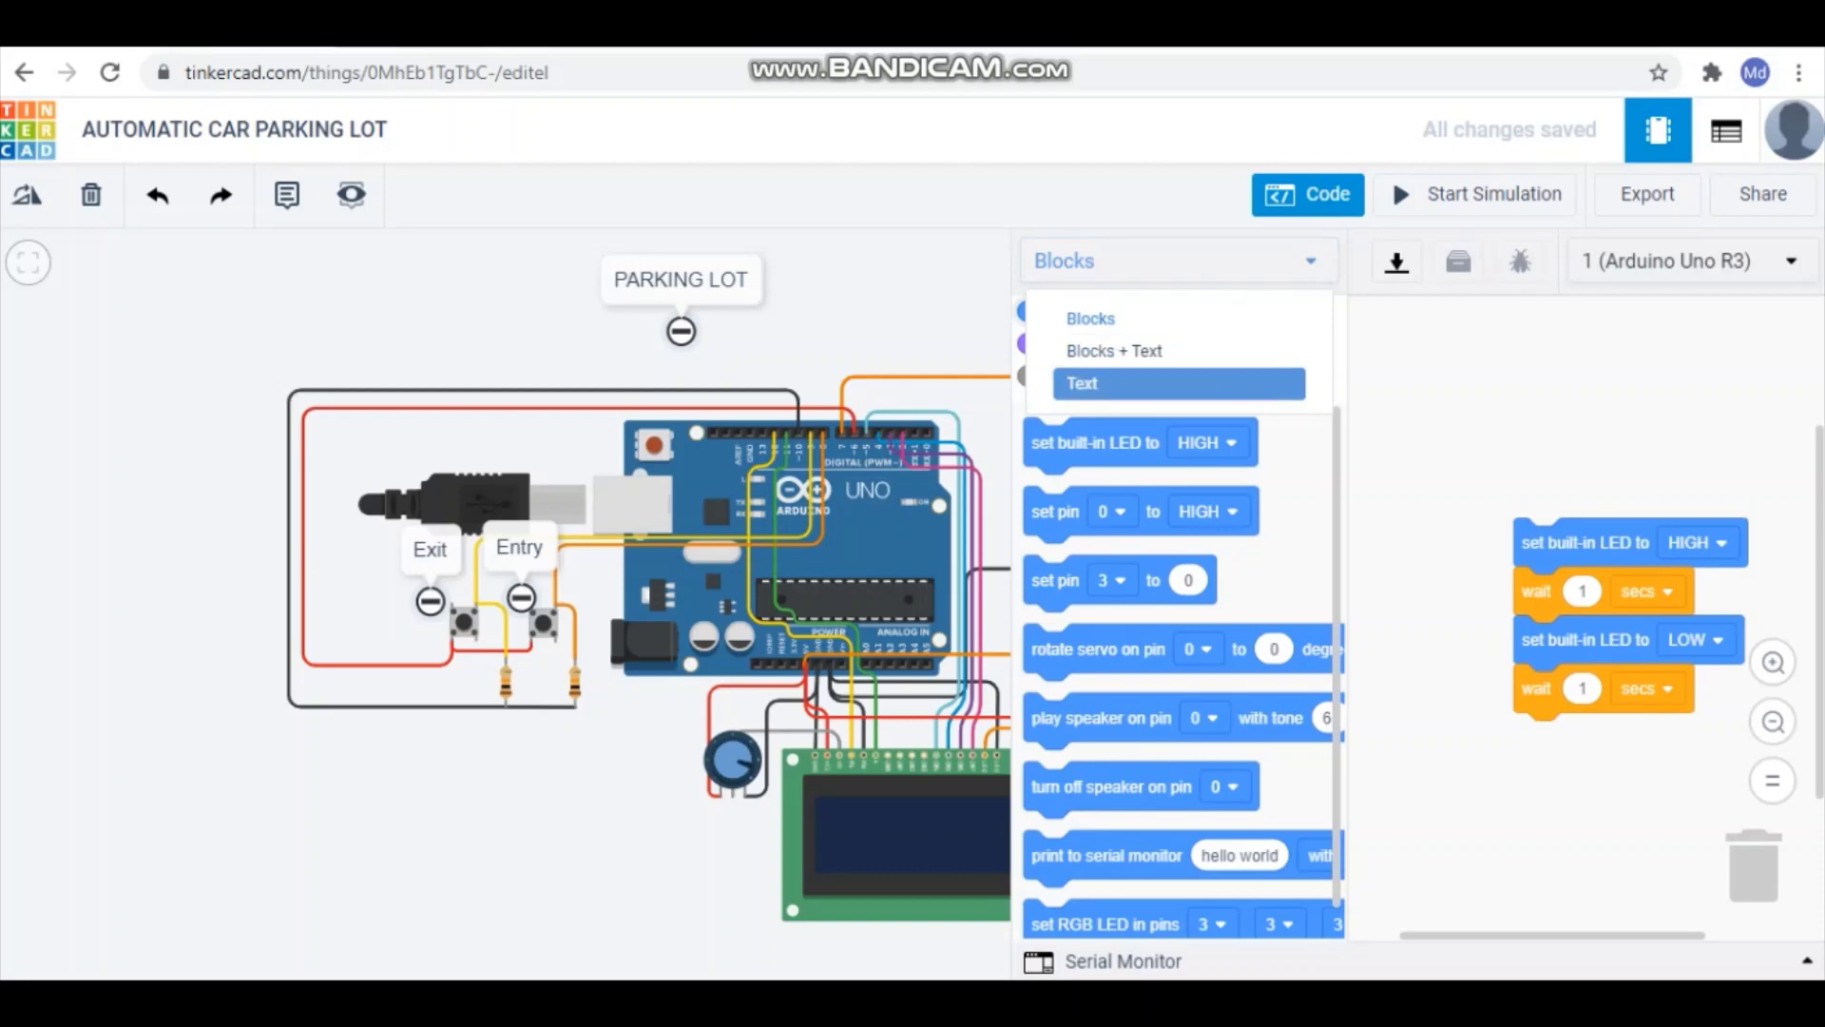
{"action": "left_click", "coordinate": [1084, 383]}
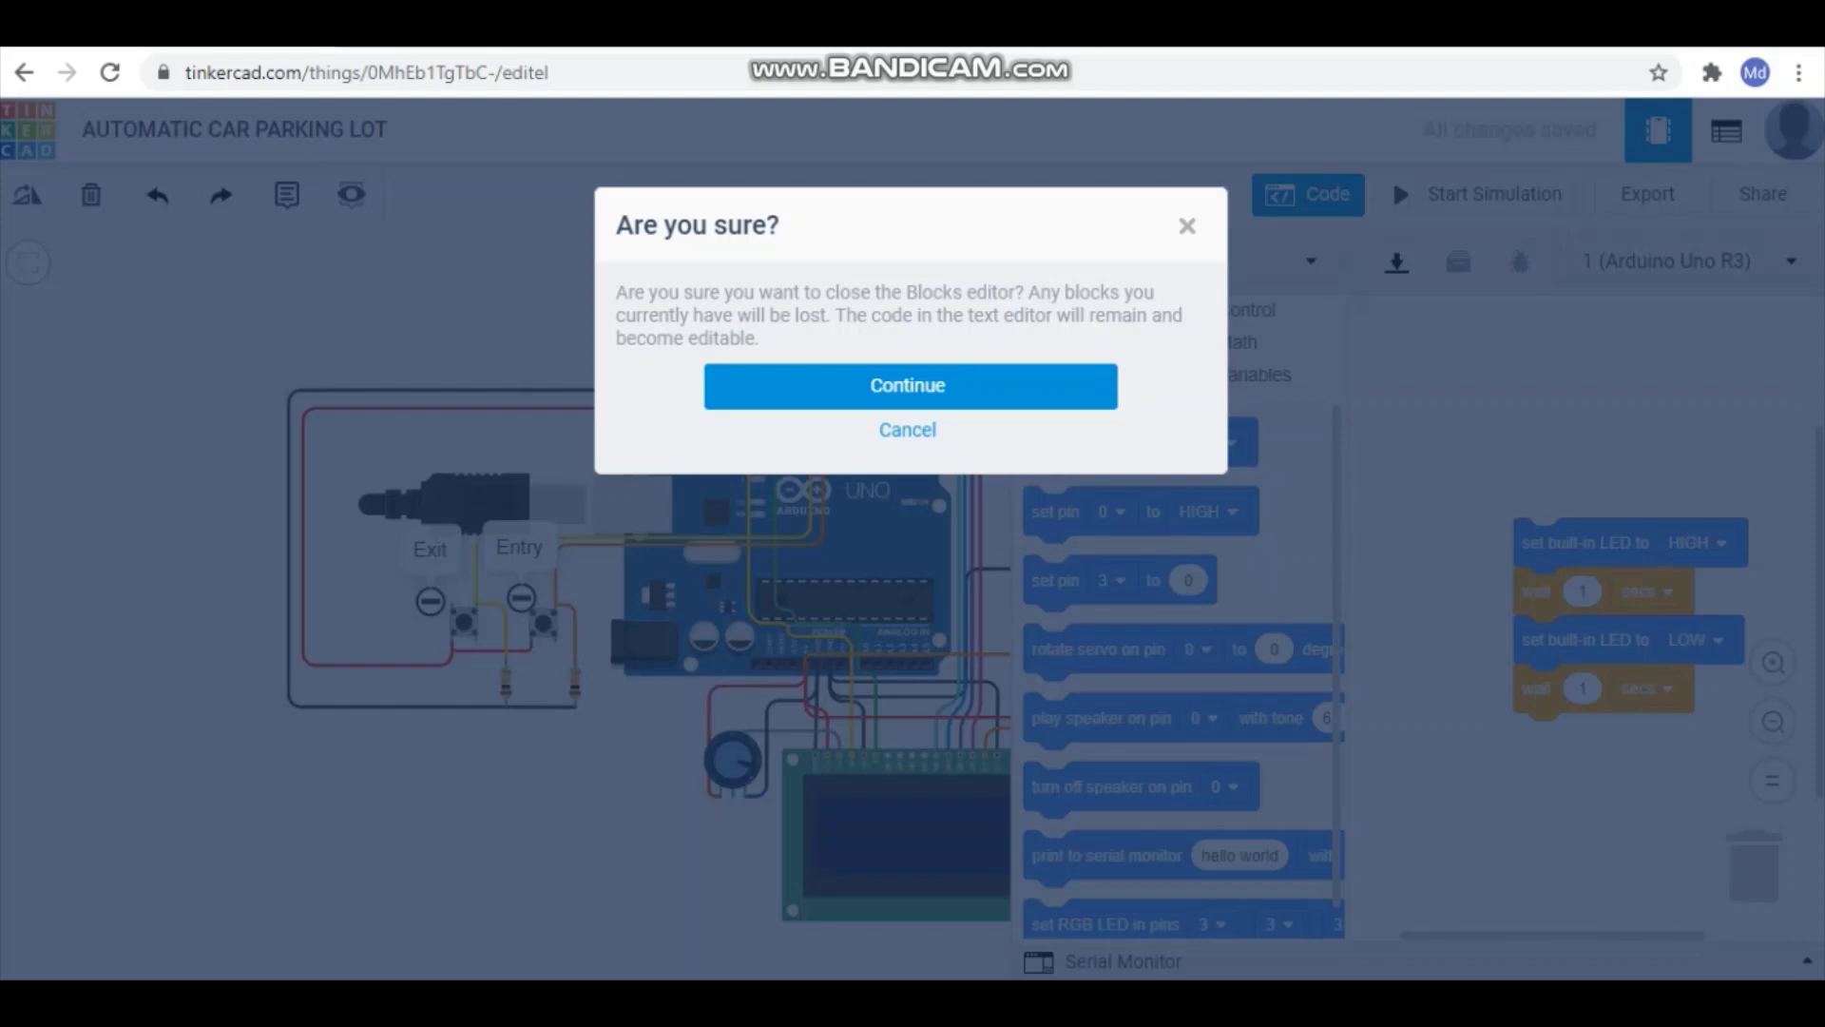
{"action": "left_click", "coordinate": [910, 386]}
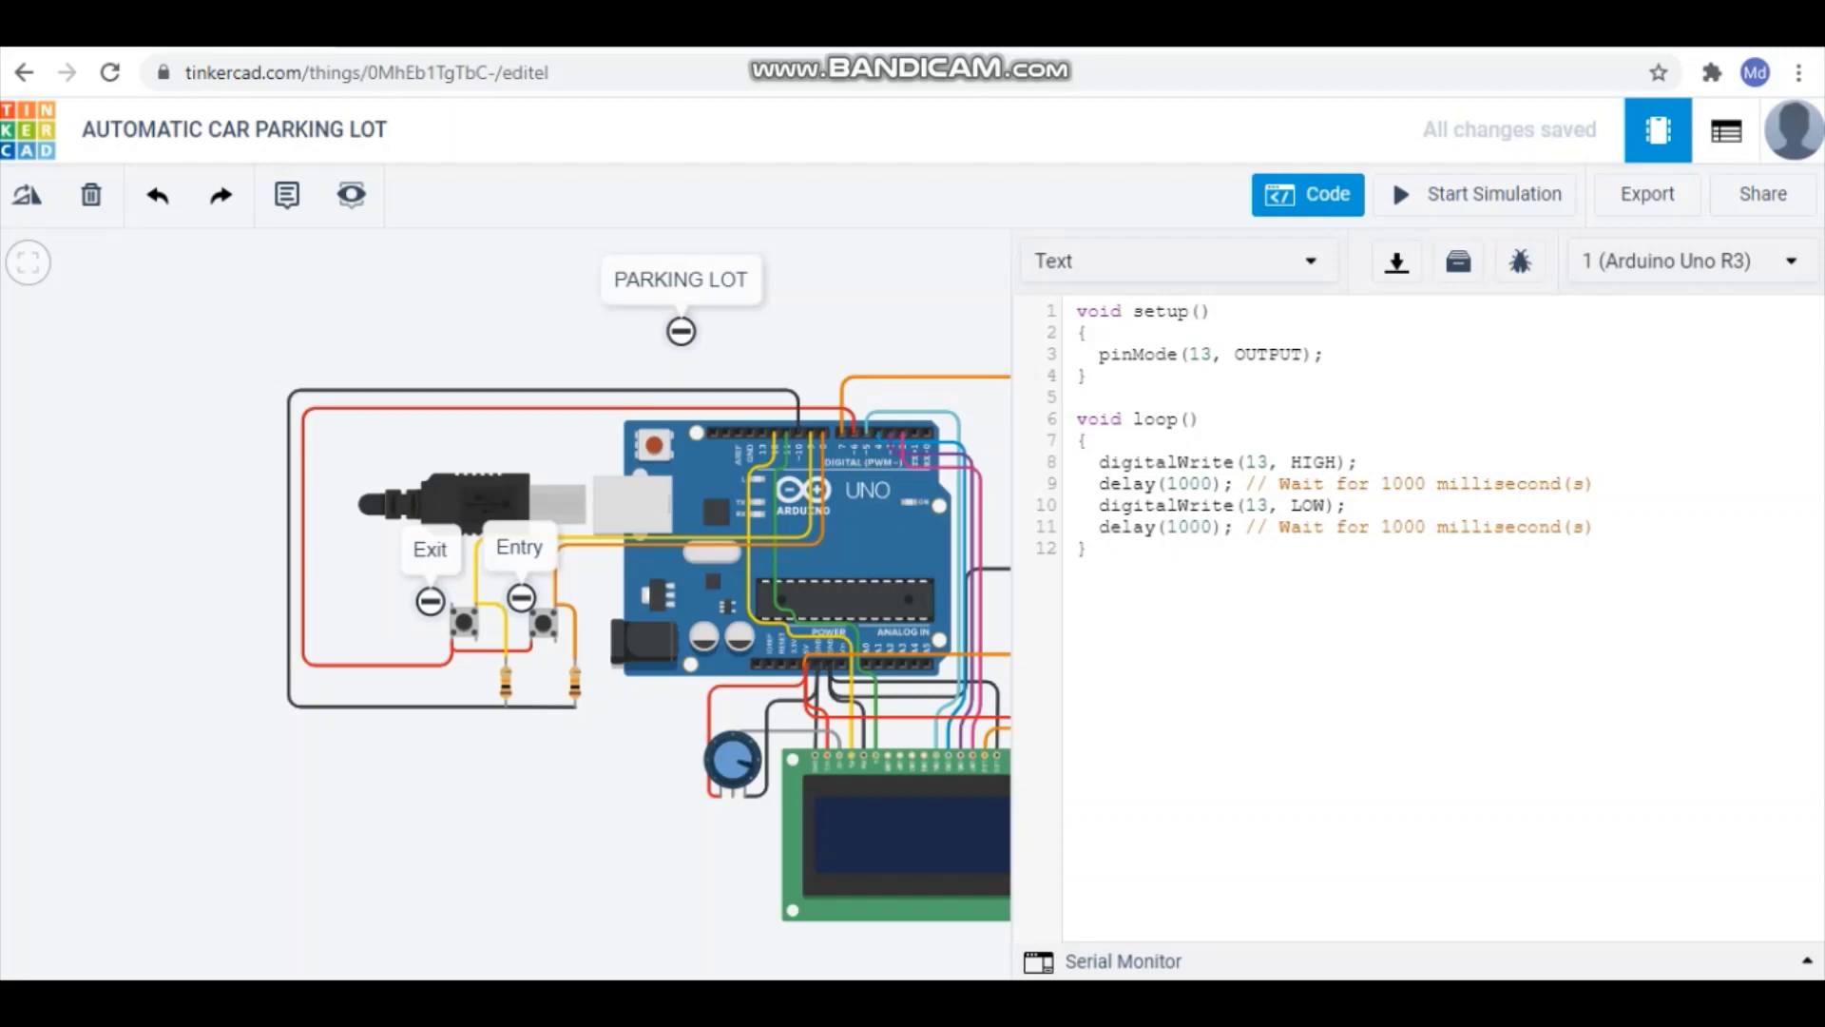
Step: Replace the default Arduino code with the copied parking lot sketch that uses the Servo and LiquidCrystal libraries
{"action": "left_click_drag", "start_coordinate": [1078, 311], "coordinate": [1094, 551]}
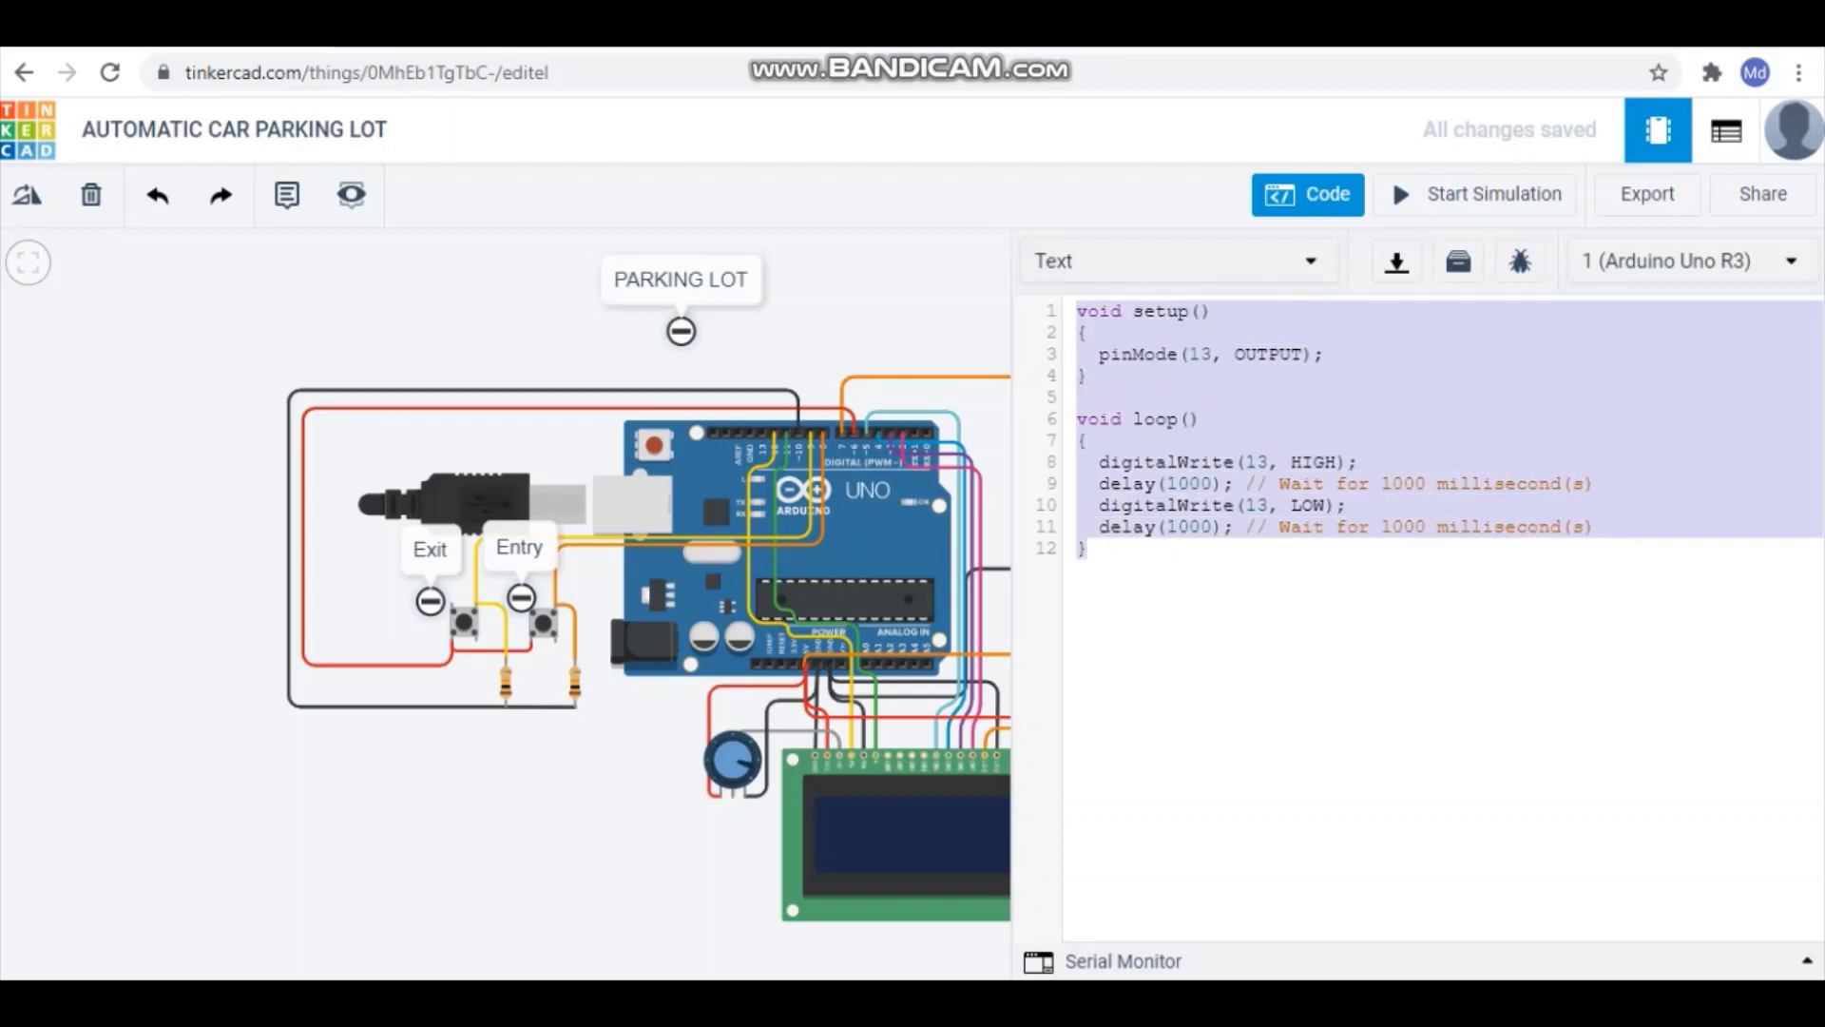
{"action": "left_click", "coordinate": [1078, 311]}
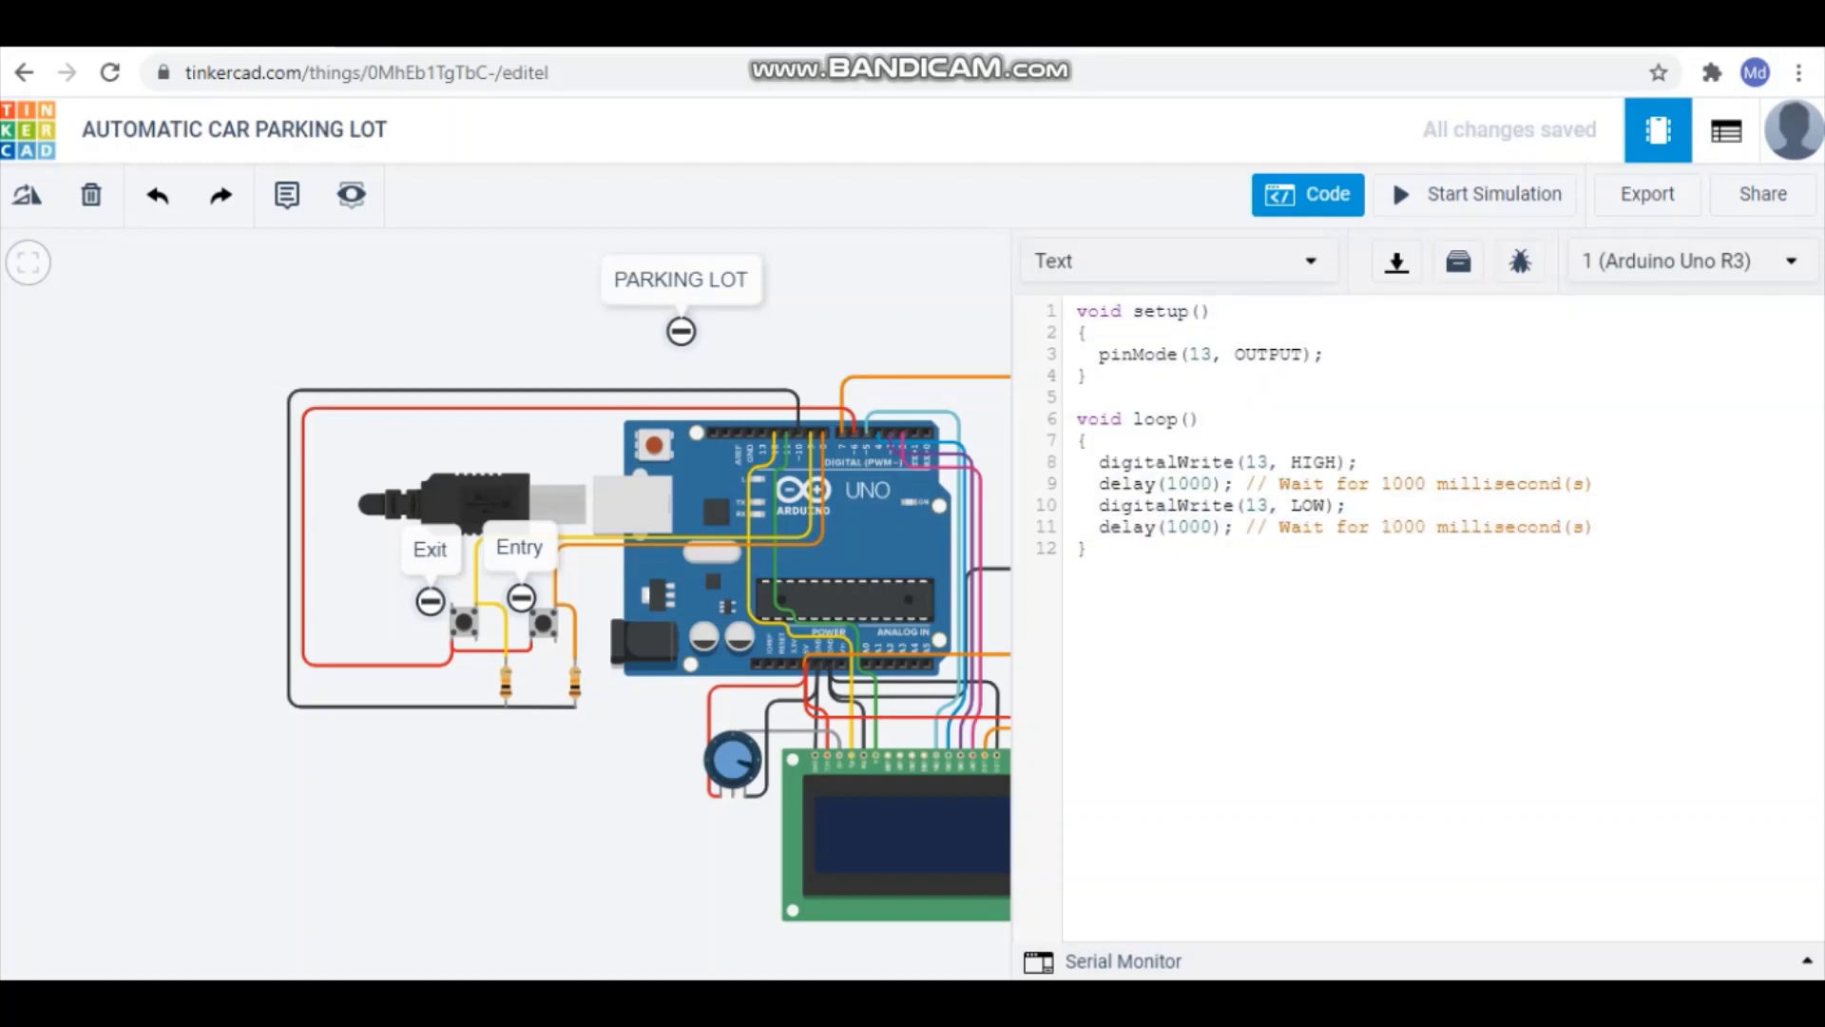
{"action": "left_click_drag", "start_coordinate": [1077, 311], "coordinate": [1088, 549]}
{"action": "key", "text": "BackSpace"}
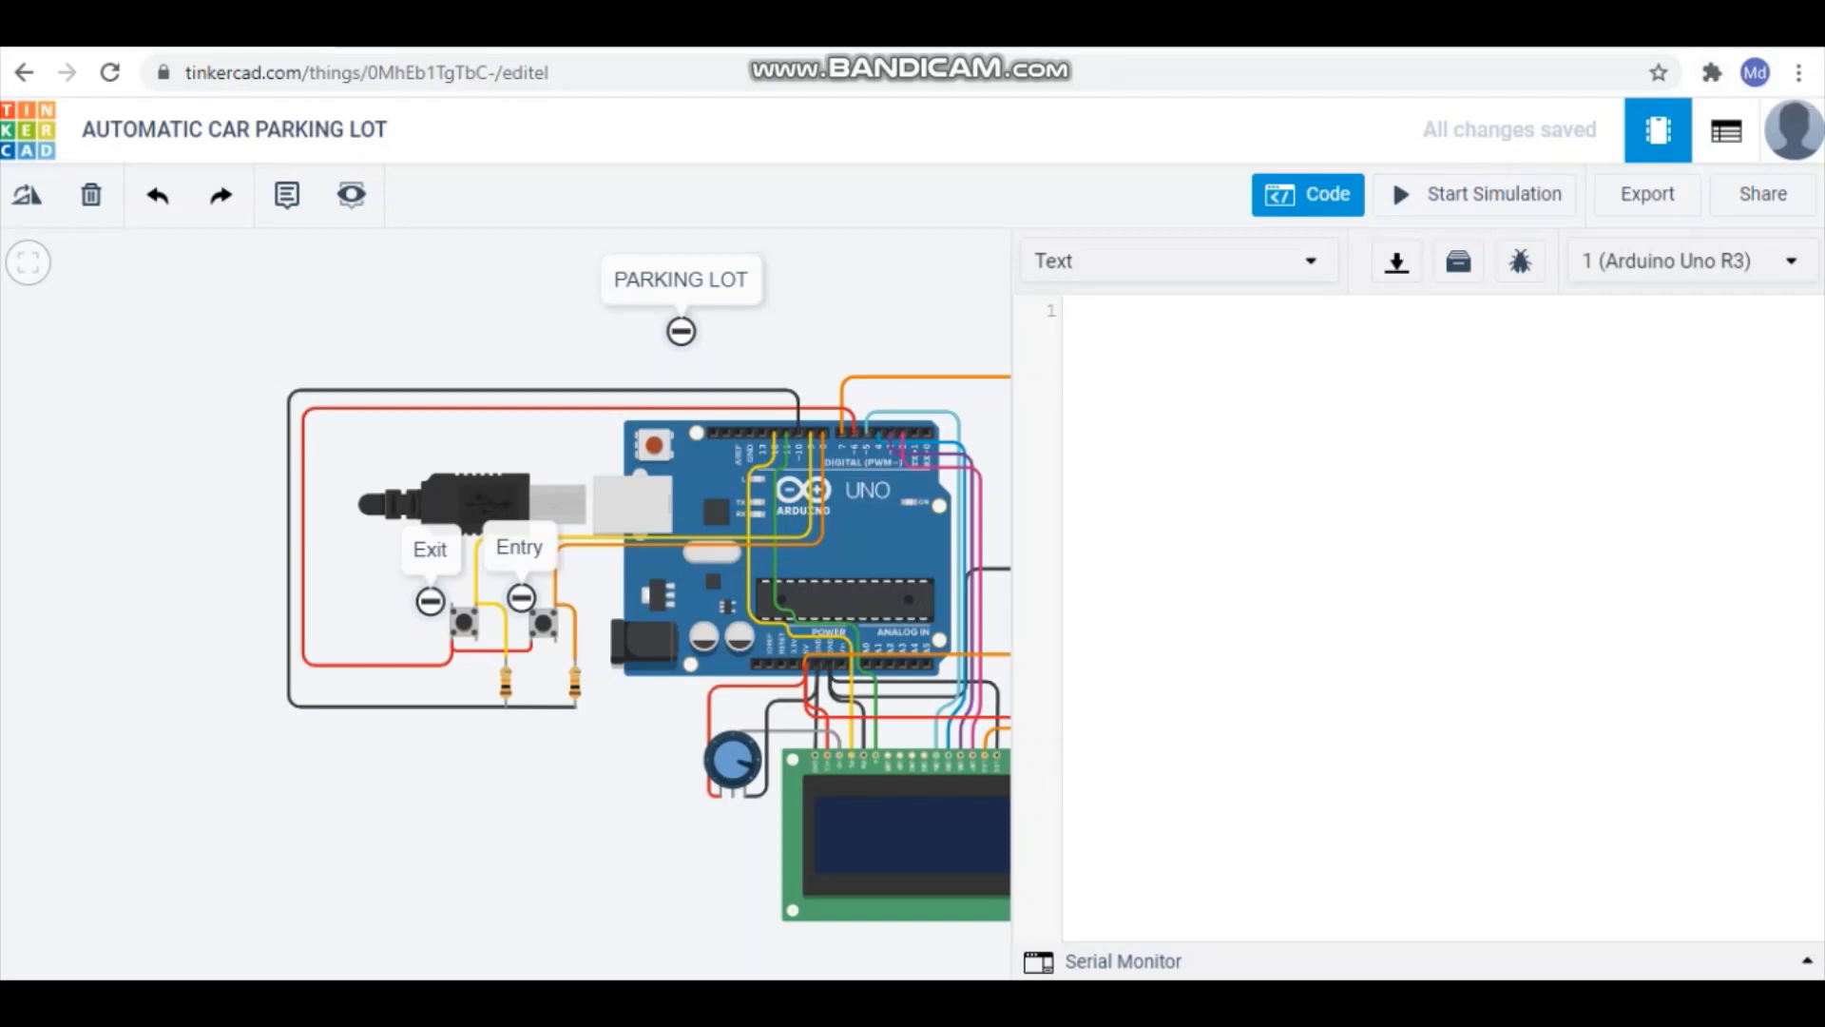
{"action": "key", "text": "ctrl+v"}
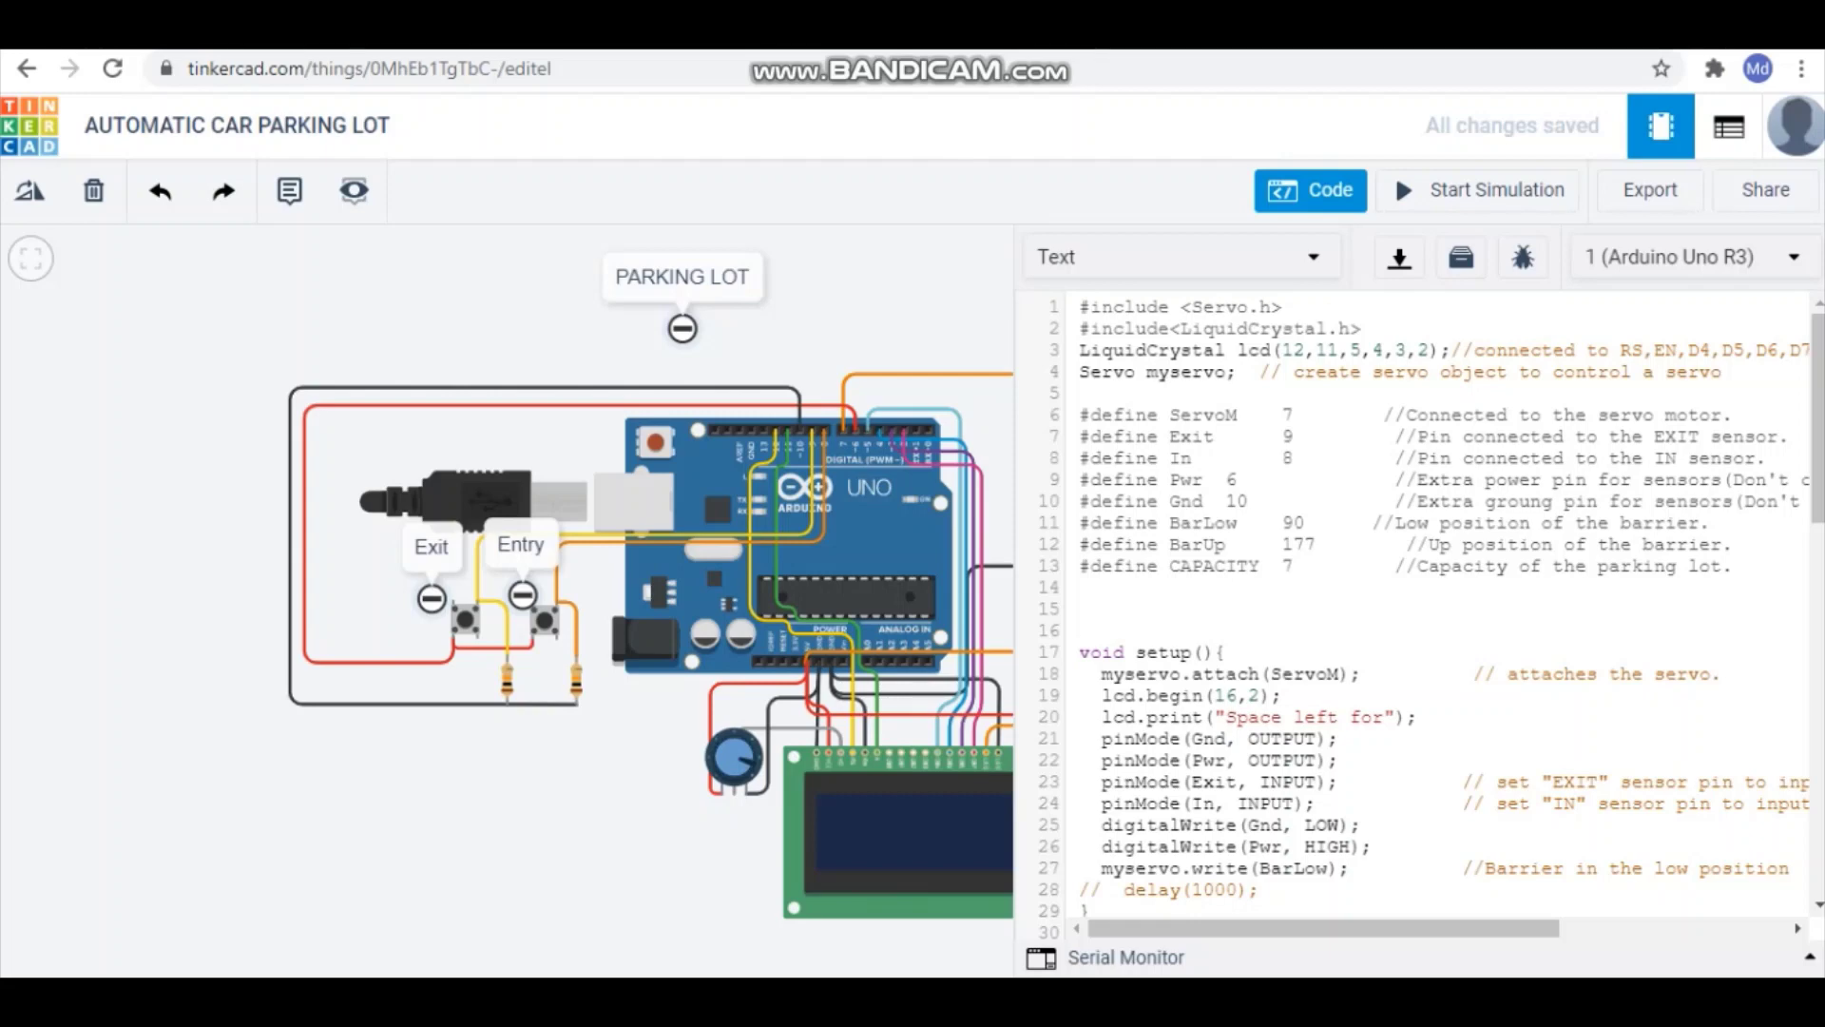
Step: Review the parking sketch's setup, LCD messages for available spaces, and the entry and exit barrier logic through the end
{"action": "scroll", "coordinate": [1426, 608], "scroll_direction": "down", "scroll_amount": 4}
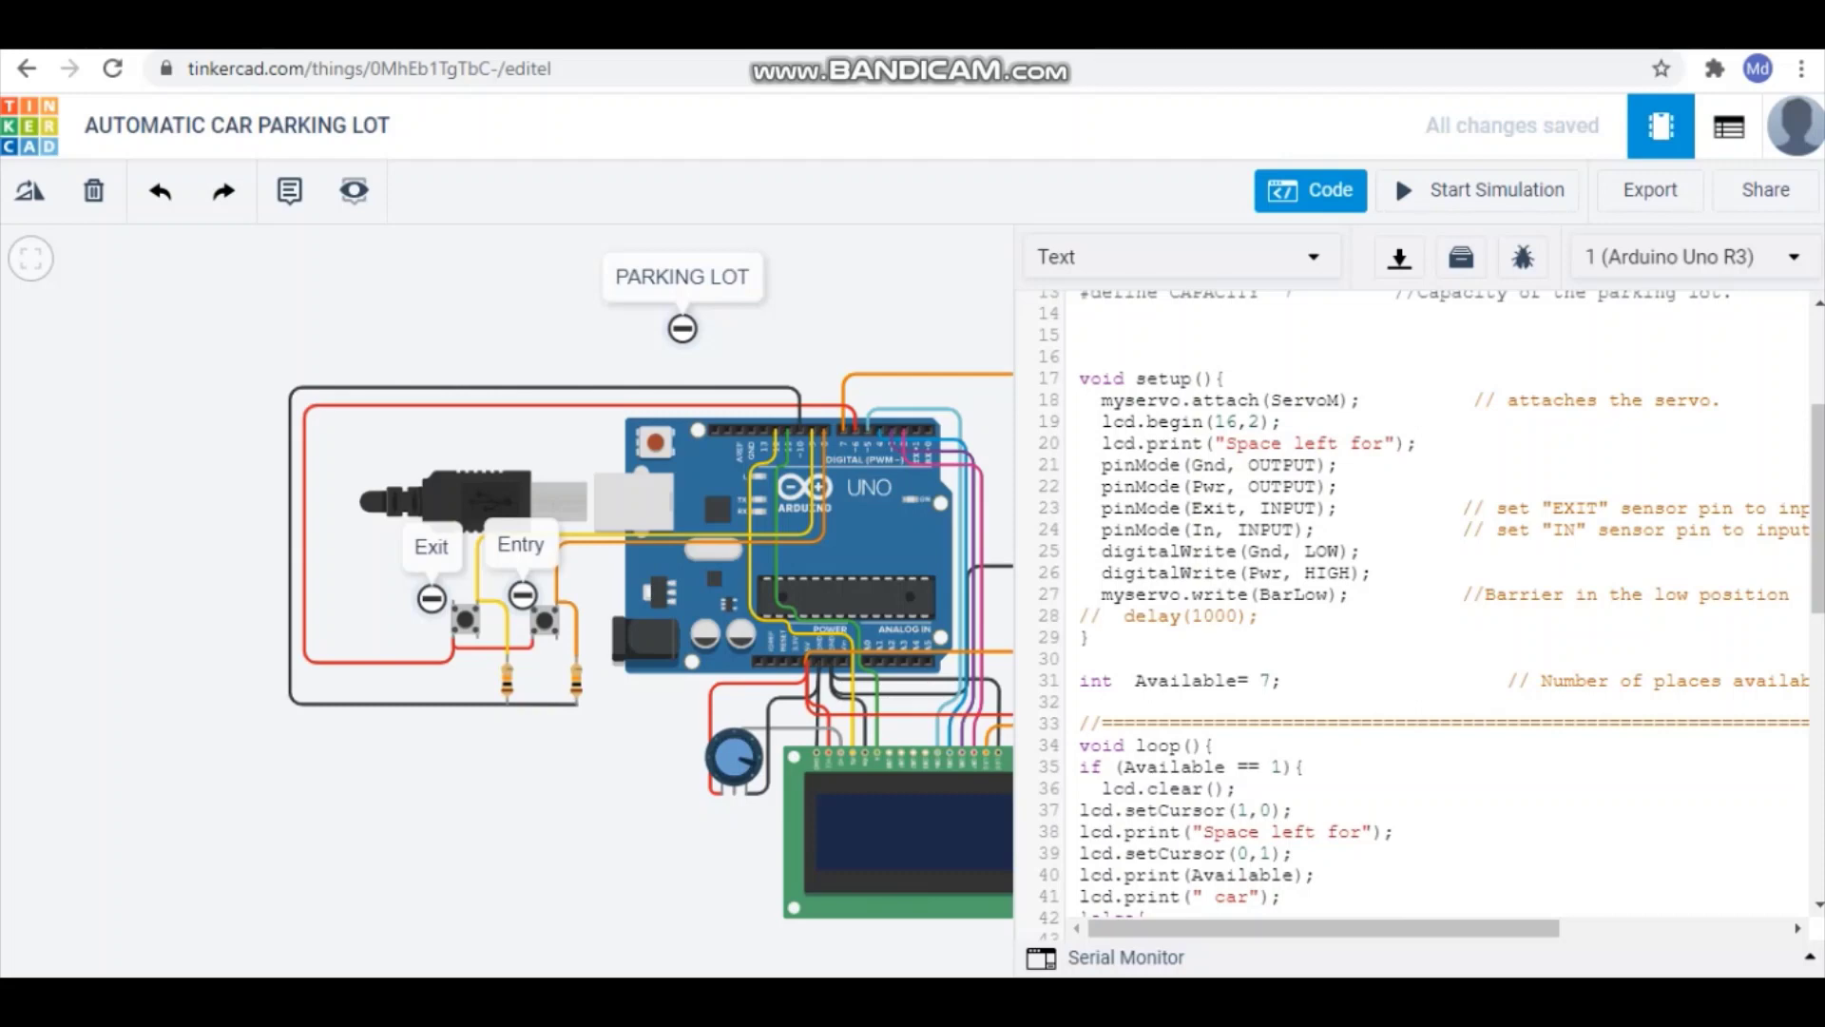
{"action": "scroll", "coordinate": [1426, 608], "scroll_direction": "down", "scroll_amount": 4}
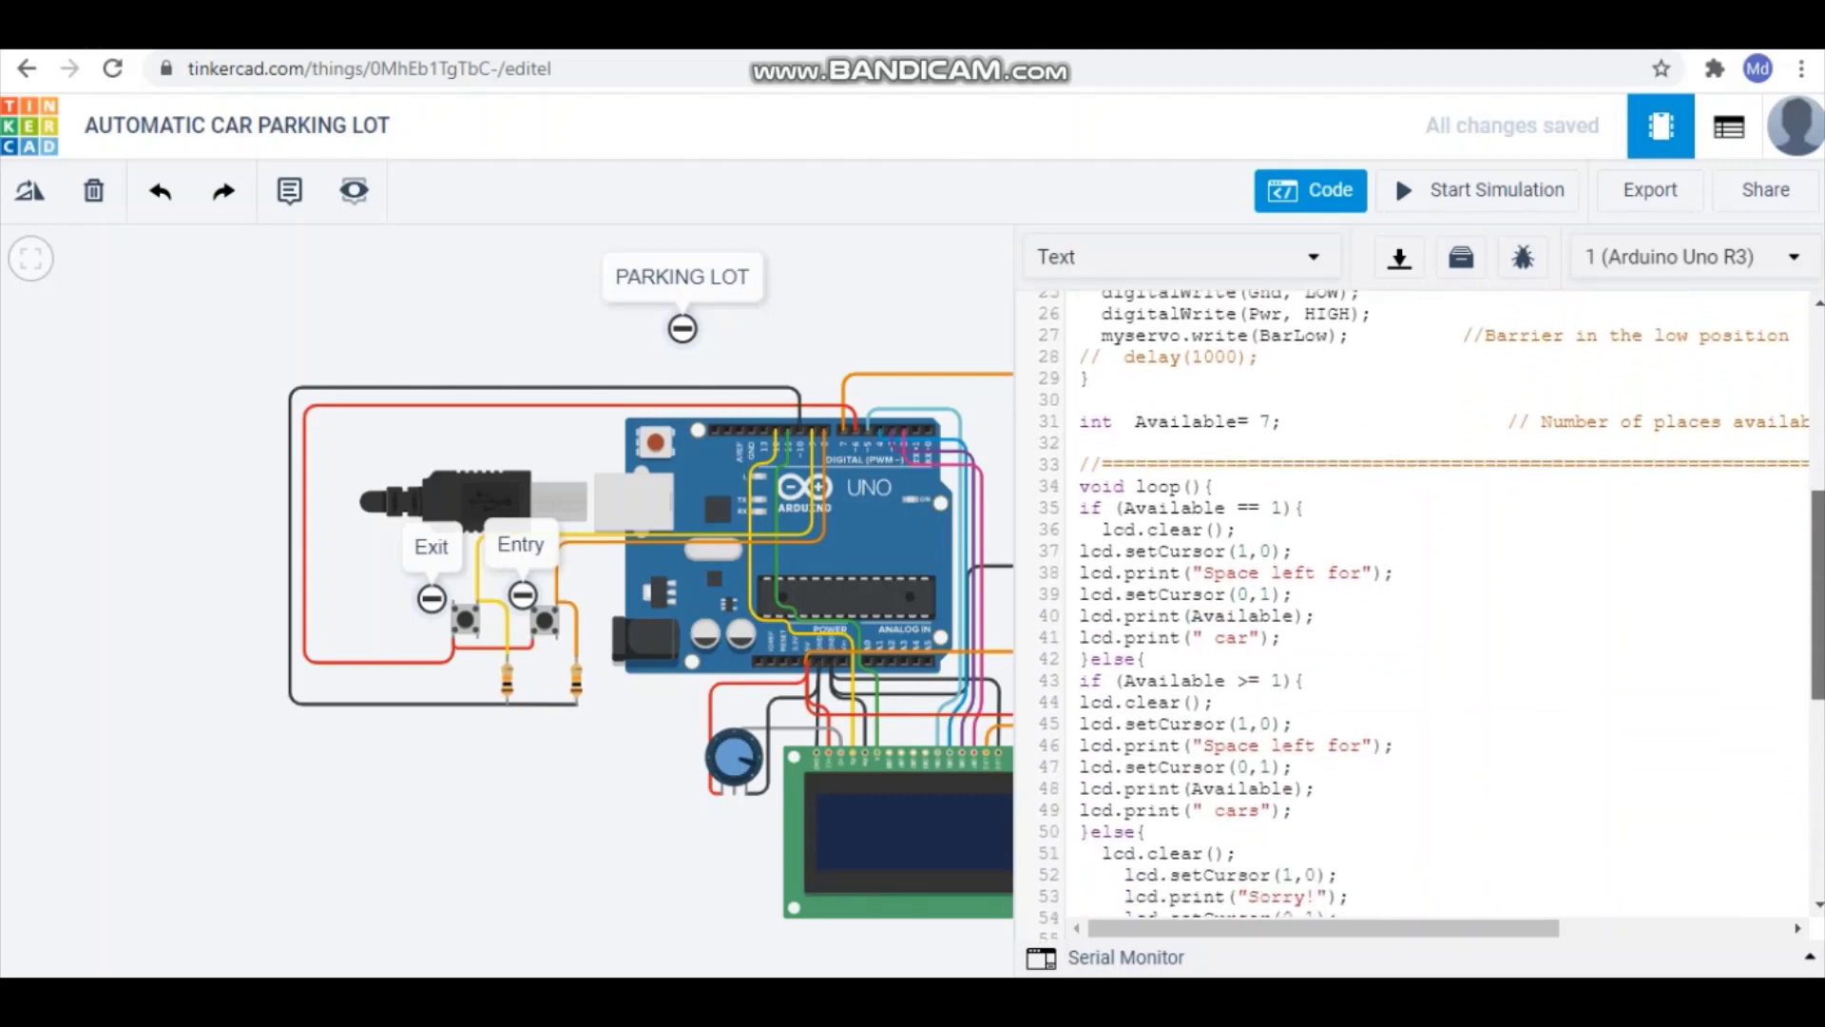
{"action": "scroll", "coordinate": [1425, 608], "scroll_direction": "down", "scroll_amount": 1}
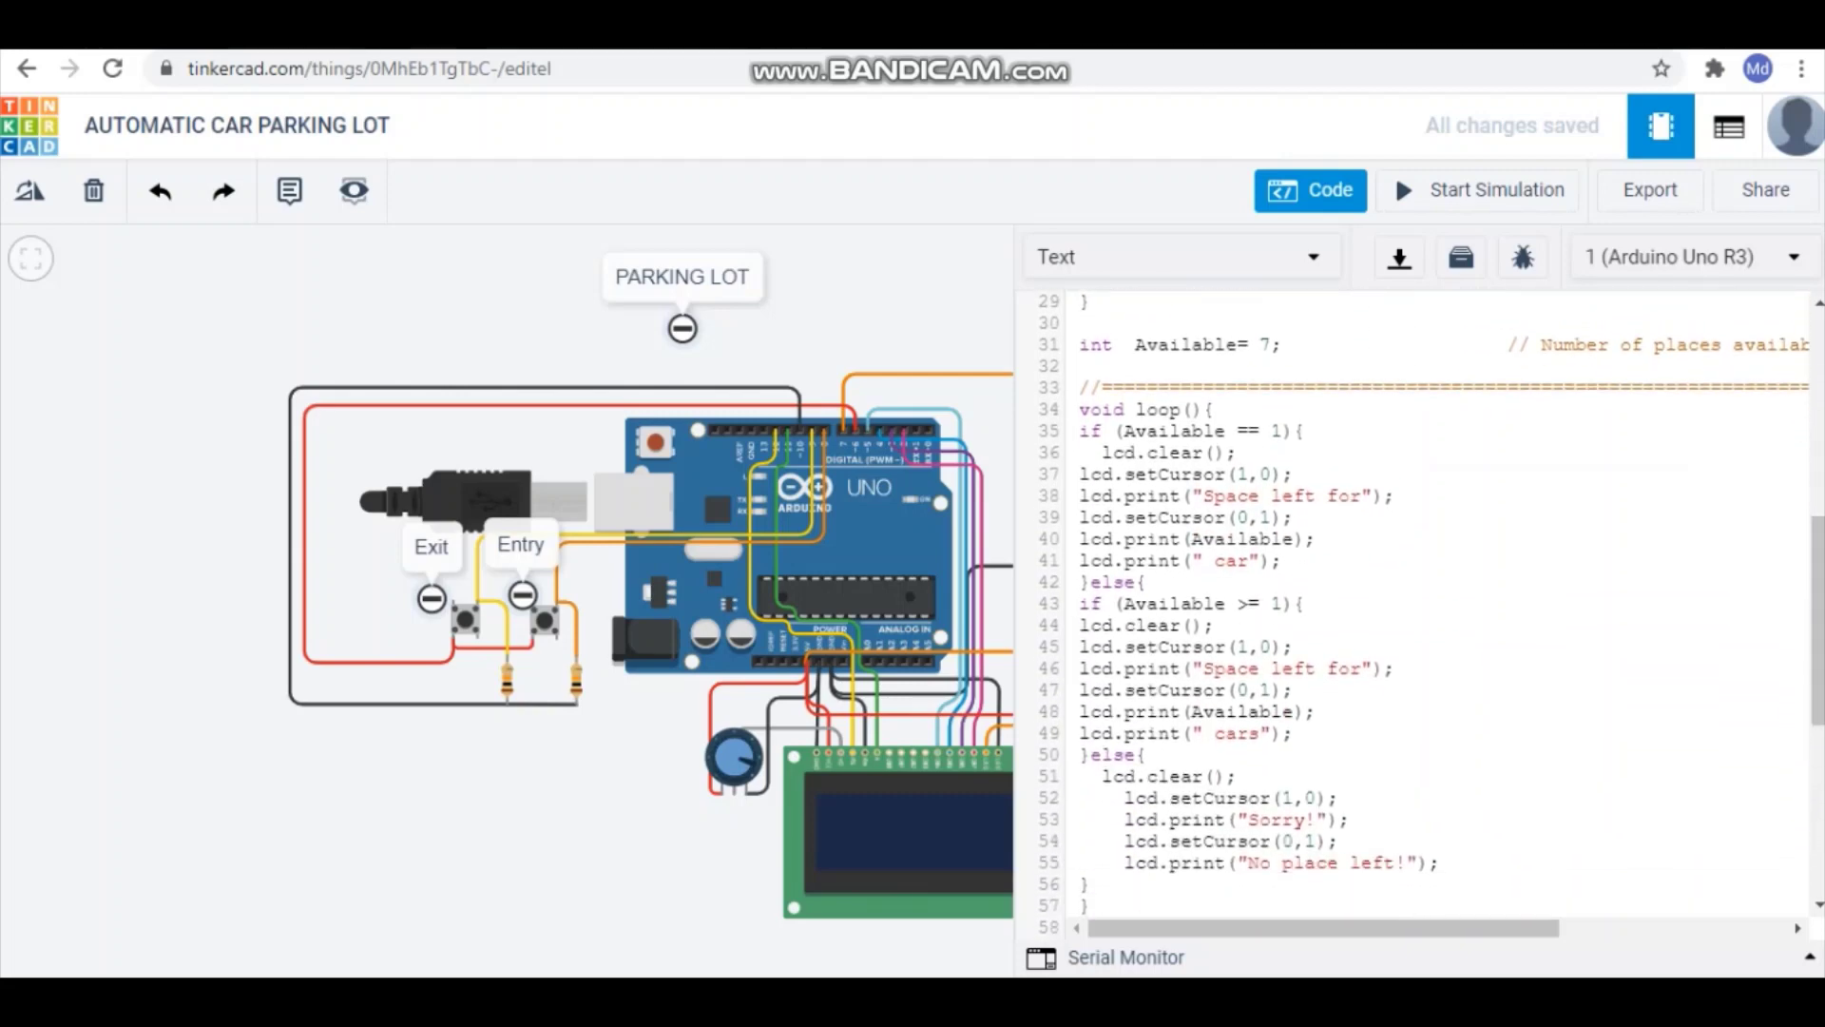
{"action": "scroll", "coordinate": [1426, 608], "scroll_direction": "down", "scroll_amount": 2}
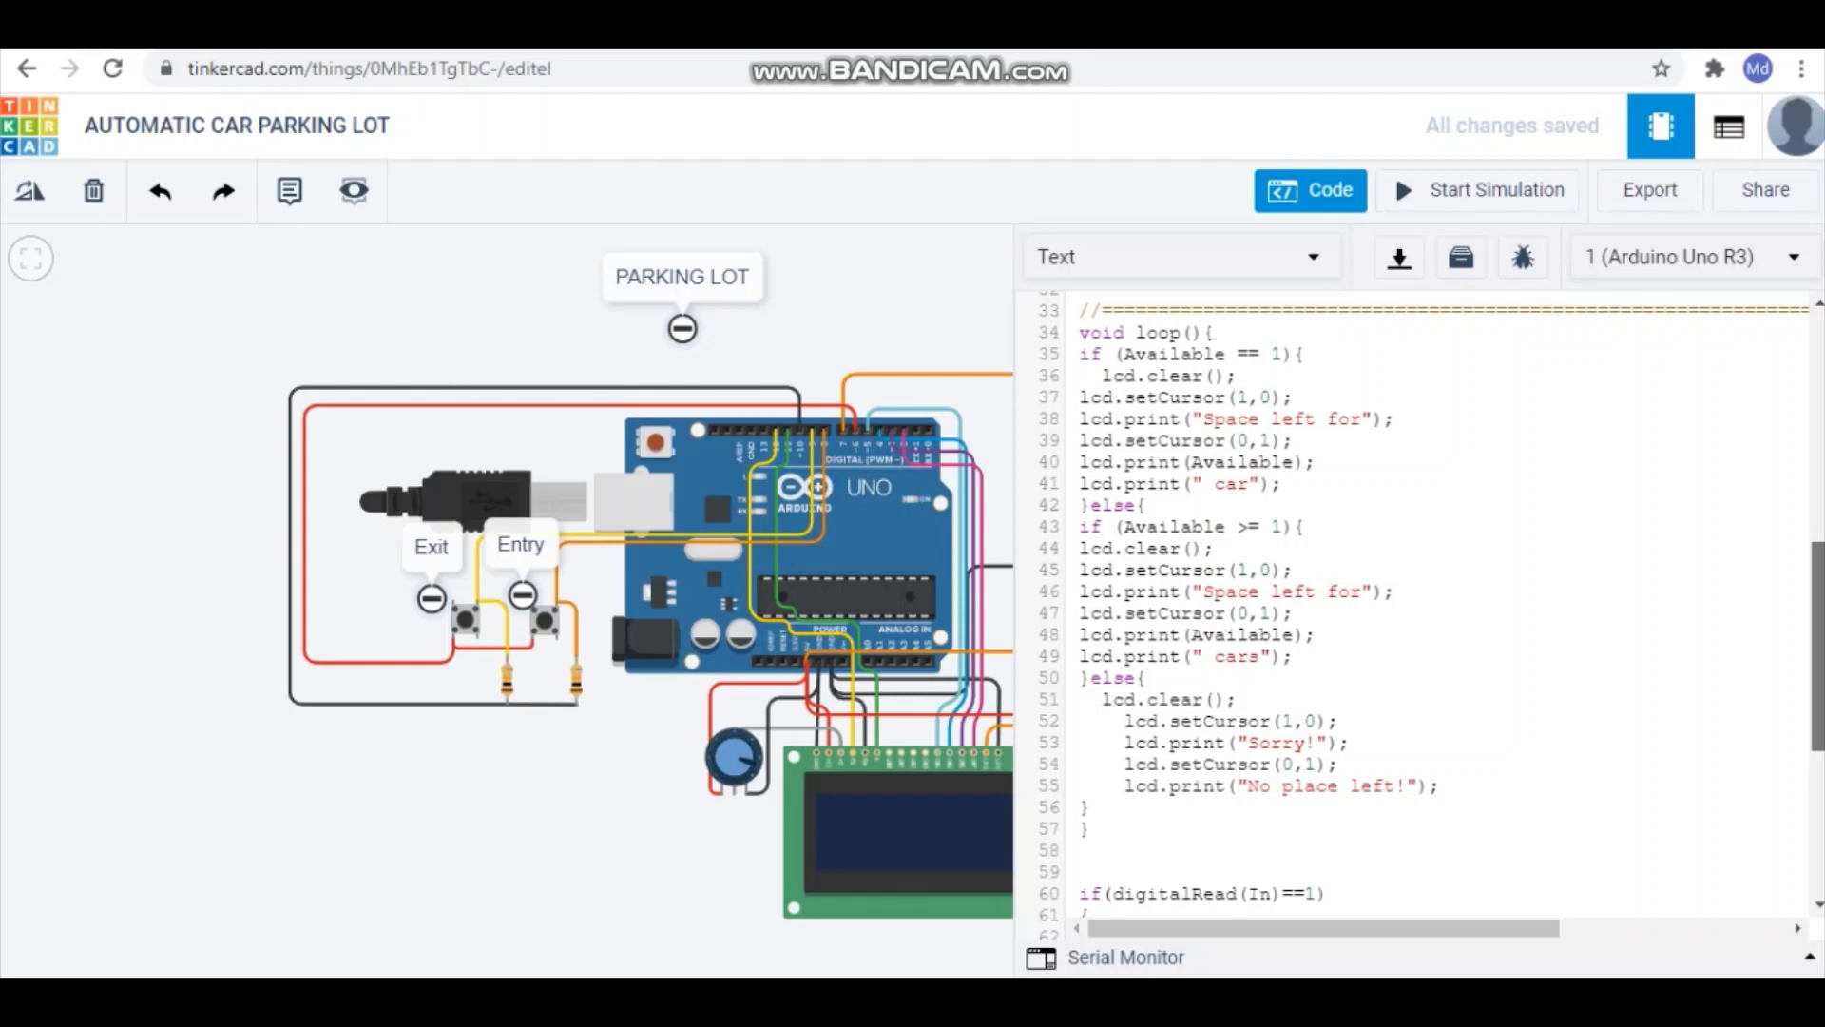
{"action": "scroll", "coordinate": [1426, 609], "scroll_direction": "down", "scroll_amount": 1}
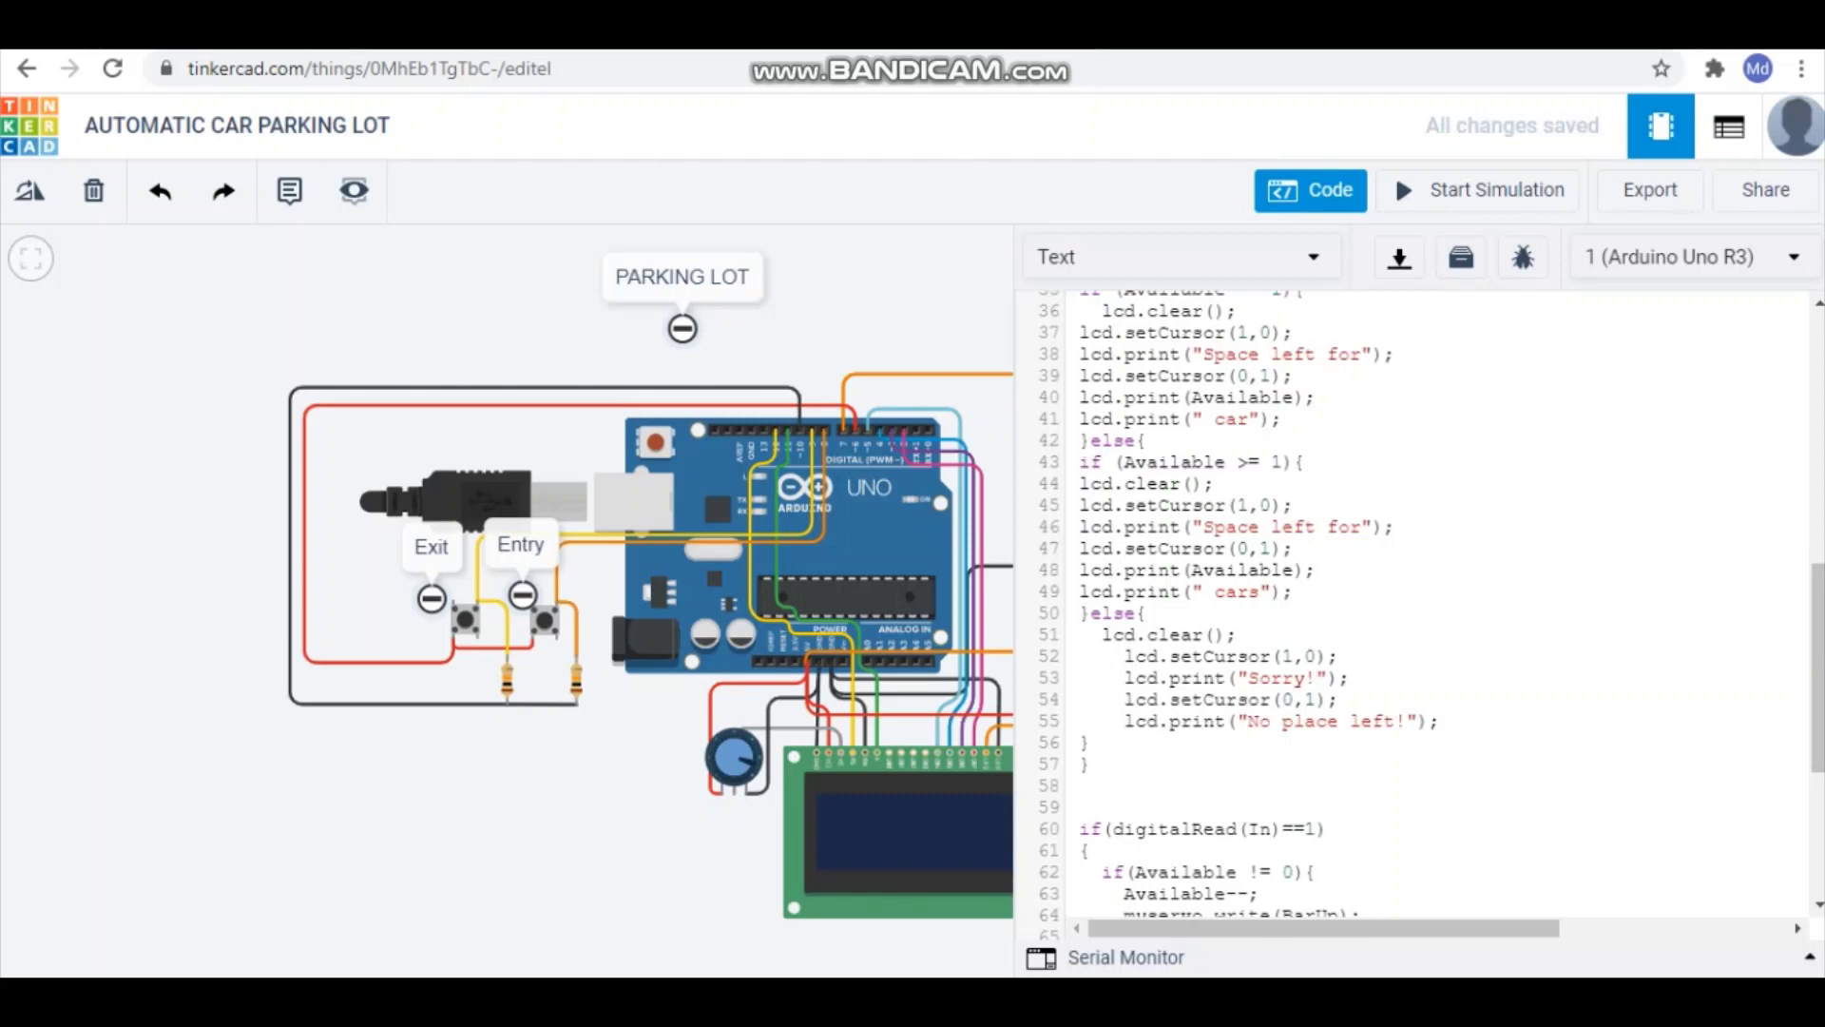
{"action": "scroll", "coordinate": [1426, 608], "scroll_direction": "down", "scroll_amount": 4}
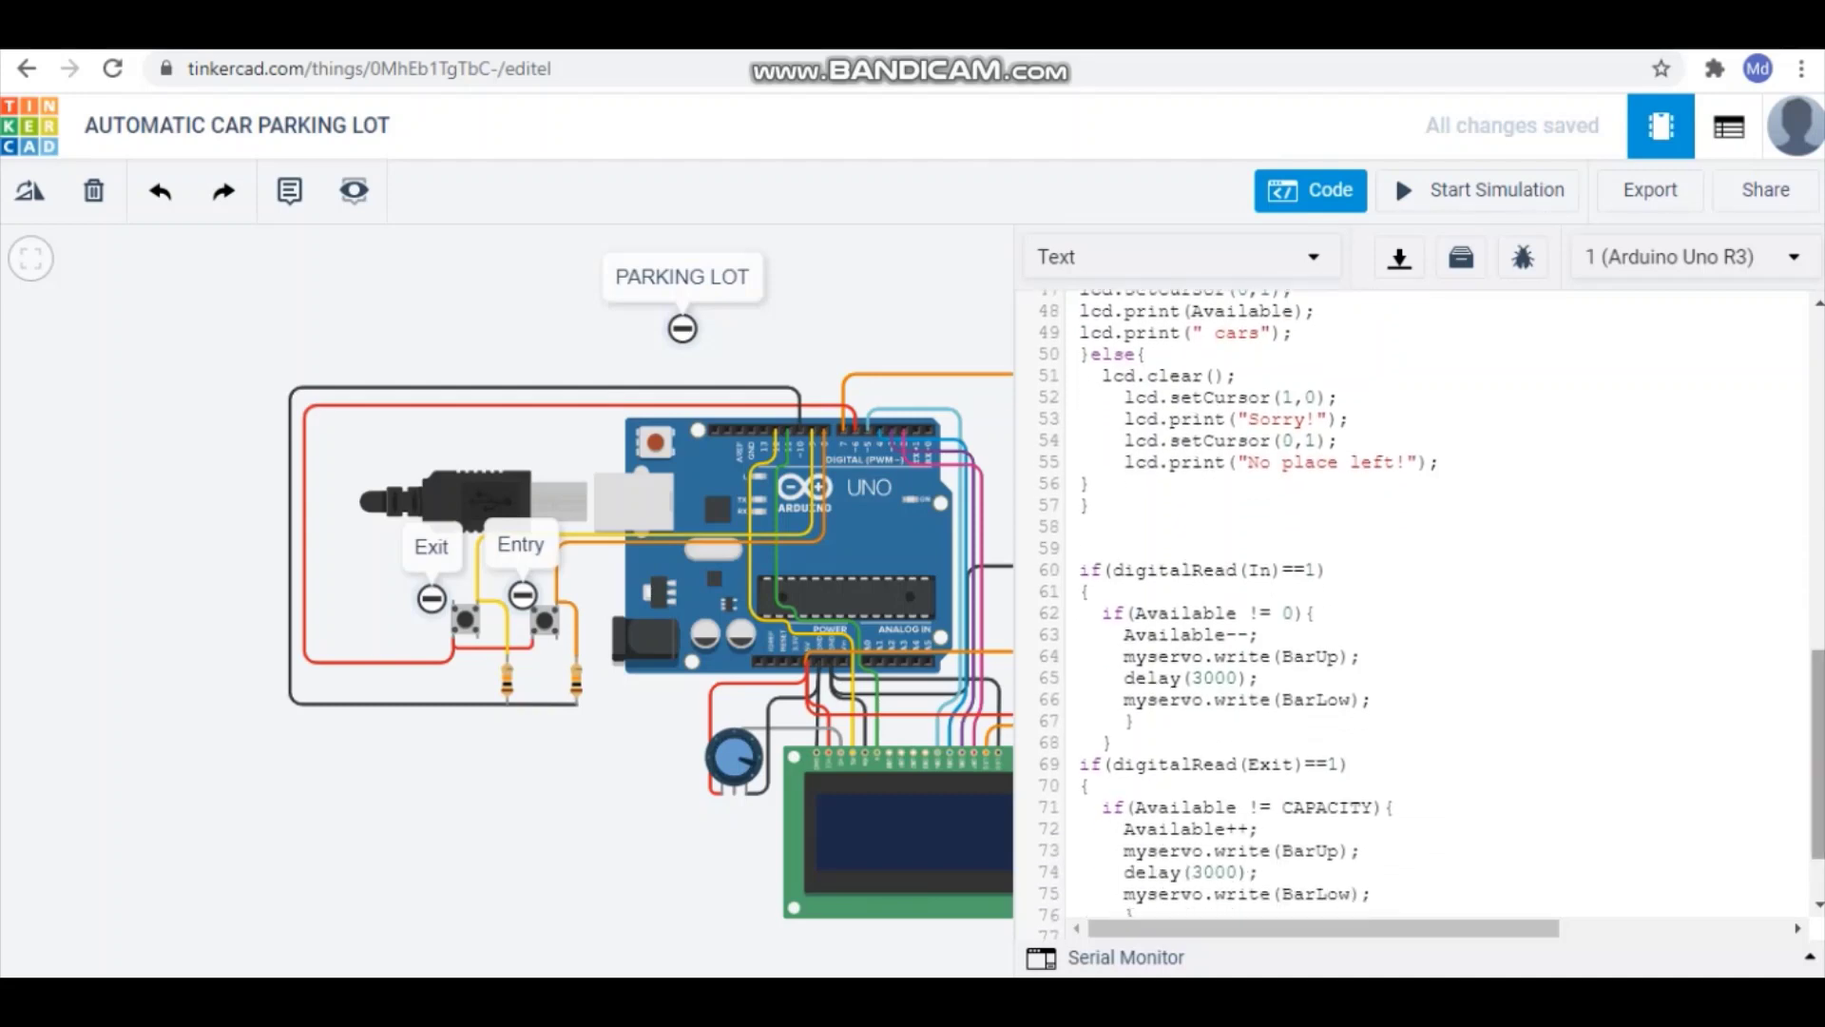
{"action": "scroll", "coordinate": [1426, 608], "scroll_direction": "down", "scroll_amount": 2}
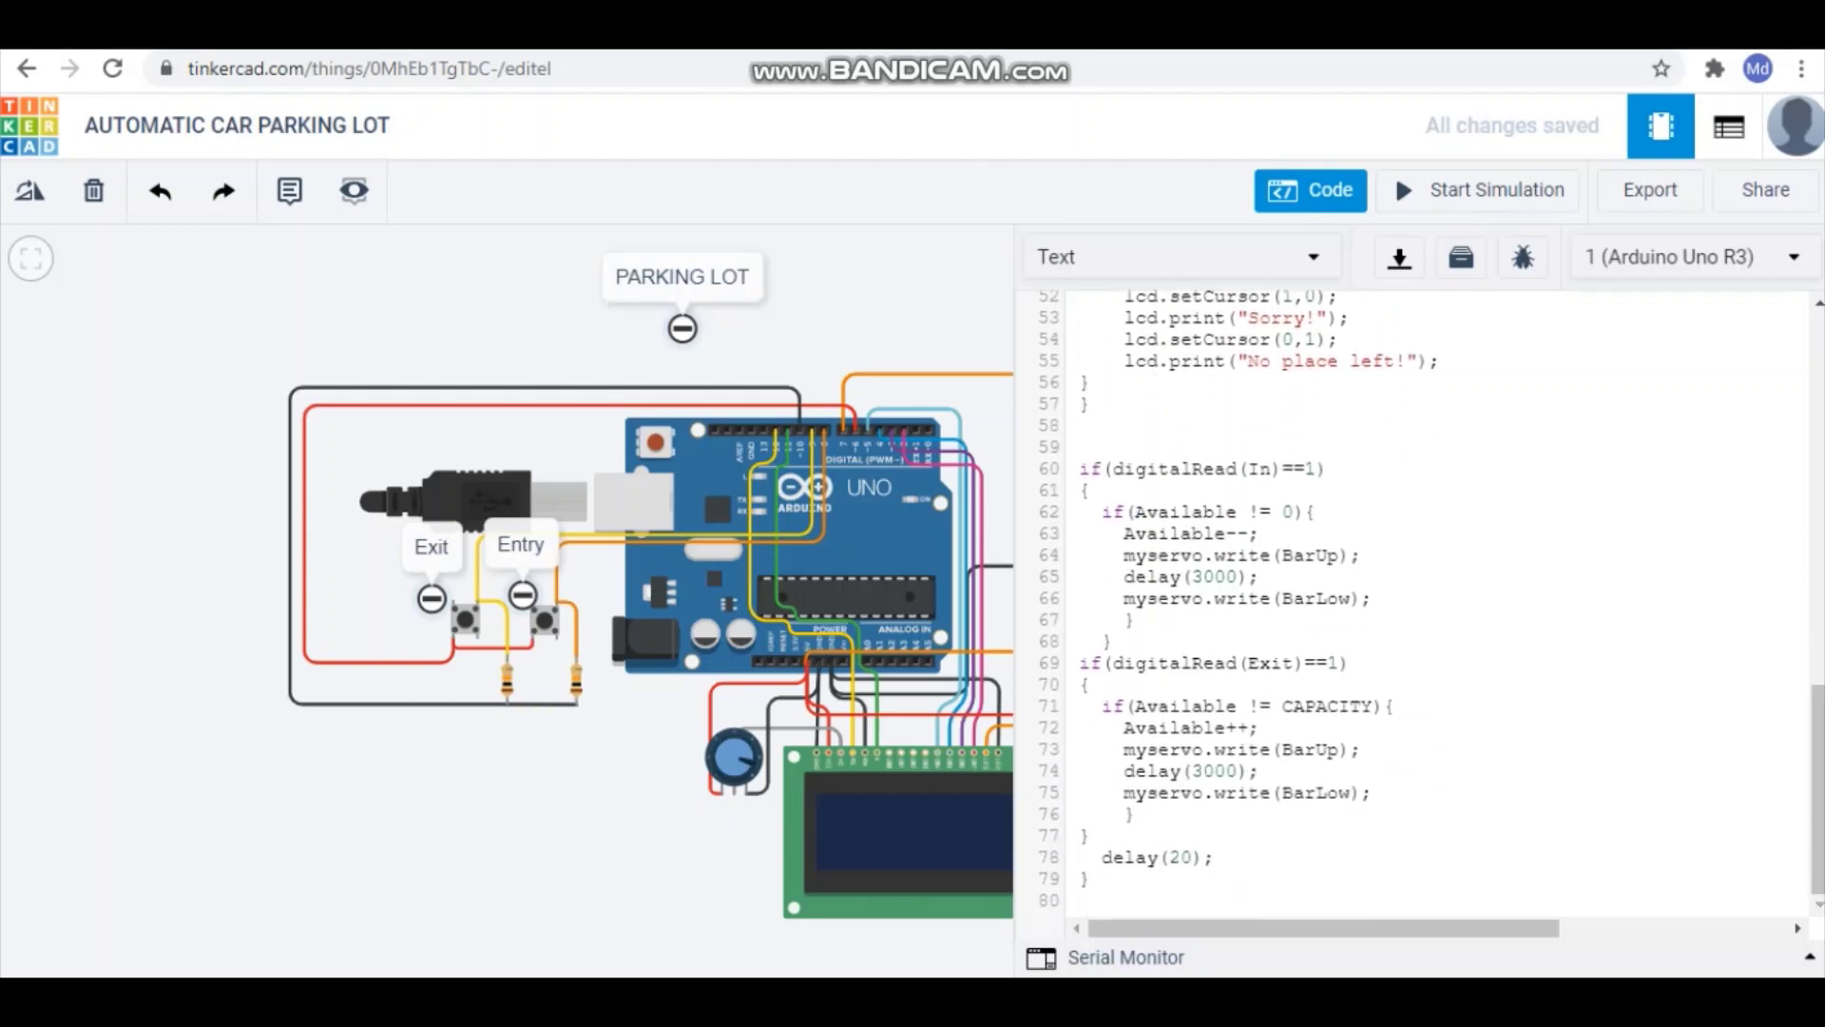